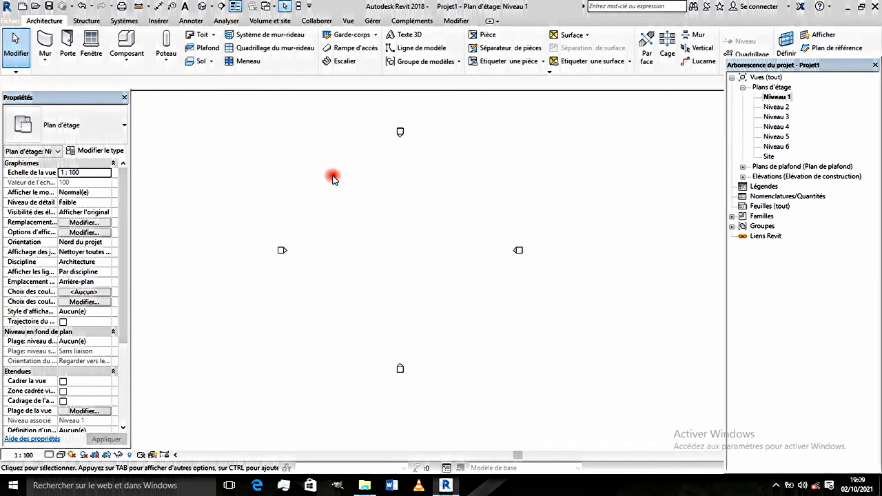
scroll(358, 219, "up", 2)
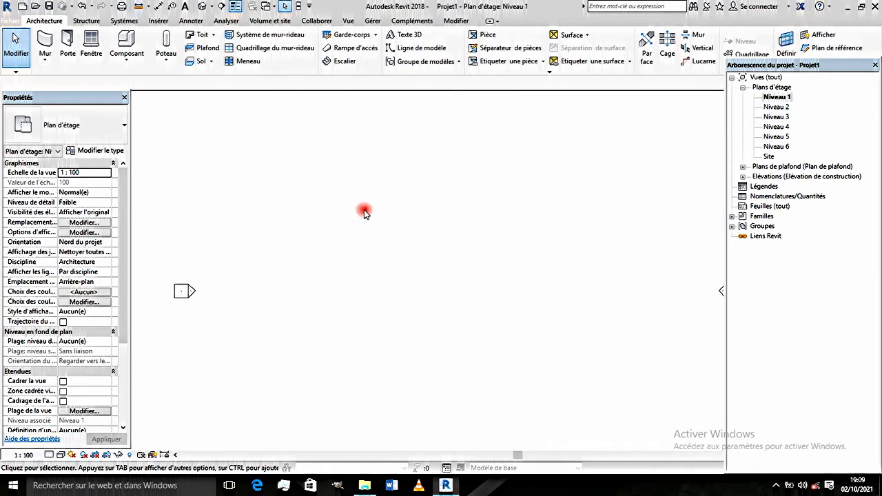
scroll(369, 210, "down", 1)
mouse_move(384, 215)
middle_mouse_down()
mouse_move(396, 192)
mouse_move(404, 211)
mouse_move(381, 211)
middle_mouse_up()
scroll(435, 214, "up", 1)
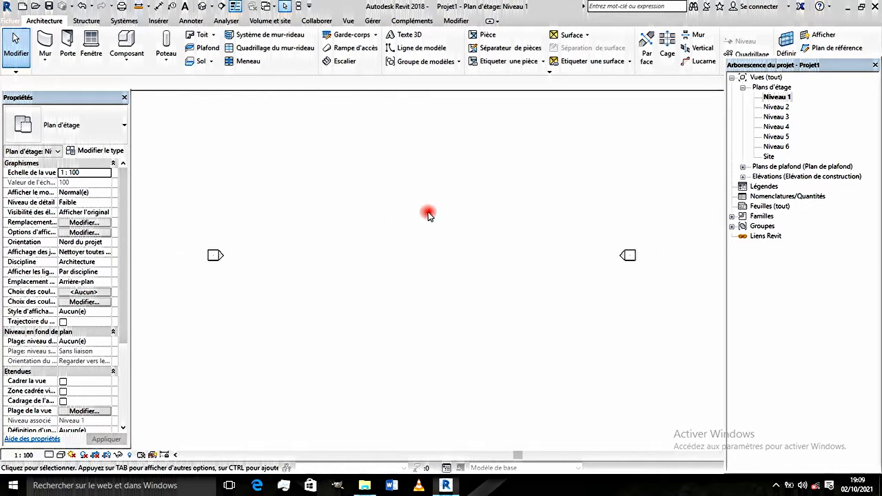
middle_click_drag(420, 224, 419, 257)
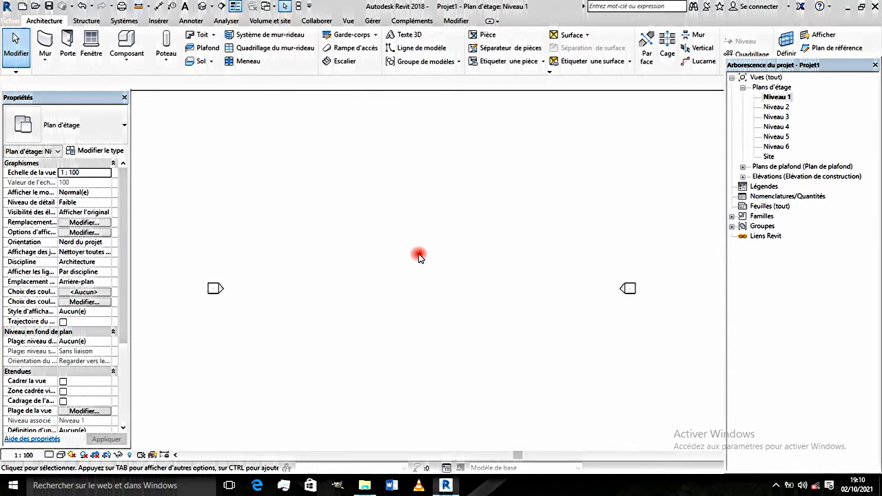
scroll(425, 260, "down", 2)
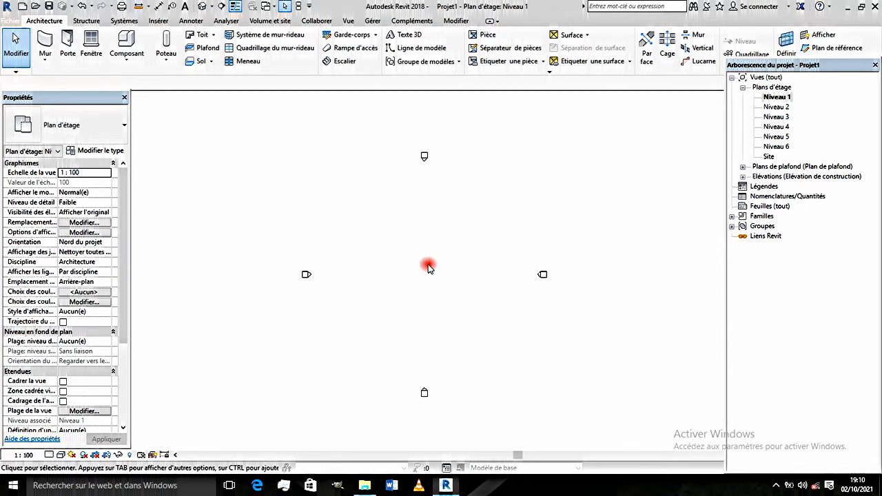
scroll(423, 263, "up", 1)
scroll(421, 269, "down", 1)
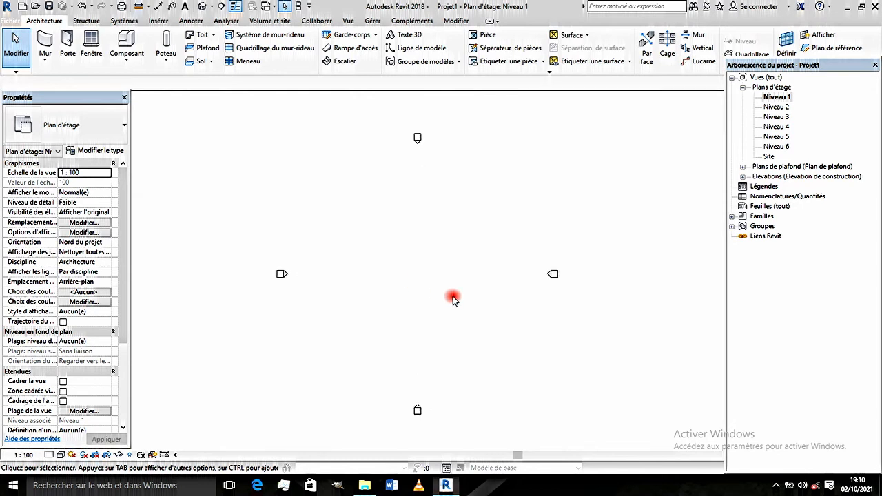
middle_click_drag(453, 299, 453, 306)
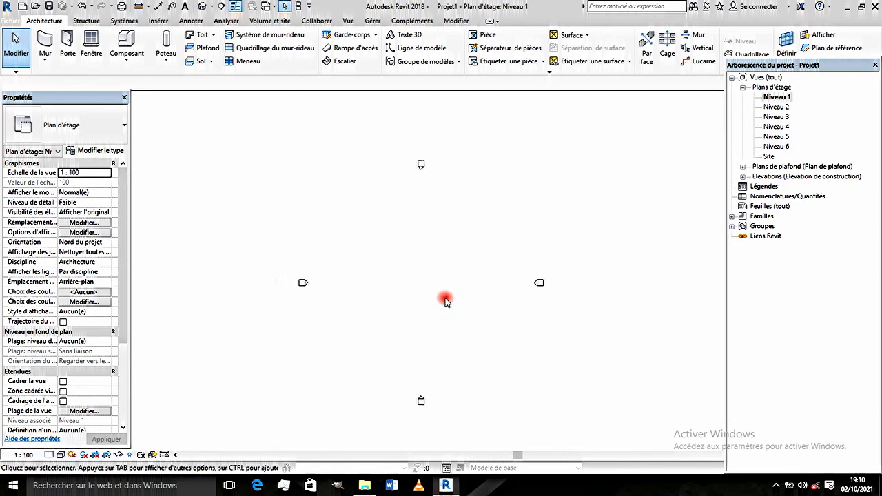
scroll(446, 303, "down", 1)
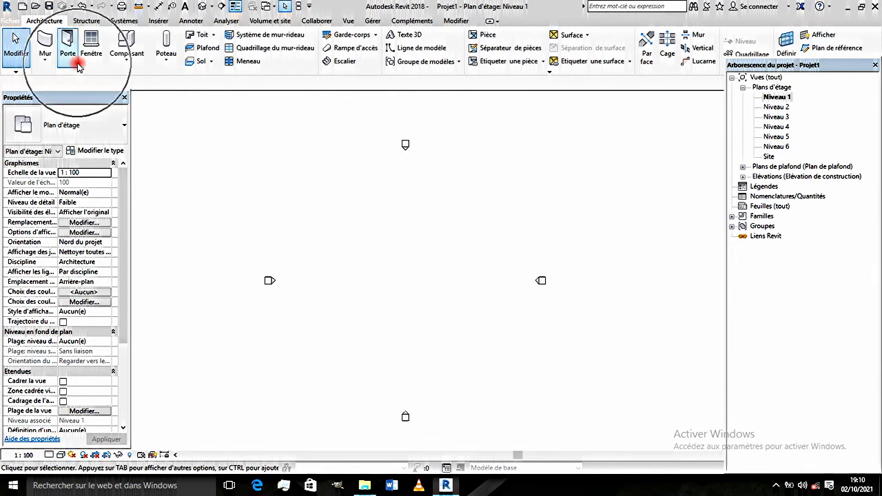
- Place three 475 x 610mm rectangular architectural columns in a horizontal row on Niveau 1, with their height up to Niveau 2
left_click(166, 60)
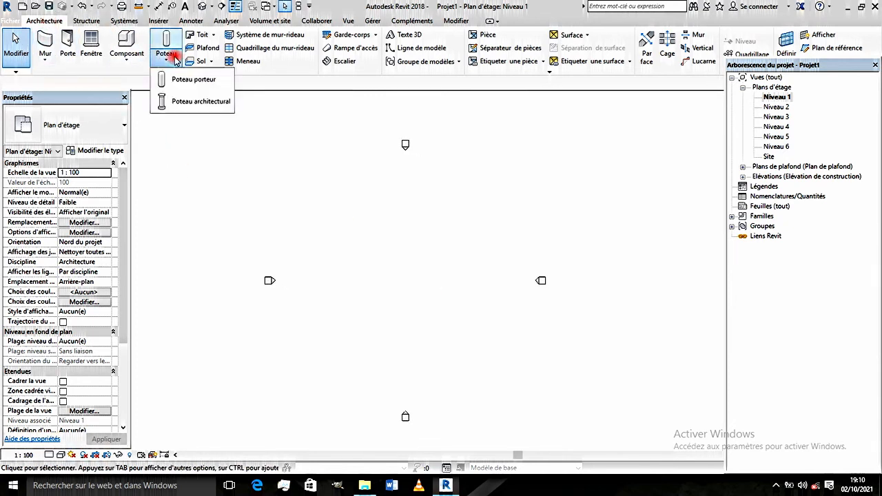
left_click(181, 101)
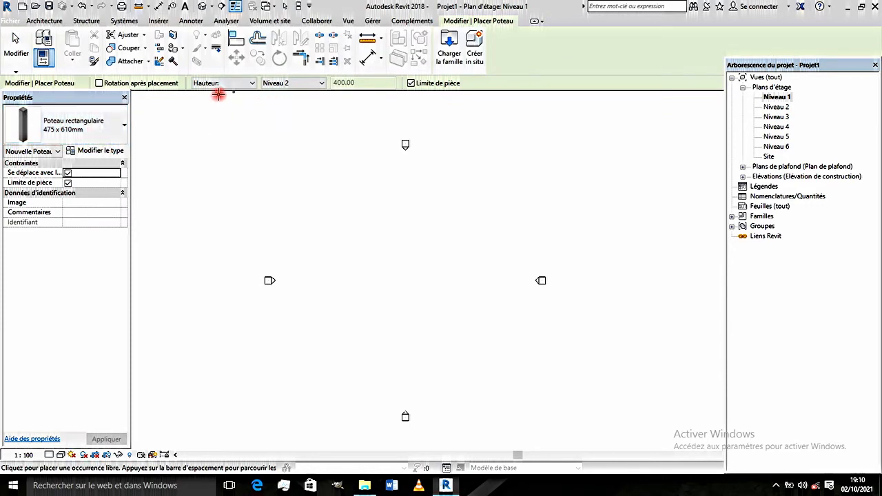
scroll(387, 256, "up", 3)
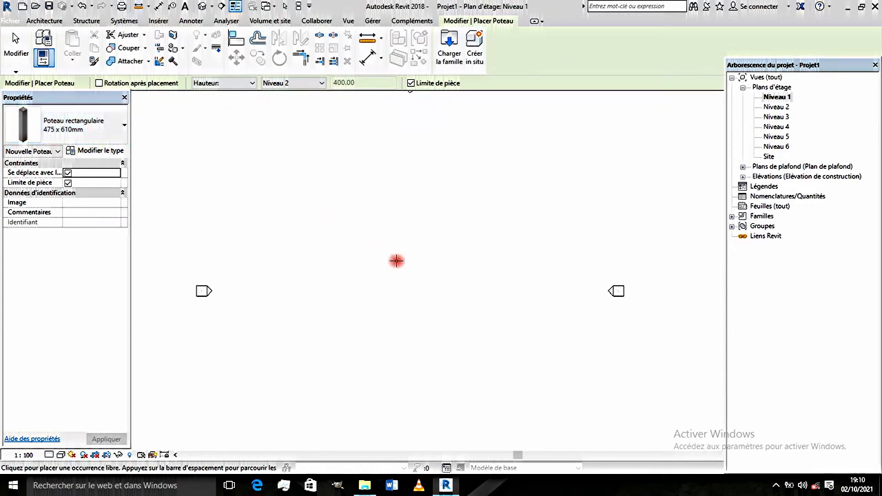
left_click(344, 241)
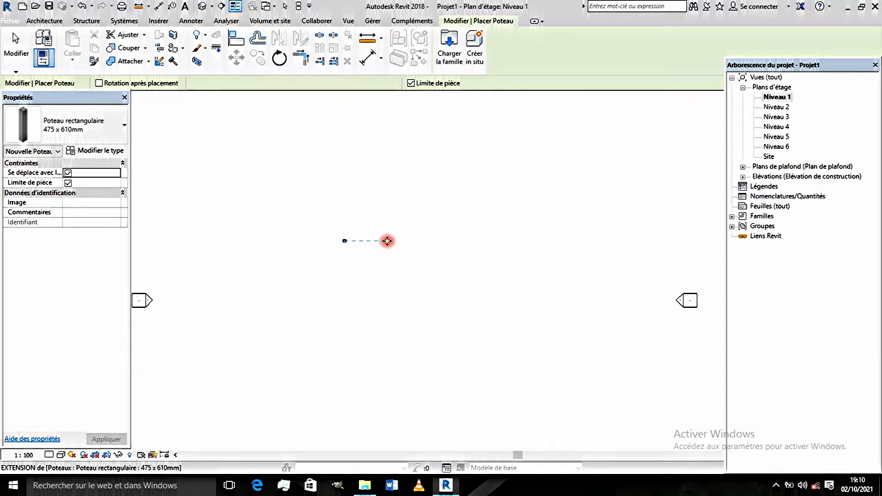
left_click(387, 242)
left_click(436, 245)
scroll(413, 249, "up", 2)
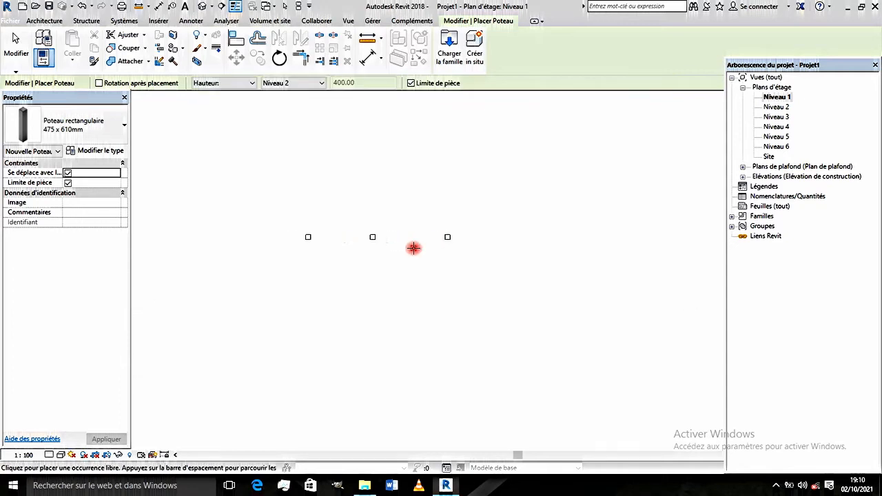
key("Escape")
key("Escape")
- Copy the leftmost column horizontally by about 1242 to add a fourth column at the right end of the row
left_click(292, 236)
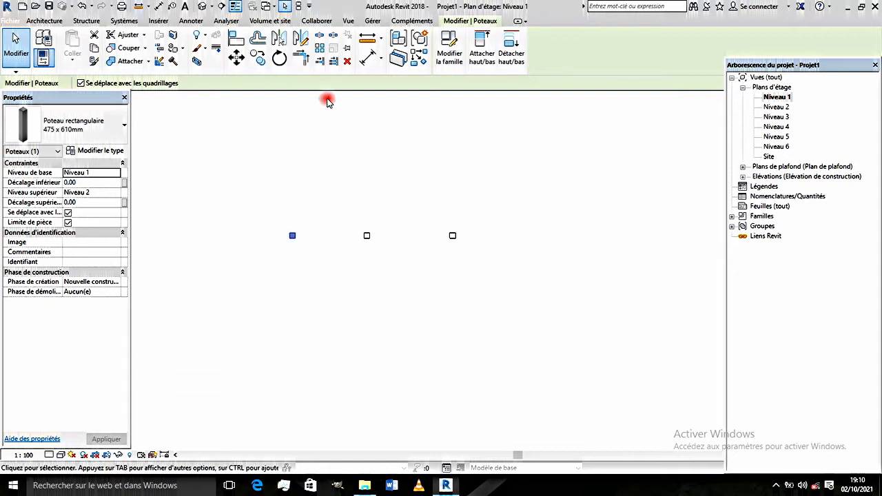
left_click(257, 58)
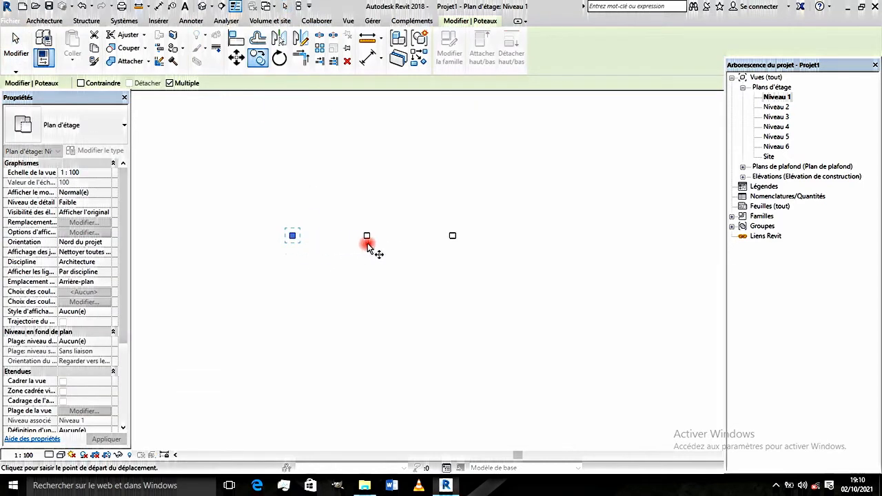
left_click(292, 235)
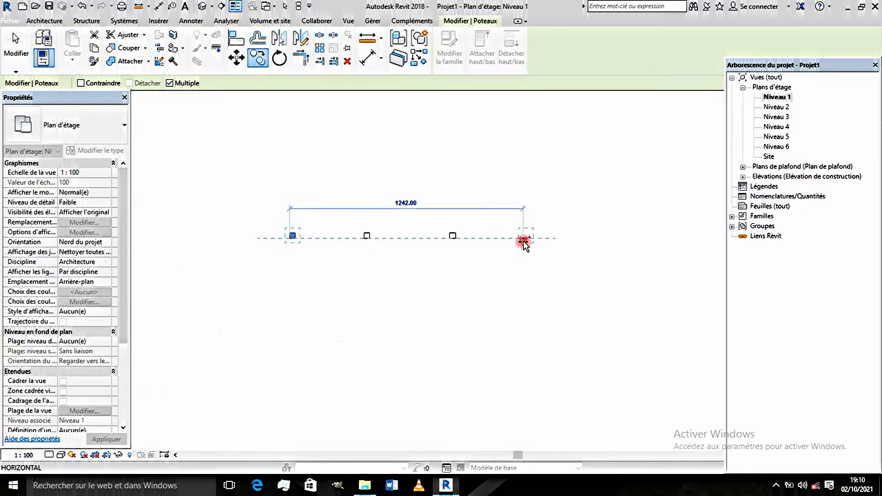
left_click(524, 241)
scroll(473, 229, "down", 3)
left_click(480, 237)
scroll(481, 237, "up", 2)
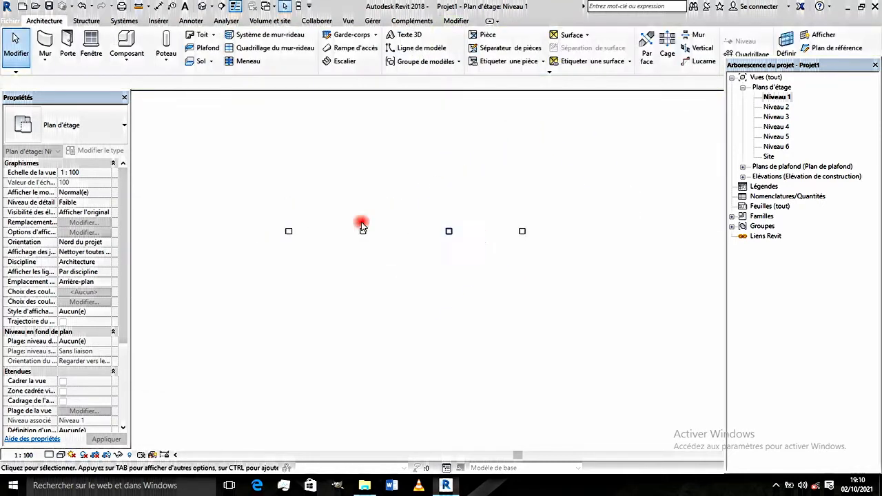
- Copy the row of four columns straight down three times to form a 4 x 4 grid, with the last row about 423 below the third
left_click_drag(266, 206, 624, 299)
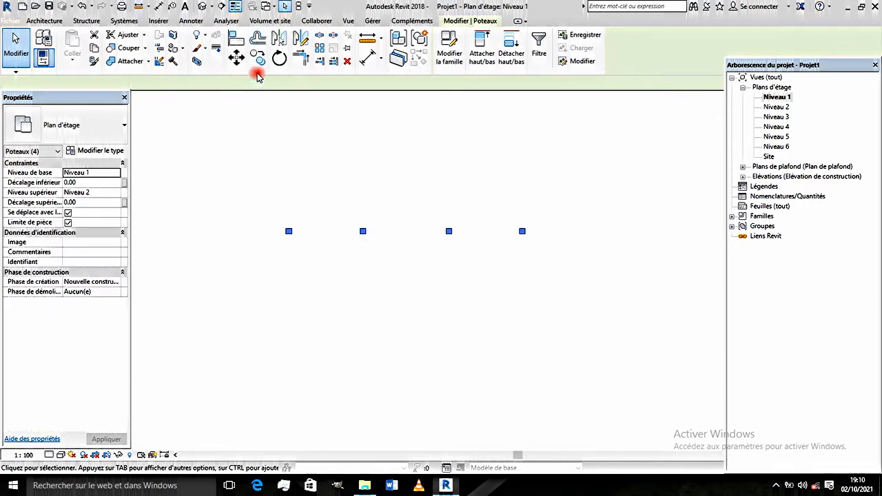
left_click(257, 58)
left_click(524, 235)
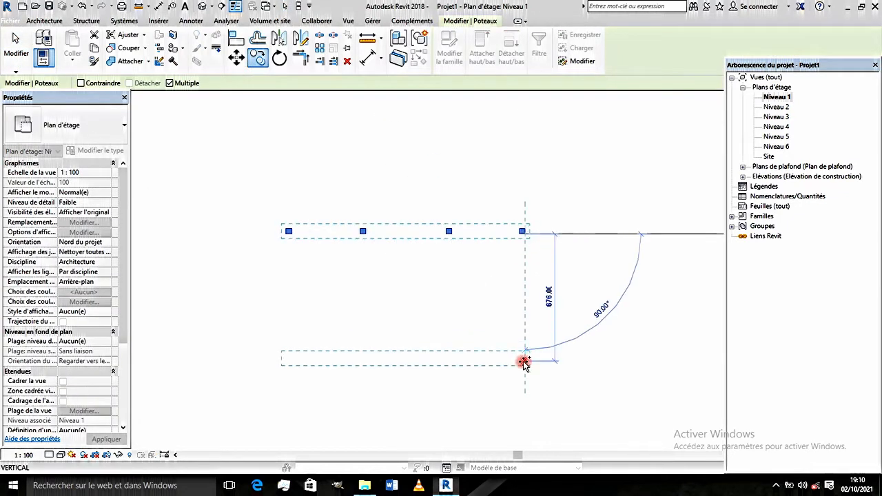
left_click(526, 294)
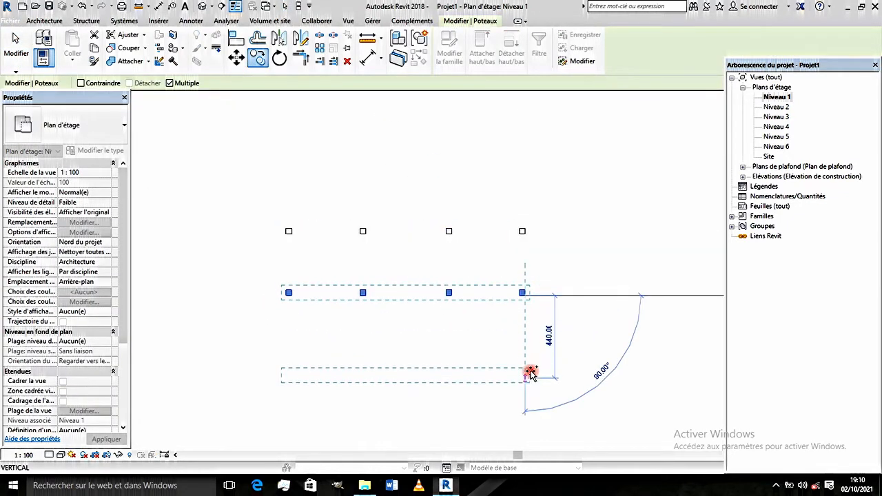
left_click(526, 355)
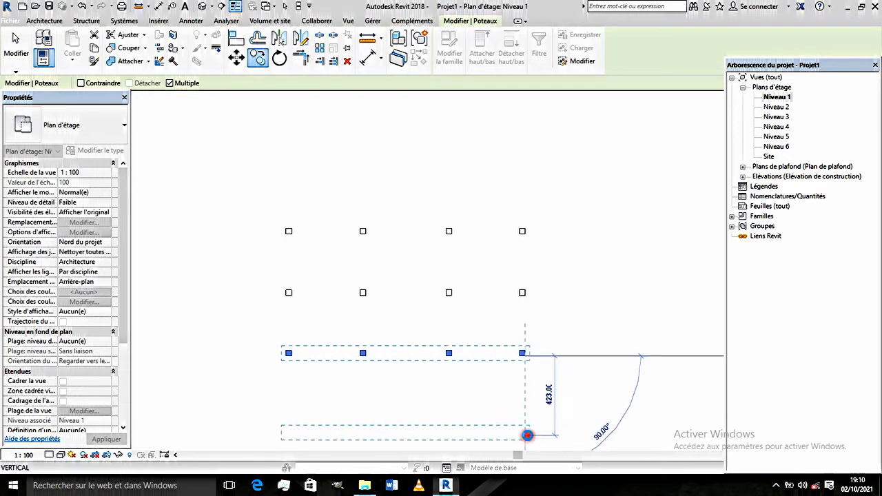
left_click(527, 436)
scroll(478, 329, "down", 3)
key("Escape")
key("Escape")
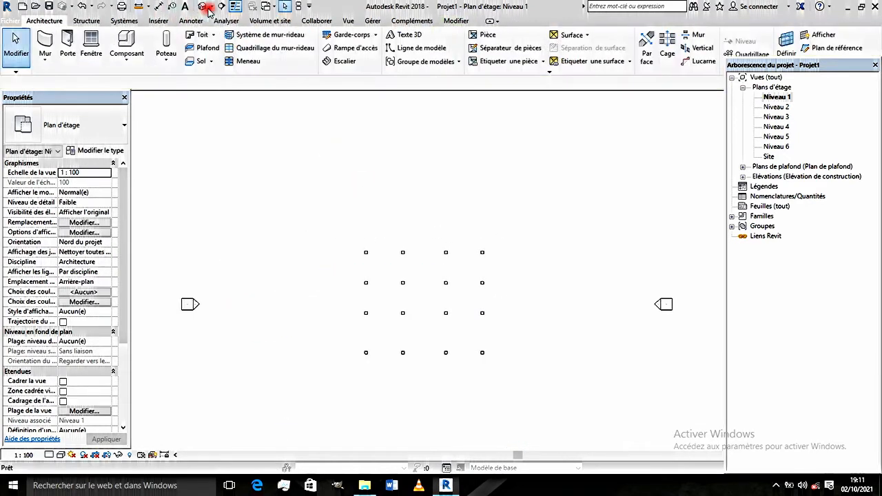
- Show the column grid in the default 3D view with the Couleurs uniformes visual style
left_click(206, 7)
scroll(428, 289, "down", 2)
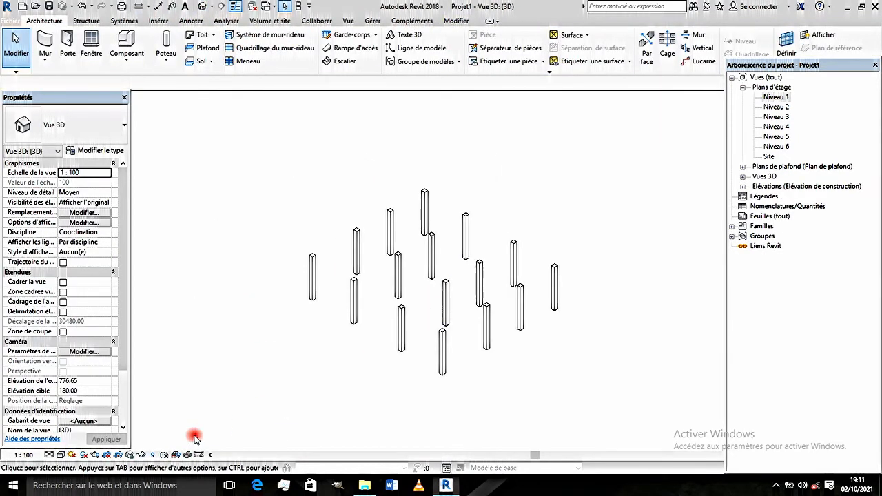
left_click(58, 456)
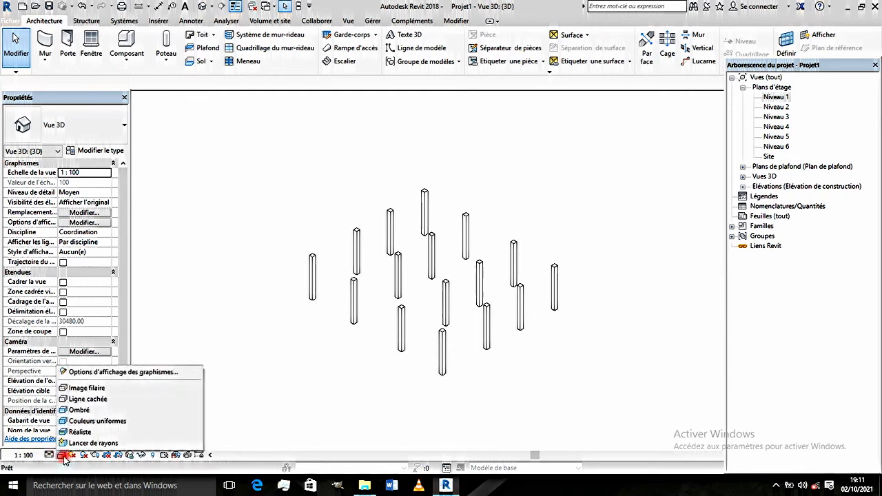
left_click(90, 421)
scroll(468, 312, "up", 2)
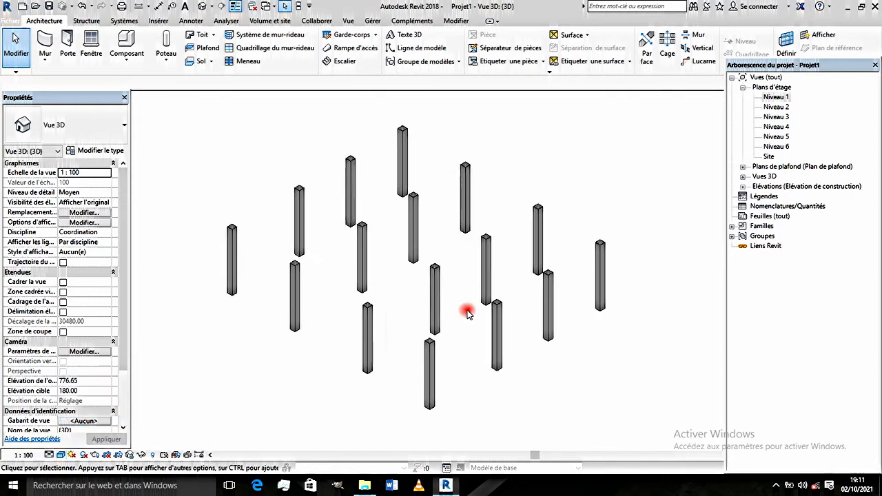
middle_click_drag(453, 312, 395, 276, "shift")
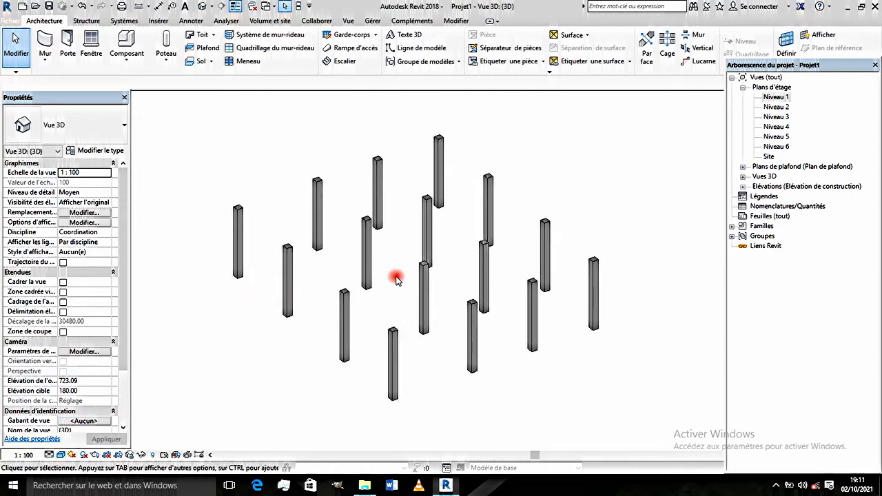
- Set the upper level (Niveau supérieur) of the leftmost interior column in the grid to Niveau 3
left_click(371, 236)
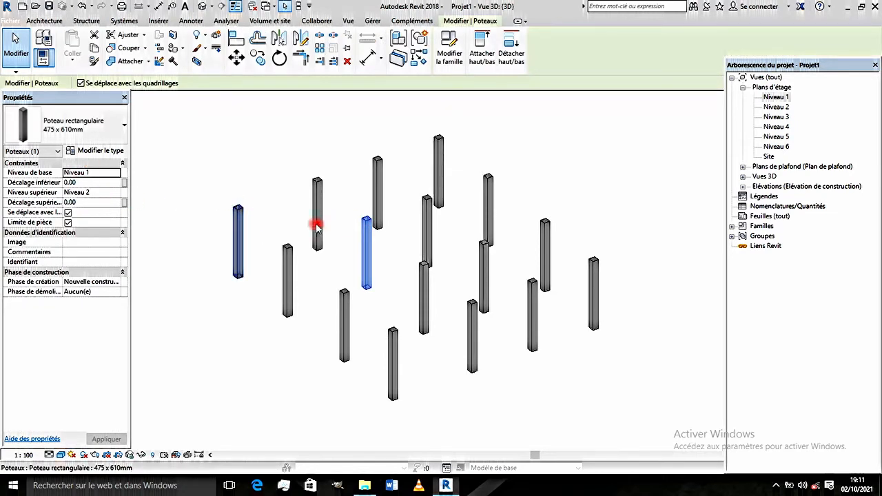
key("ctrl")
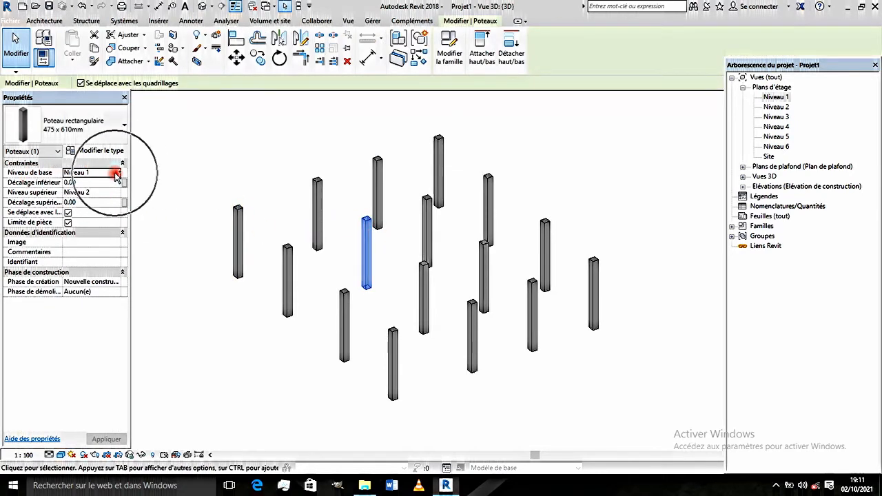
left_click(120, 196)
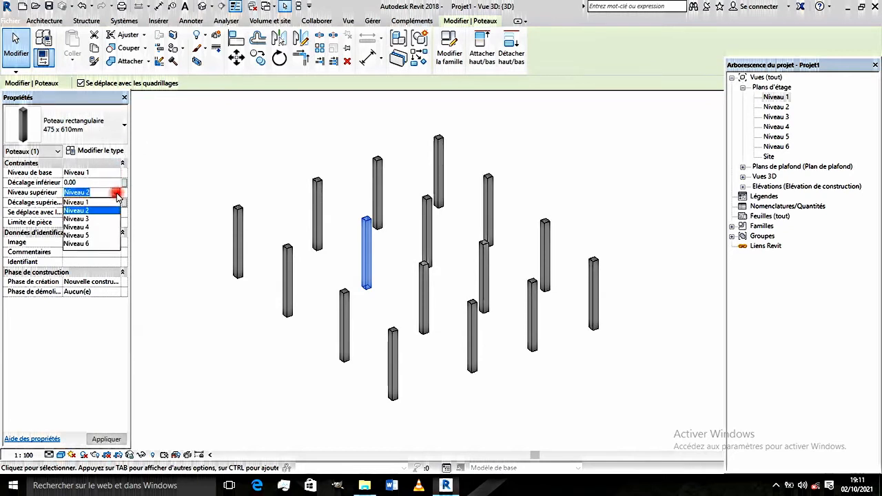
left_click(80, 218)
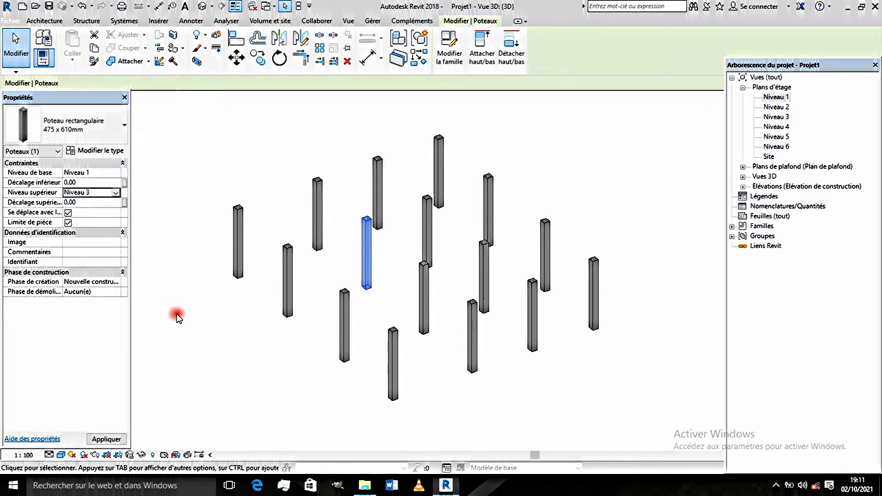
- Set the upper level (Niveau supérieur) of the rearmost interior column to Niveau 5
left_click(428, 227)
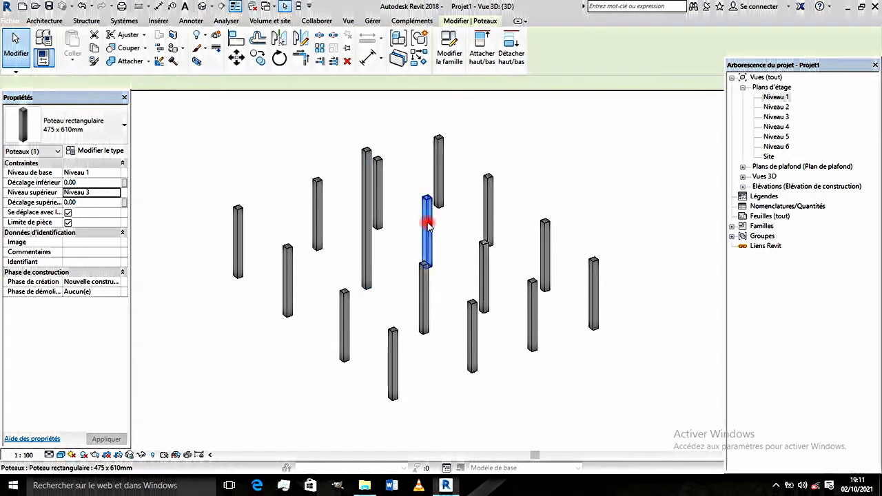
left_click(116, 193)
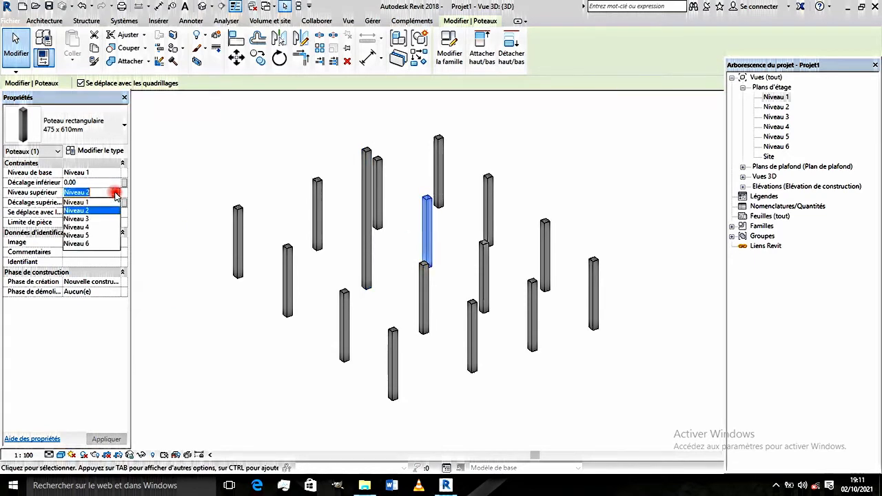
left_click(82, 236)
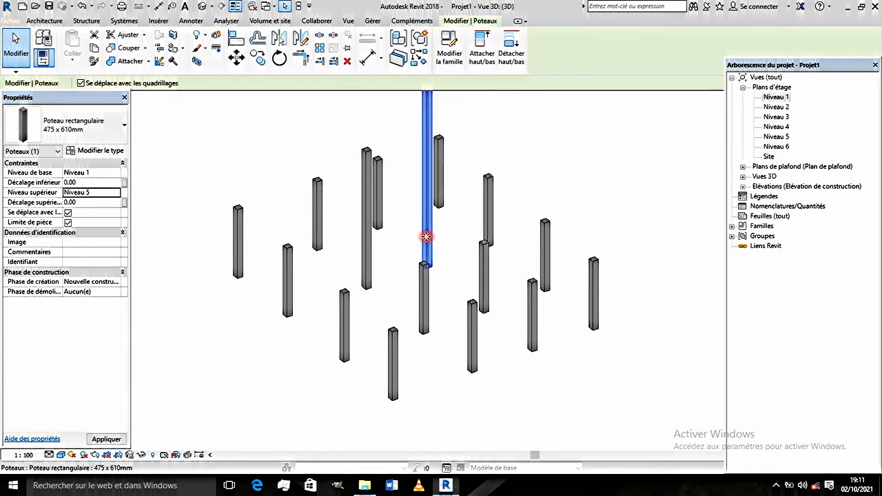
- Set the upper level of the interior column to the right of the moderately raised one to Niveau 3
scroll(411, 283, "down", 2)
middle_click_drag(451, 271, 587, 282, "shift")
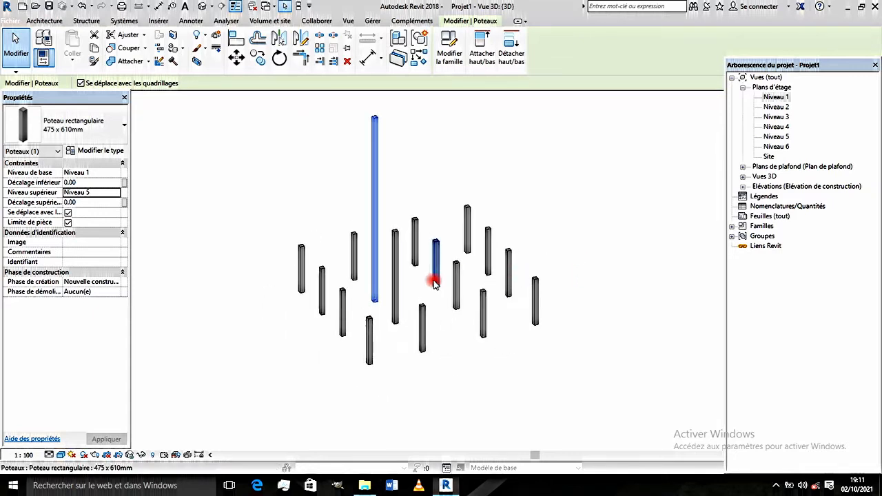
left_click(456, 281)
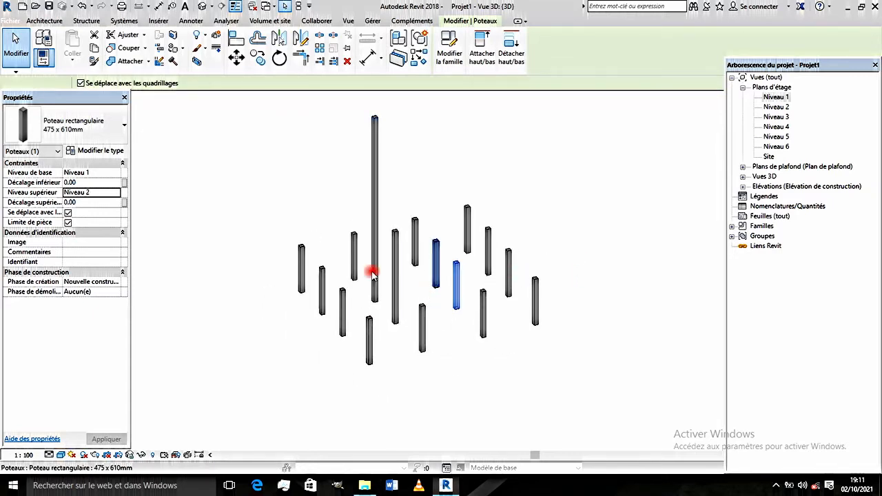
left_click(117, 197)
left_click(83, 220)
left_click(449, 331)
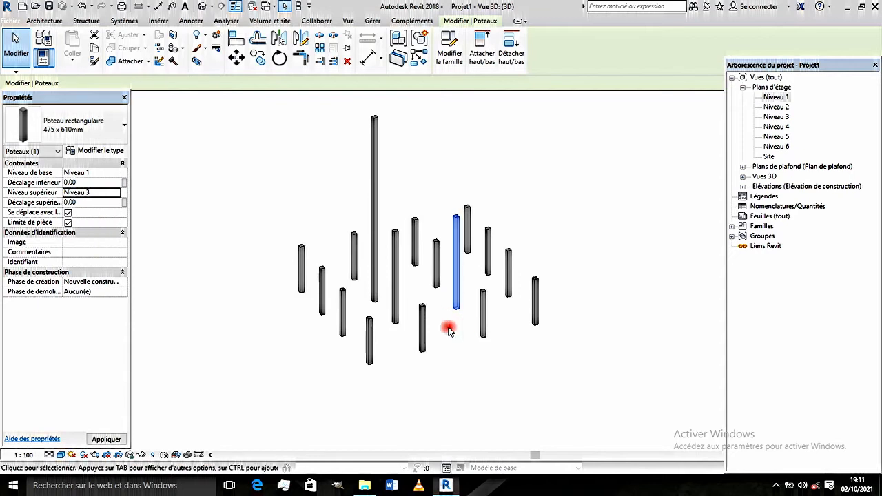
- Set the upper level (Niveau supérieur) of the left-edge column next to the front corner column to Niveau 4
left_click(342, 303)
left_click(120, 231)
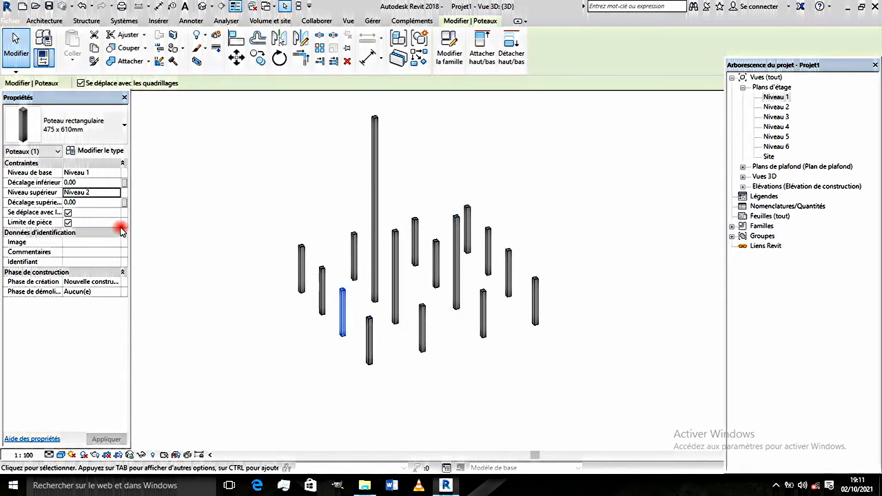
left_click(116, 192)
left_click(92, 232)
left_click(396, 305)
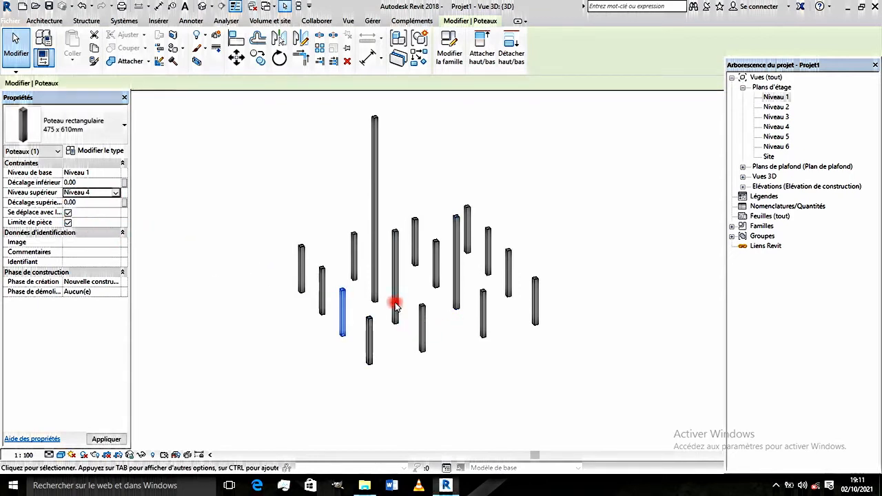
- Set the upper level of the left-edge column next to the leftmost corner column to Niveau 5
left_click(322, 288)
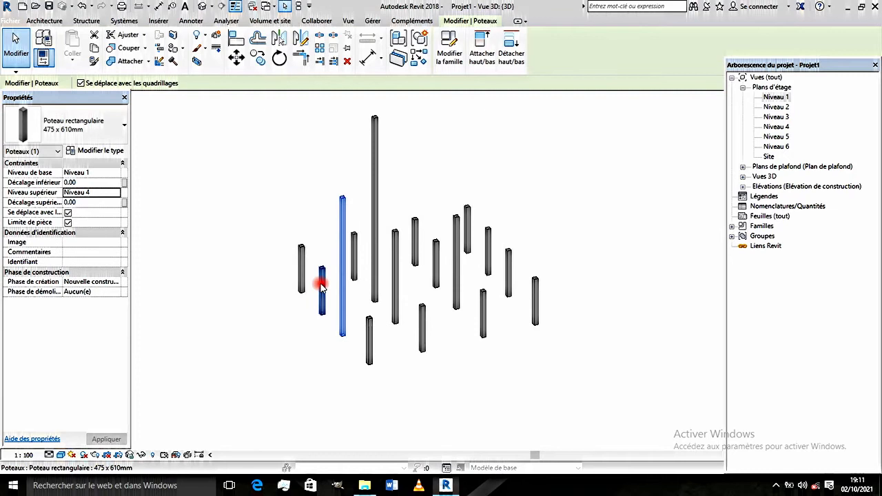
left_click(118, 198)
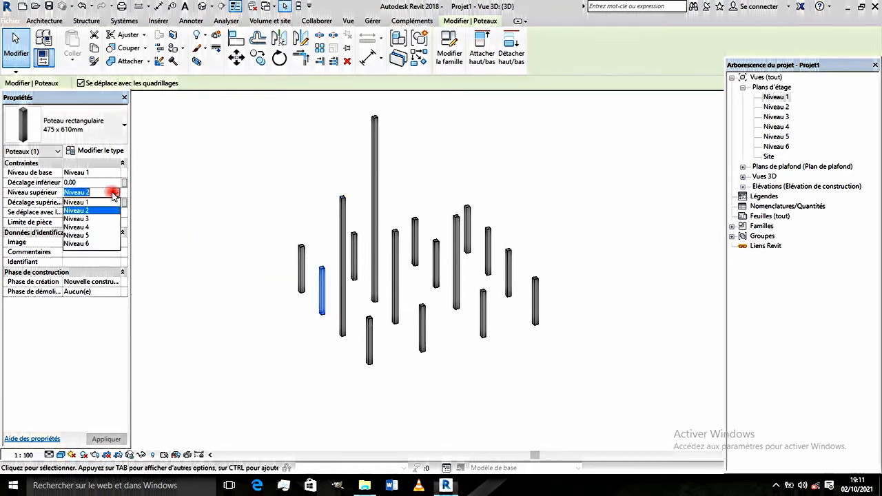
left_click(84, 236)
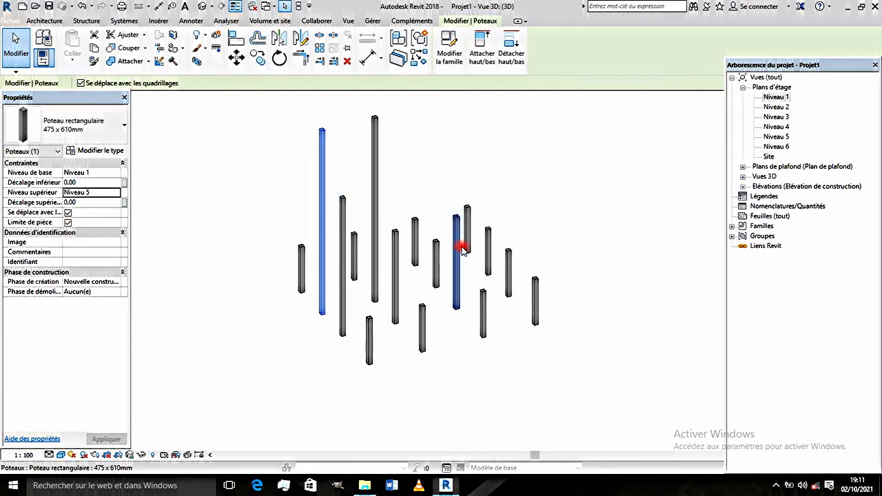
- Set the upper level of the one interior column still at Niveau 2 to Niveau 3
left_click(435, 253)
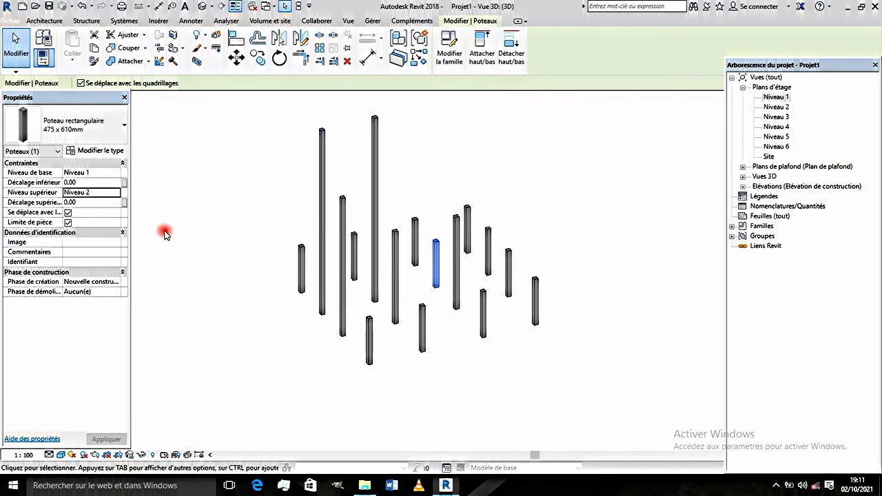
left_click(117, 193)
left_click(86, 219)
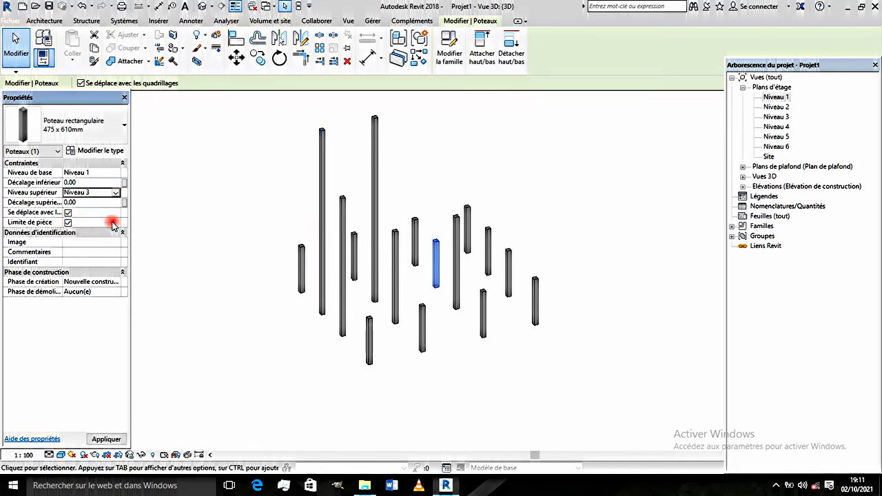
- Set the upper level of the rear-left edge column next to the back corner column to Niveau 5
left_click(414, 235)
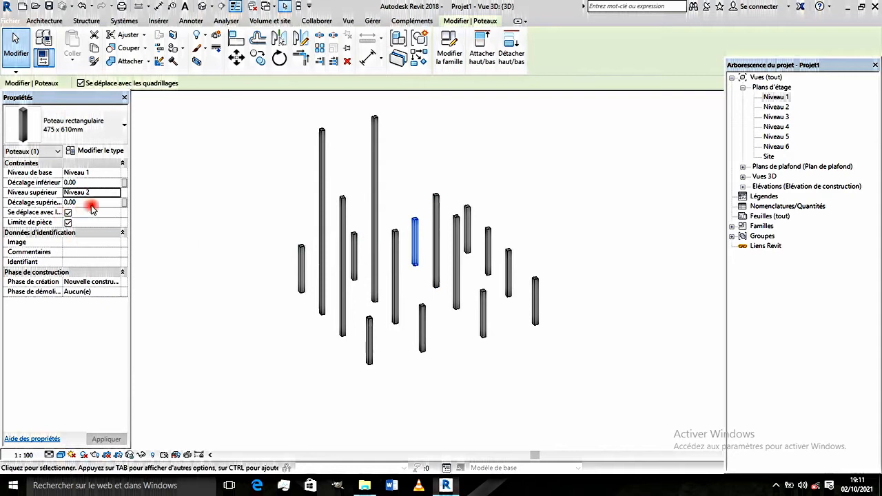
left_click(116, 193)
left_click(117, 193)
left_click(86, 236)
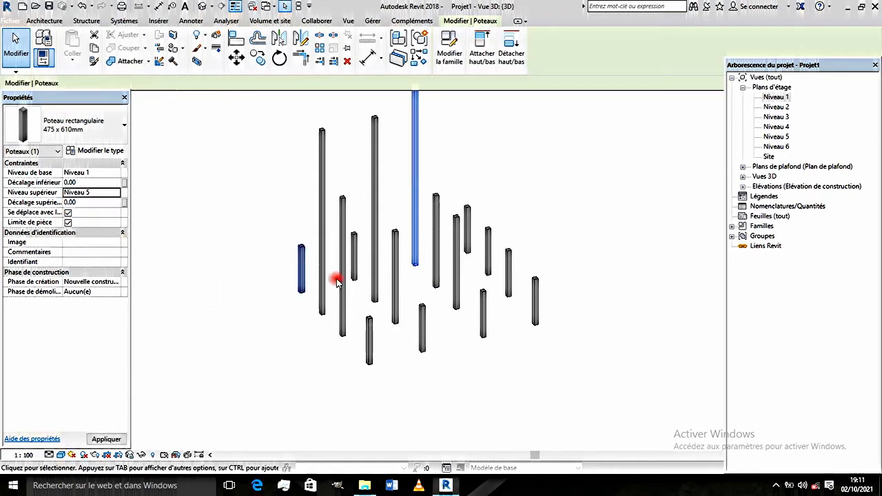
- Check the varied column heights from another angle in 3D and open the Niveau 1 floor plan
middle_click_drag(445, 256, 411, 311, "shift")
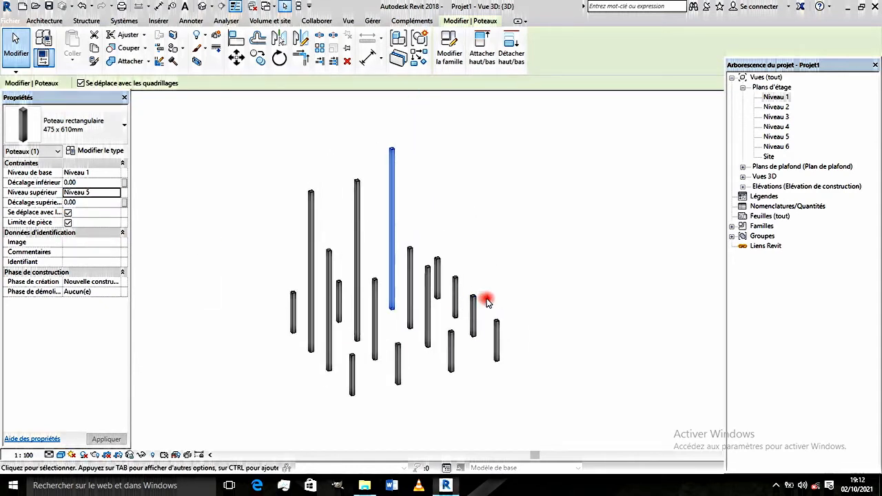
middle_click_drag(483, 303, 344, 327, "shift")
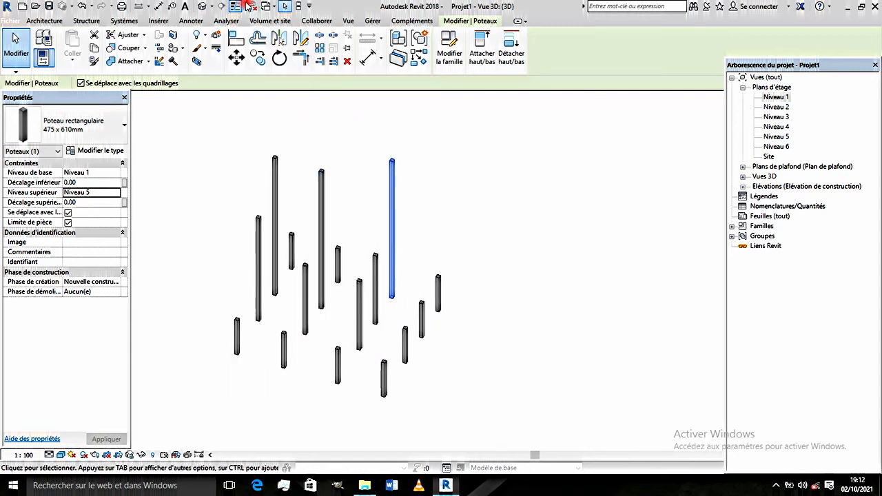
double_click(776, 97)
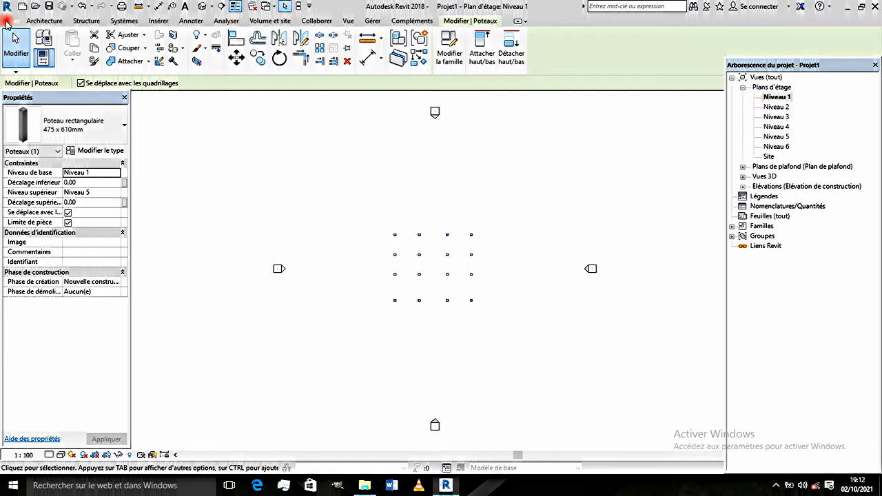
- Create a new family from the Modèle générique métrique (adaptatif) template
left_click(6, 20)
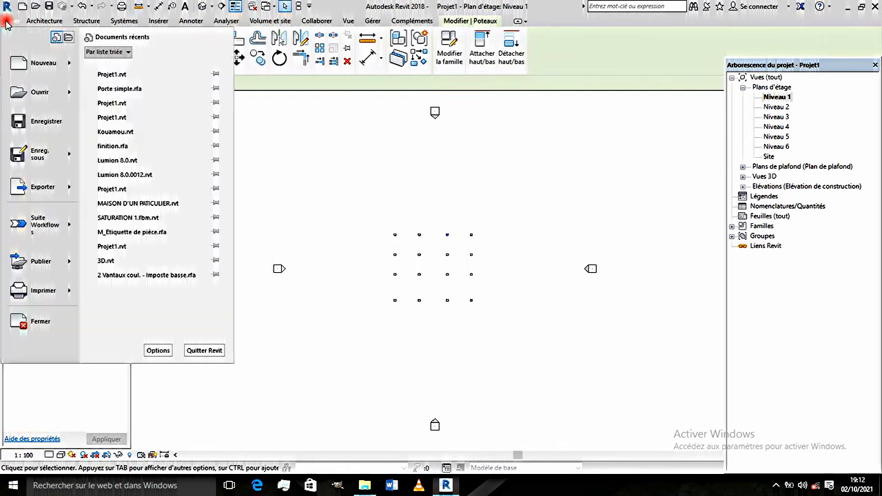
left_click(60, 67)
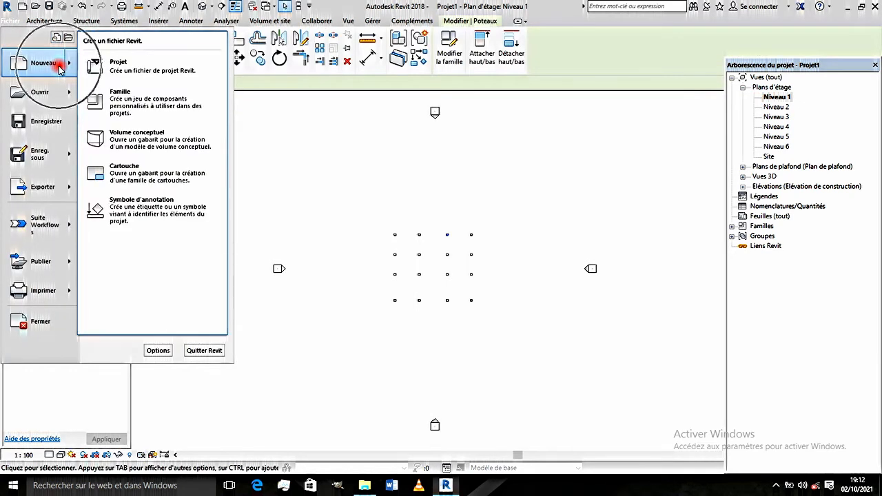
left_click(119, 100)
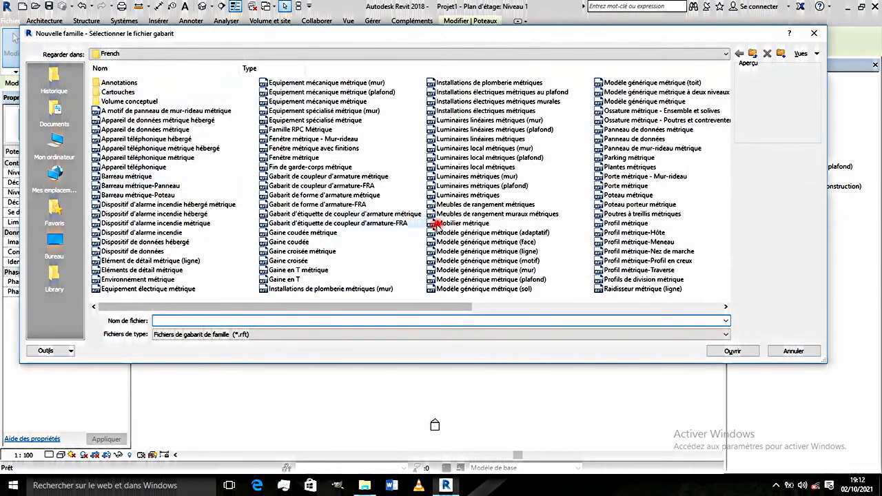
scroll(297, 194, "right", 2)
scroll(297, 197, "left", 3)
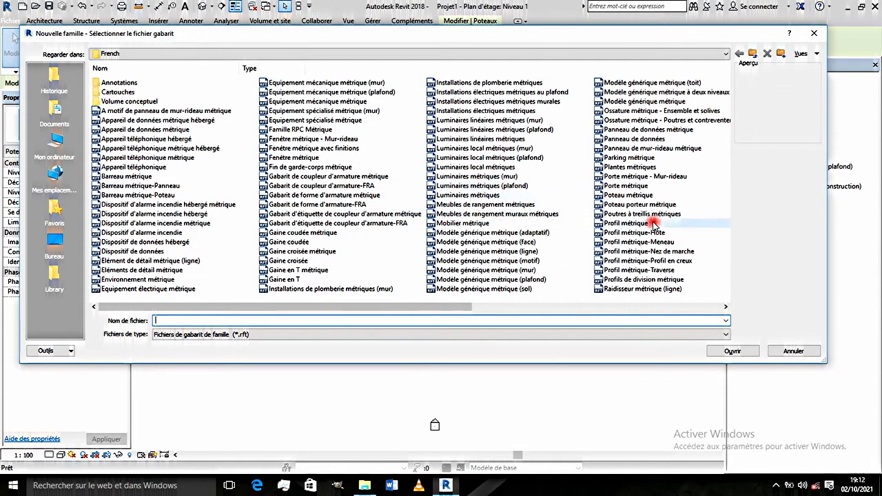
left_click(452, 235)
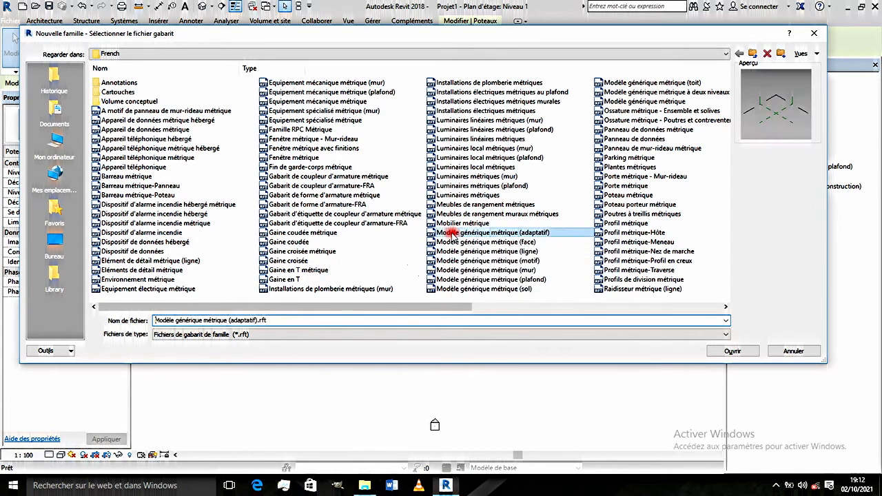
left_click(732, 351)
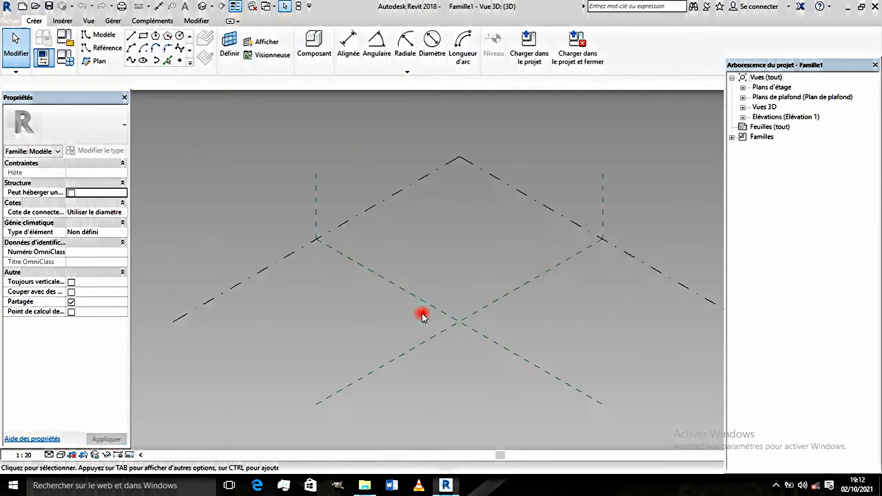
- Place four reference points on the reference level, one in each quadrant formed by the two centre reference planes
scroll(424, 307, "up", 2)
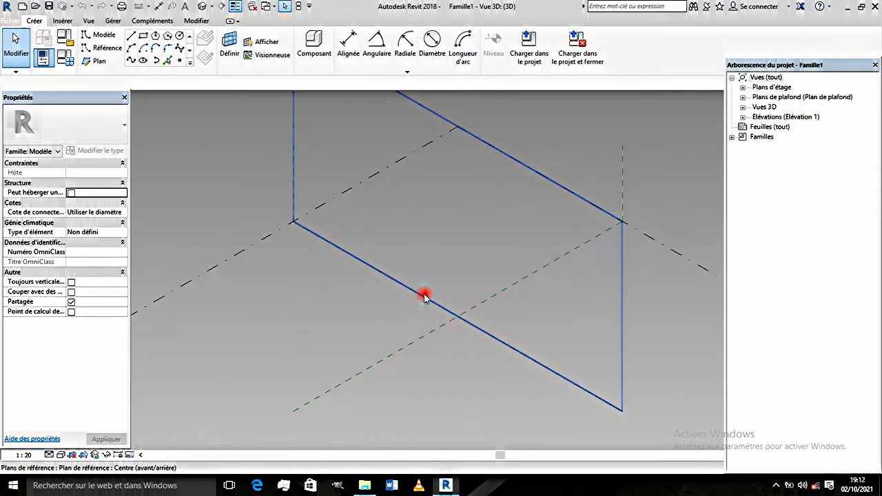
scroll(425, 303, "down", 3)
scroll(425, 320, "up", 2)
scroll(425, 320, "down", 2)
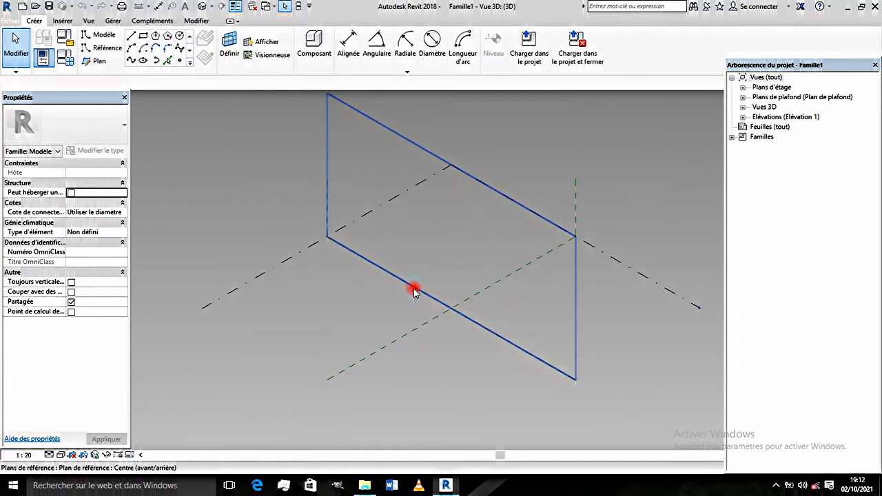
middle_click_drag(437, 328, 517, 315, "shift")
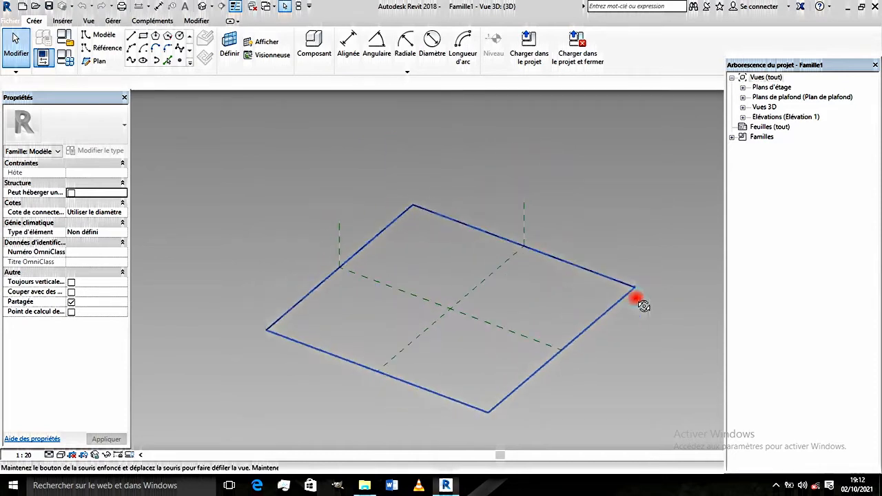
middle_click_drag(636, 299, 498, 296, "shift")
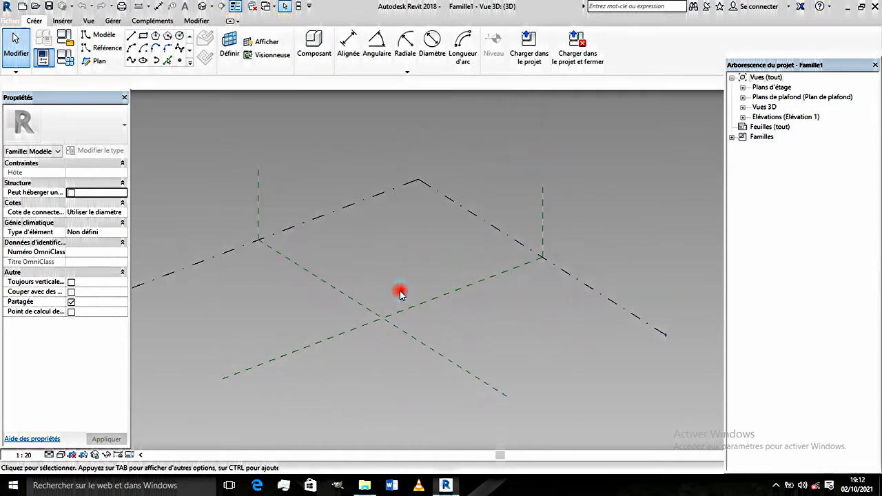
left_click(178, 62)
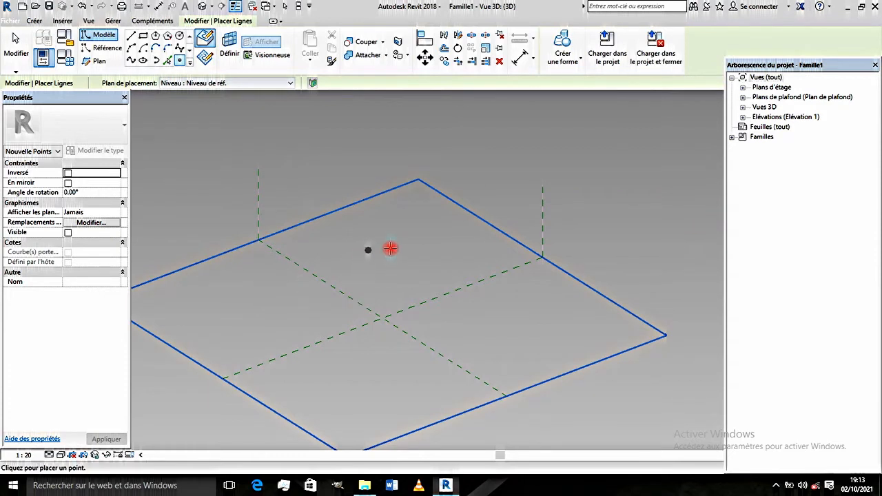
left_click(409, 240)
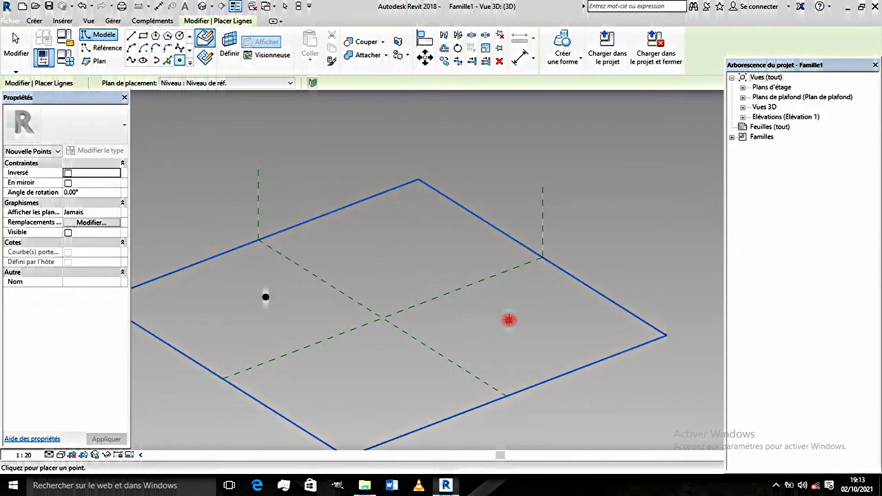
left_click(410, 239)
left_click(374, 377)
left_click(371, 389)
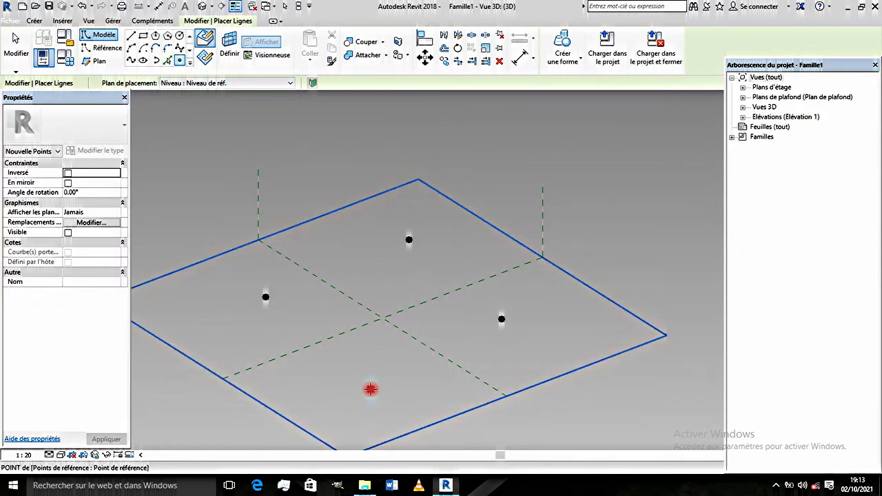
left_click(374, 357)
scroll(371, 286, "down", 2)
key("Escape")
scroll(372, 298, "up", 1)
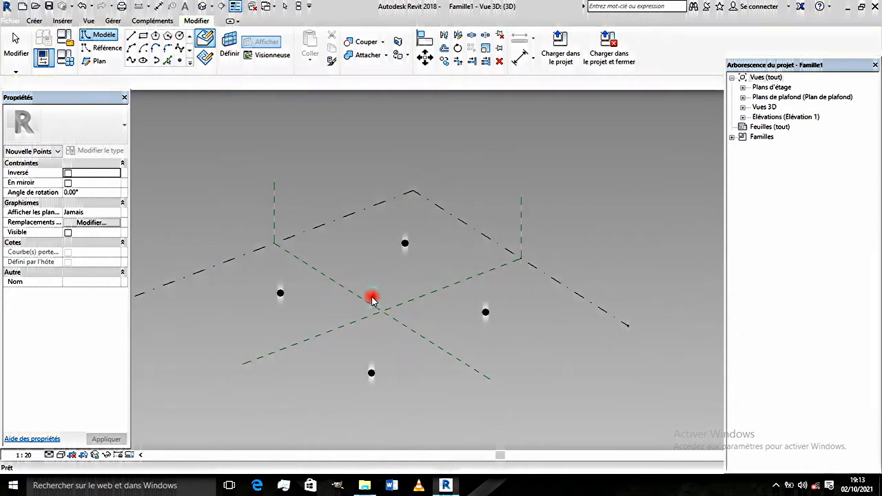
- Convert all four reference points into adaptive points with Rendre adaptatif
scroll(347, 343, "up", 3)
scroll(358, 332, "down", 1)
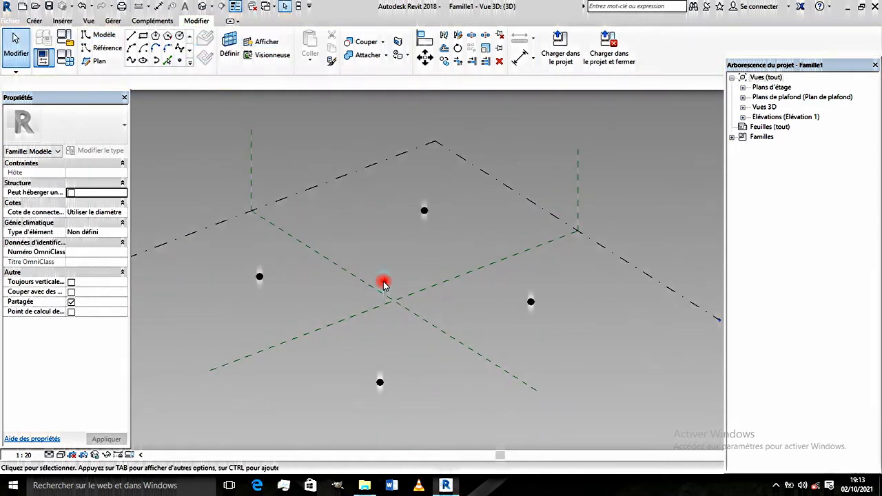
left_click(249, 275)
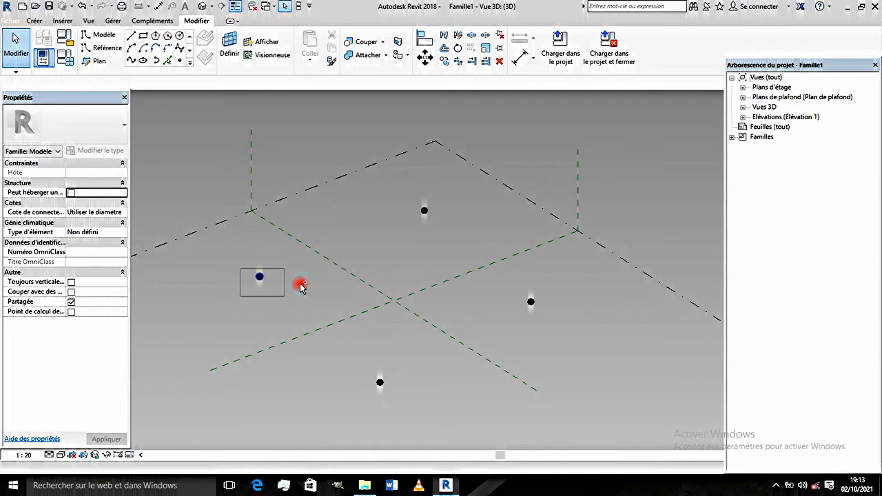
left_click(527, 303, "ctrl")
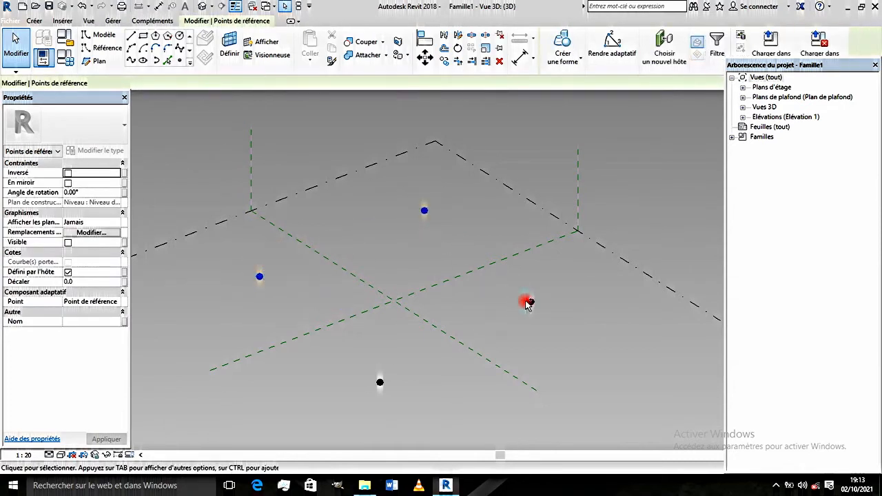
left_click(382, 383, "ctrl")
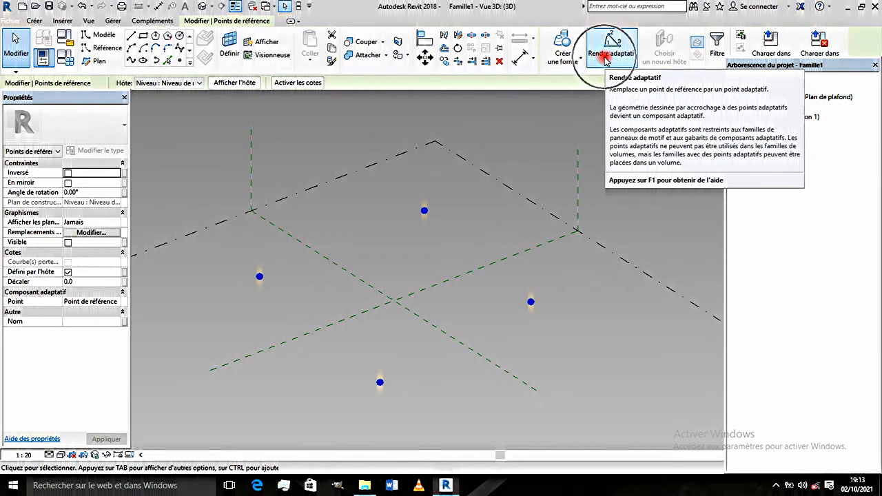
left_click(605, 57)
scroll(524, 289, "down", 2)
scroll(409, 266, "up", 2)
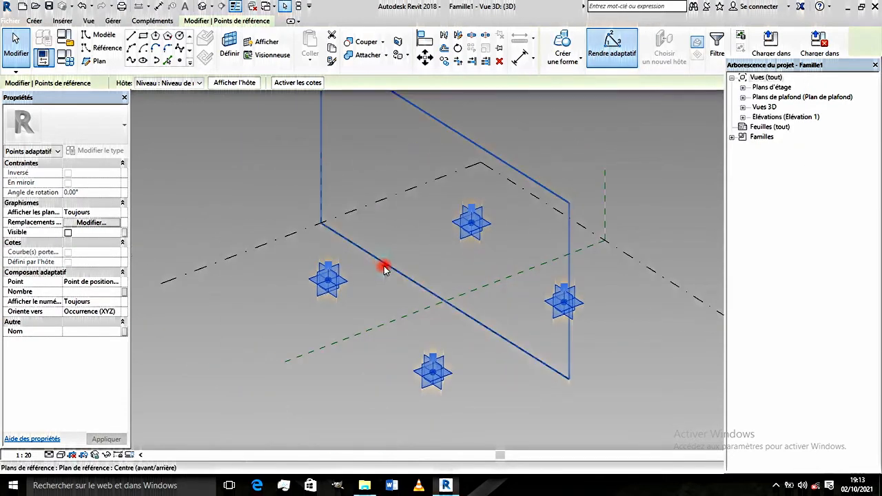
scroll(418, 309, "up", 1)
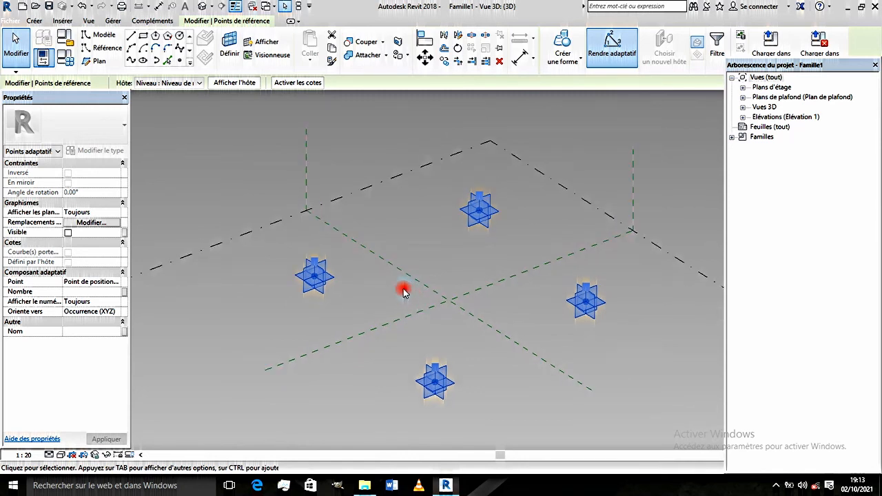
scroll(402, 288, "up", 1)
scroll(371, 276, "down", 1)
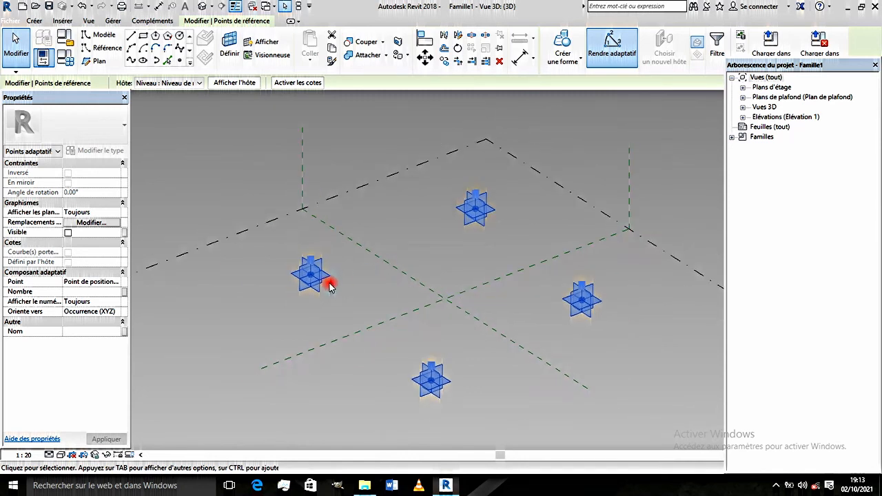
- Select adaptive point 1 and examine its movement arrows and temporary dimensions
left_click(318, 282)
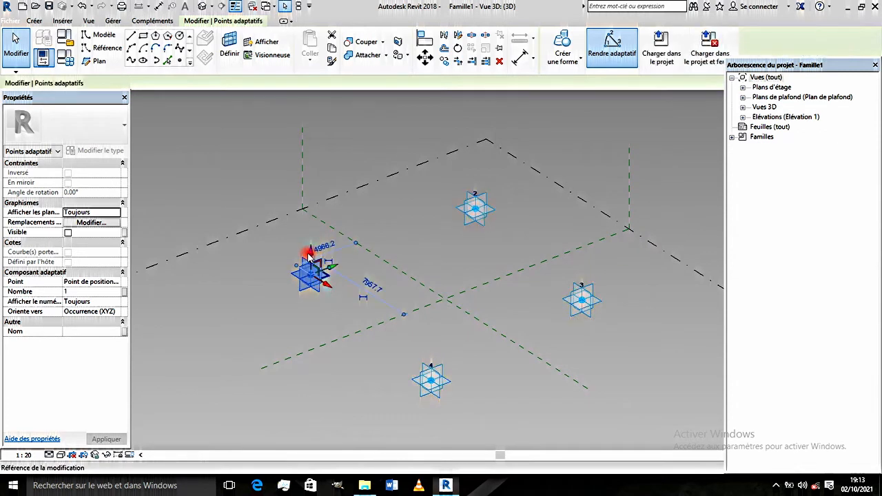
left_click(307, 254)
left_click(324, 249)
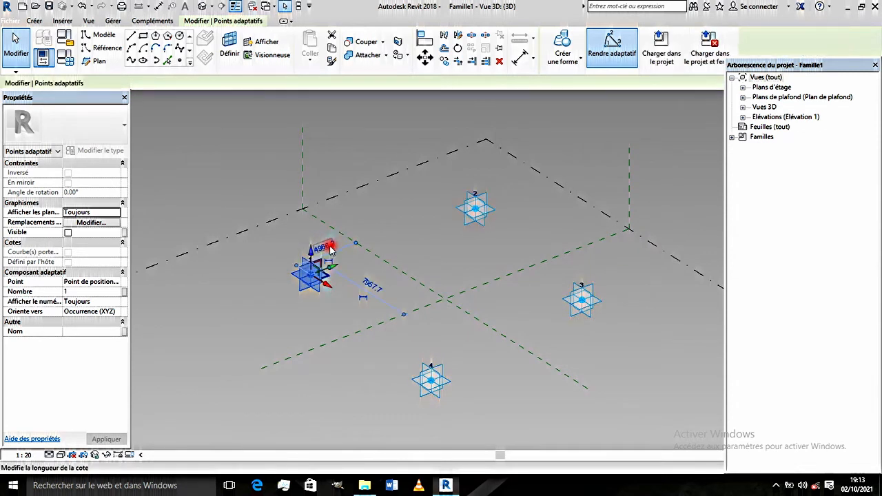
left_click(313, 258)
left_click(349, 248)
left_click(372, 284)
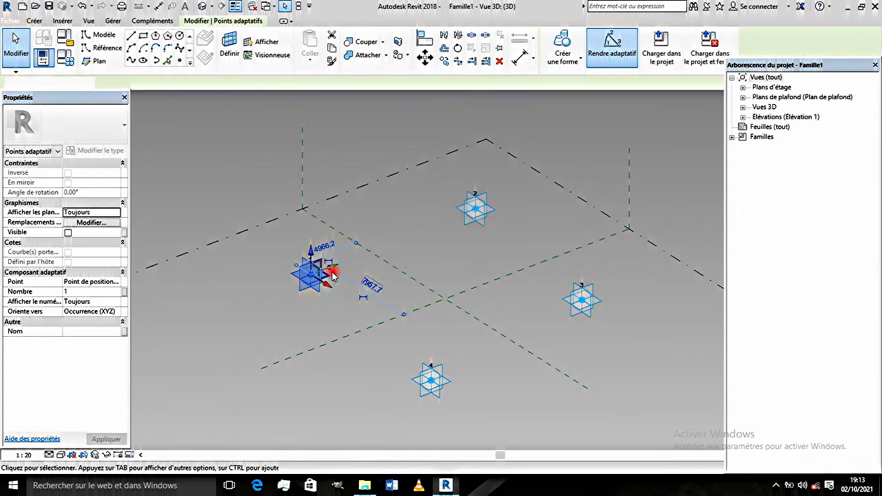
left_click(311, 259)
left_click(315, 279)
left_click(311, 276)
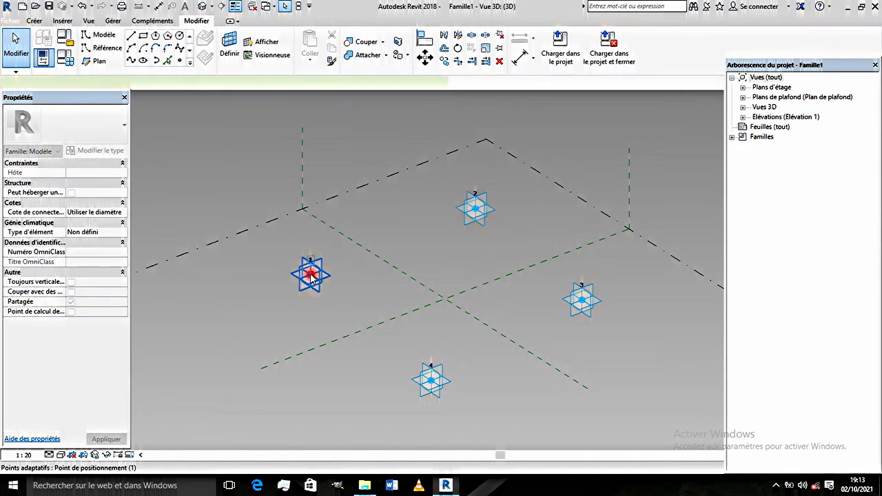
- Try raising adaptive point 1 vertically above the reference level, check it from a lower angle and undo the move
left_click(311, 256)
left_click(312, 207)
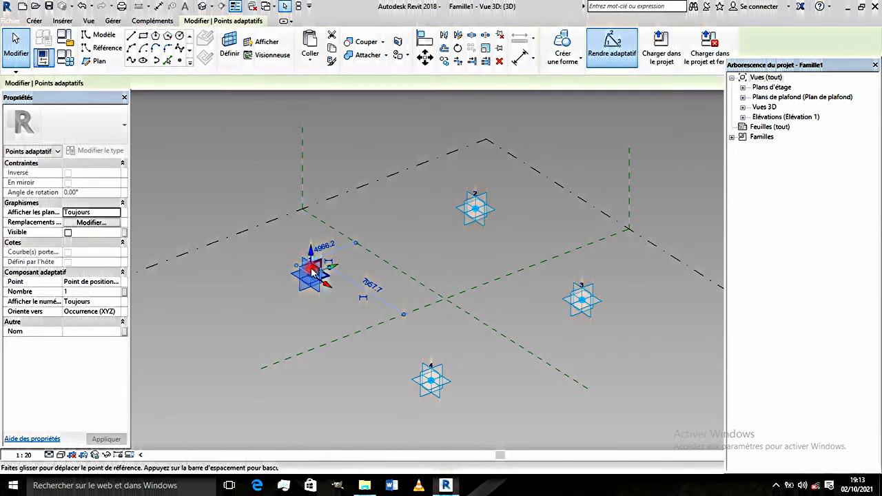
left_click(310, 256)
left_click(310, 250)
left_click_drag(311, 249, 305, 204)
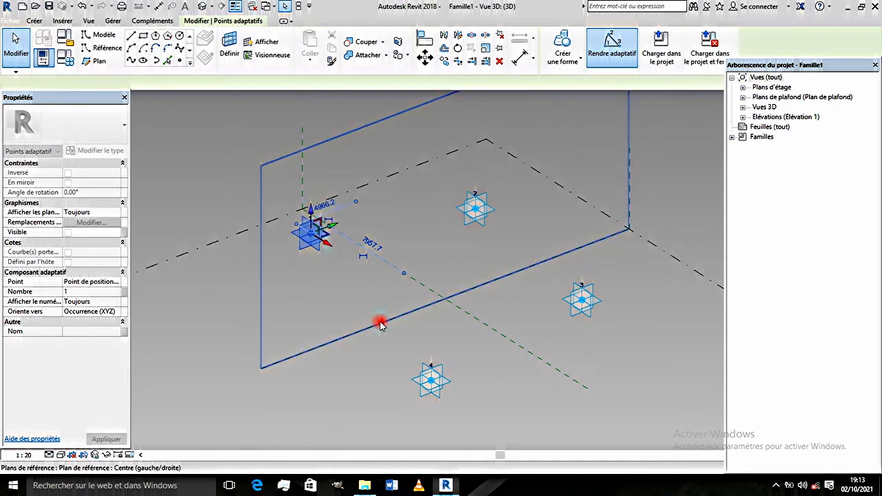
scroll(379, 320, "down", 2)
middle_click_drag(491, 364, 428, 347, "shift")
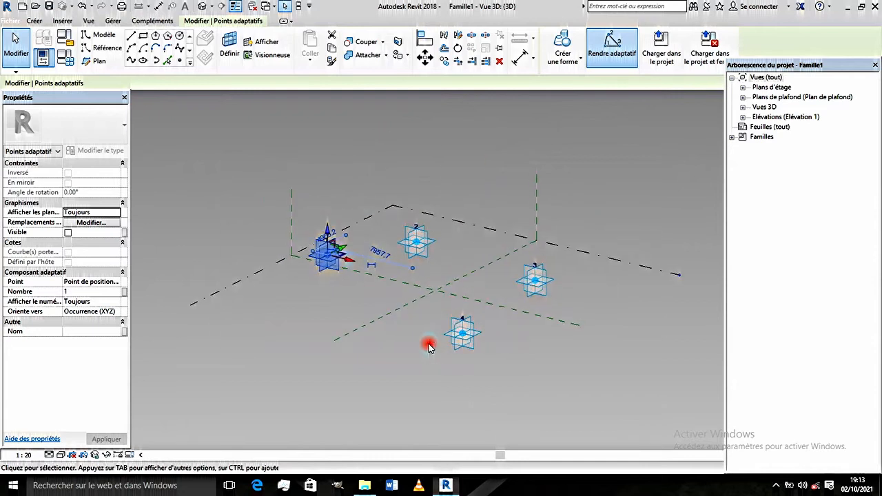
left_click(609, 202)
key("ctrl+z")
key("ctrl+z")
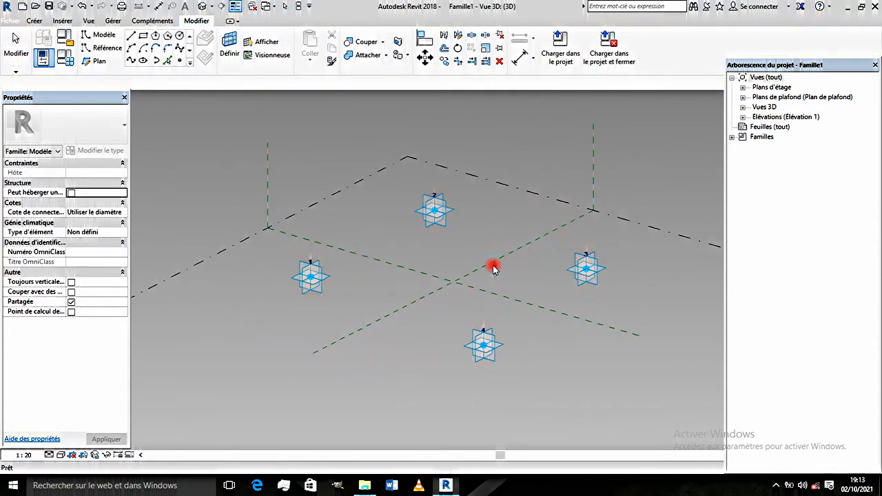
- Start the reference line tool and enable Accrochage 3D for it
scroll(491, 265, "up", 1)
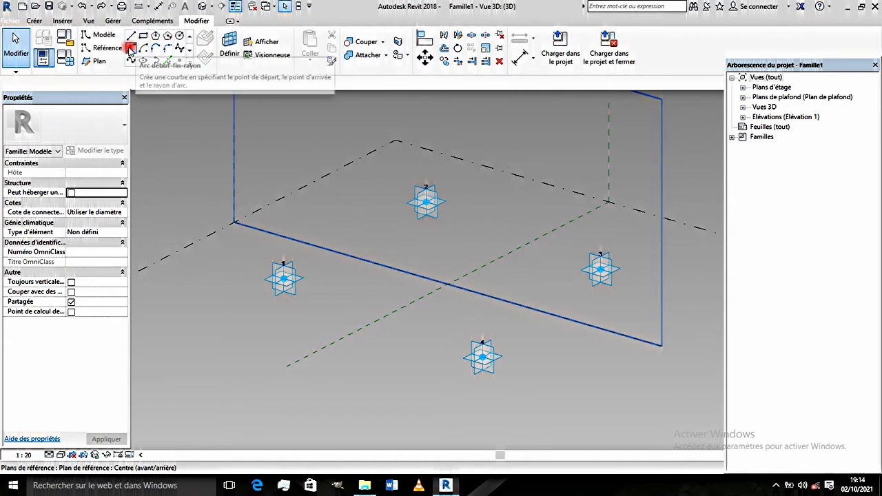
left_click(104, 49)
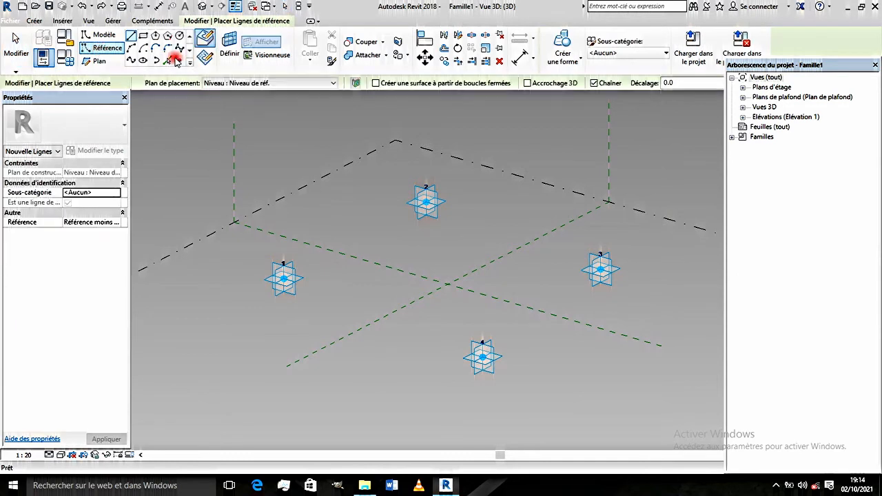
left_click(177, 61)
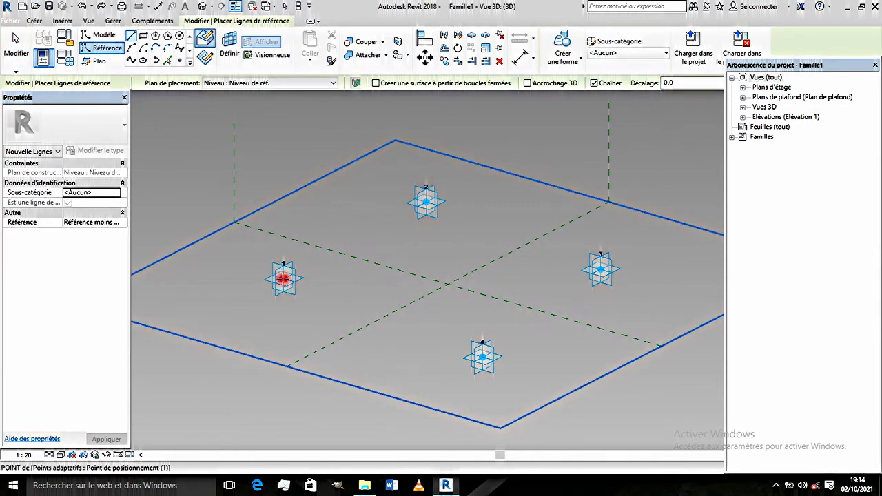
left_click(526, 84)
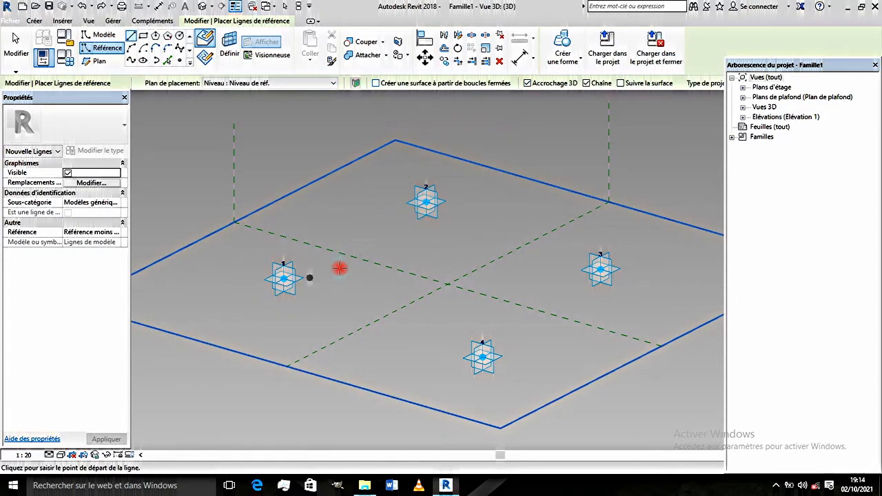
scroll(340, 268, "up", 1)
scroll(343, 275, "down", 1)
scroll(369, 286, "up", 1)
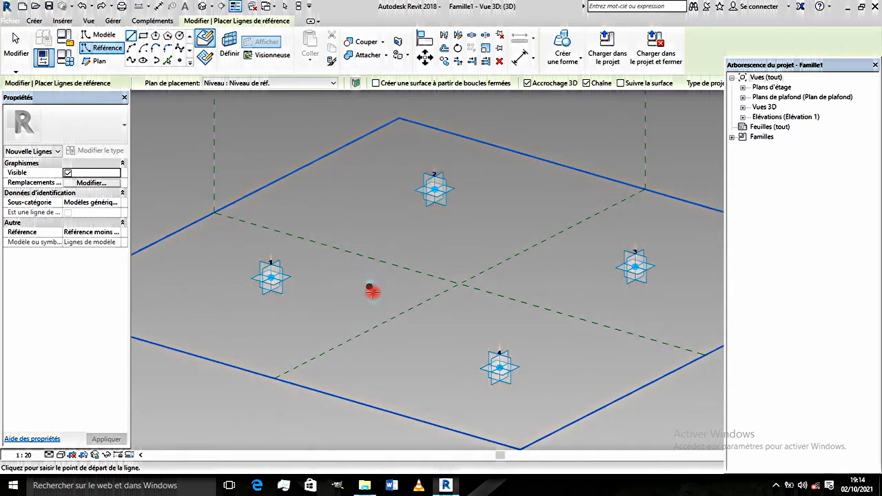
scroll(372, 292, "up", 1)
scroll(356, 295, "down", 1)
middle_click_drag(388, 304, 366, 293)
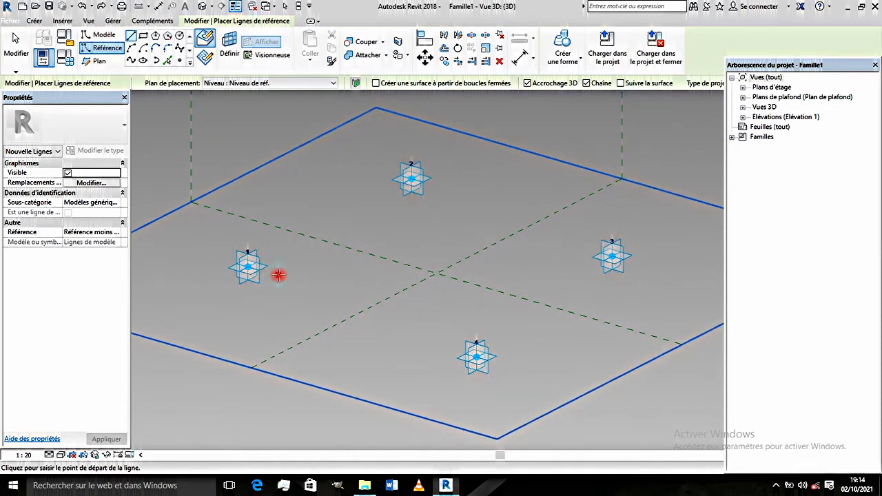
scroll(247, 266, "up", 3)
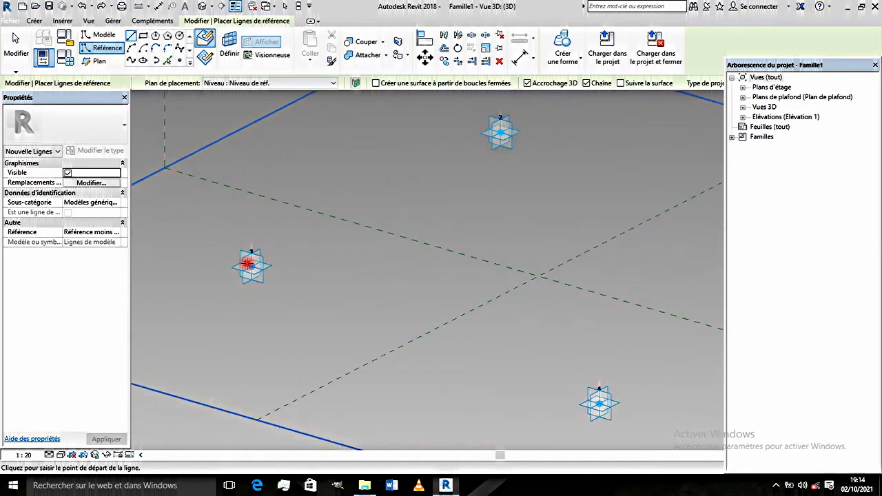
scroll(248, 262, "down", 2)
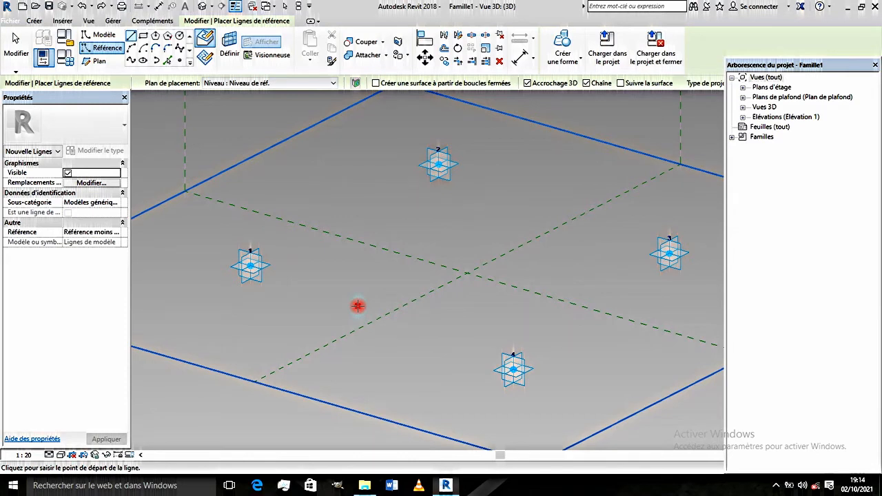
key("Escape")
key("Escape")
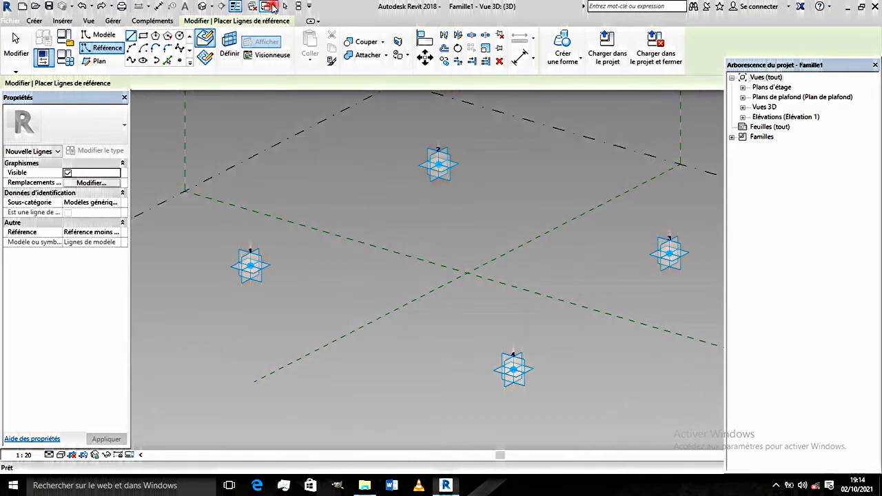
- Examine the column grid in the Niveau 1 floor plan of Projet1 and return to the 3D view of Famille1
left_click(274, 7)
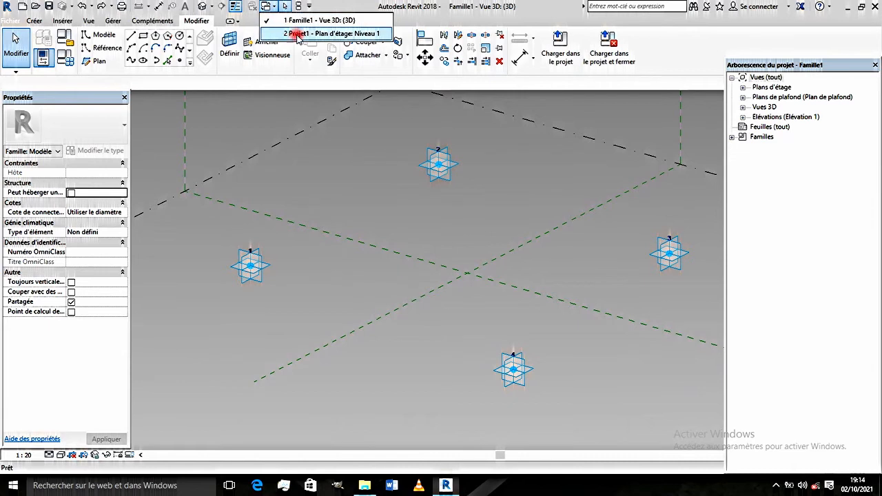
left_click(298, 34)
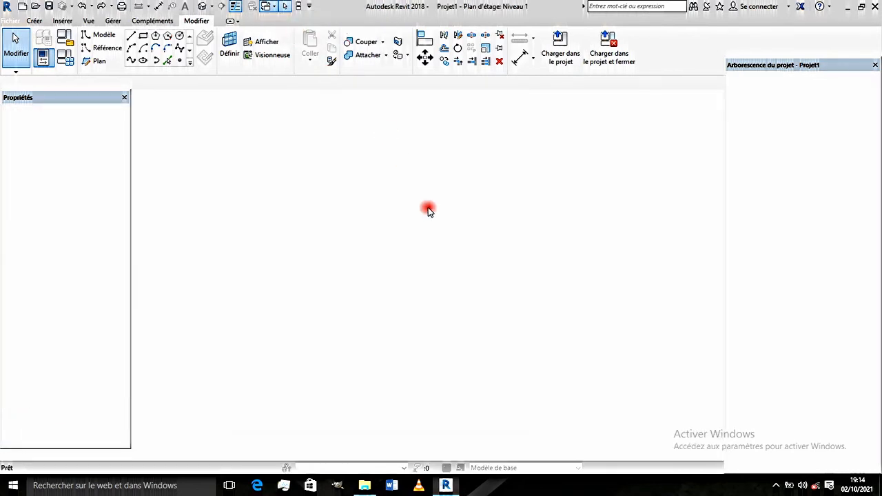
scroll(384, 223, "up", 5)
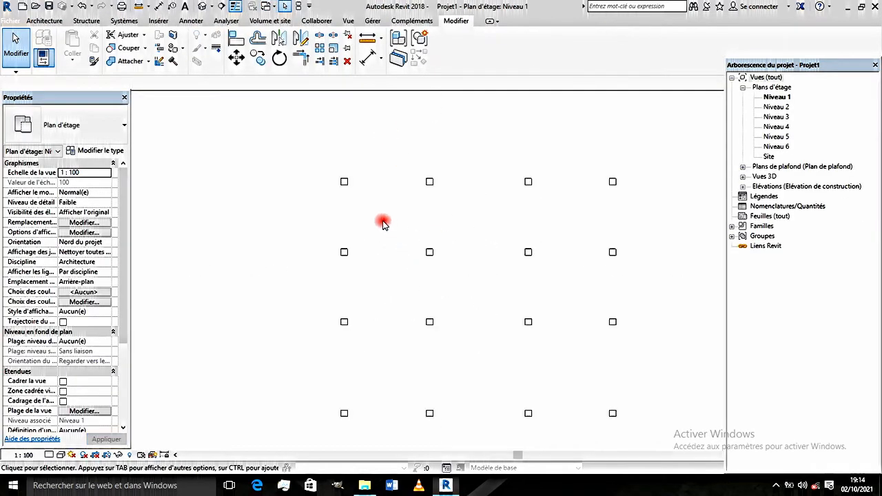
scroll(357, 221, "up", 2)
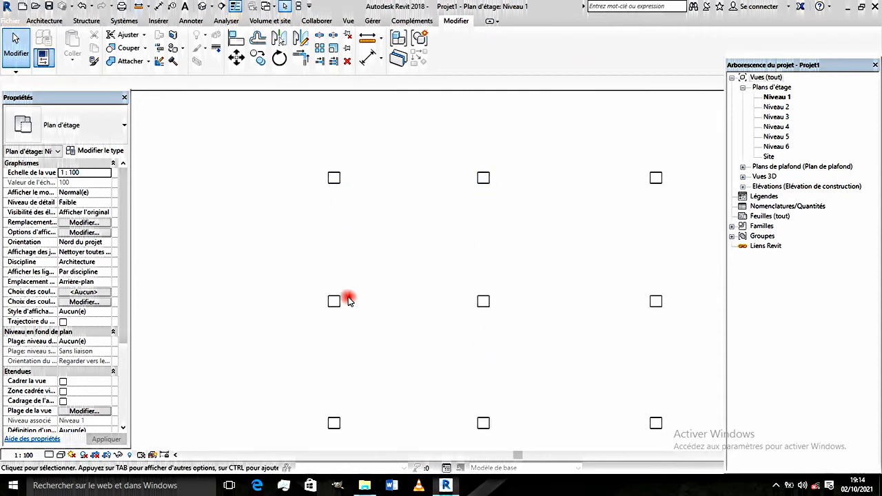
scroll(451, 273, "down", 6)
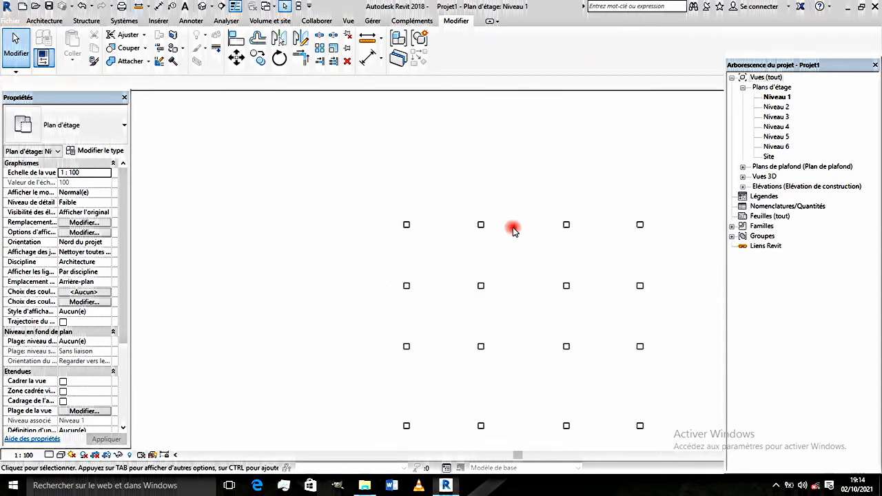
left_click(272, 7)
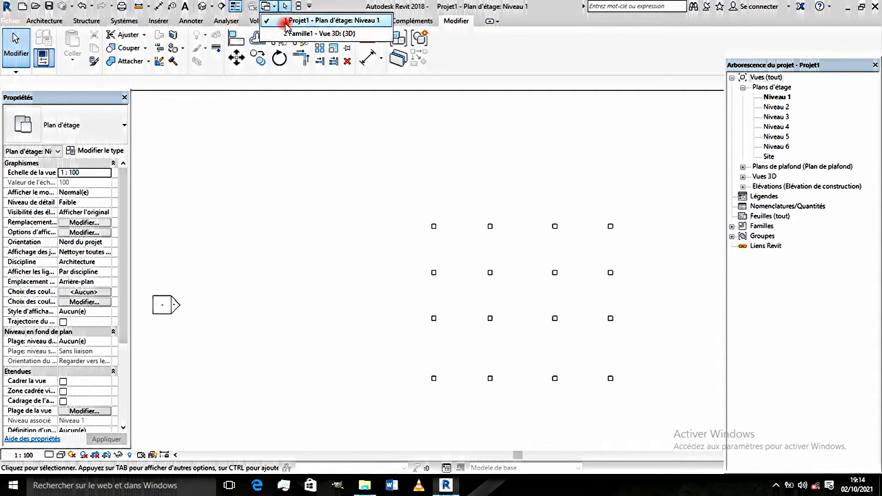
left_click(294, 32)
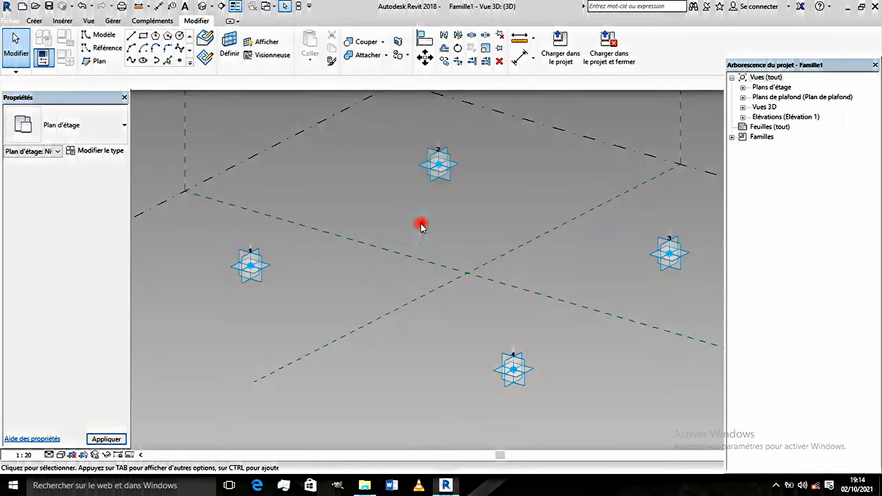
- Draw a closed chain of reference lines through adaptive points 1, 2, 3 and 4 with Accrochage 3D enabled
scroll(303, 222, "up", 2)
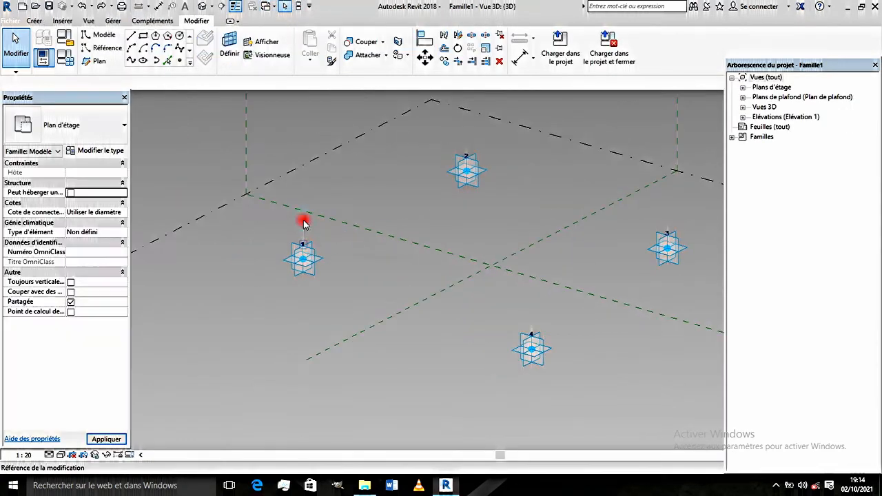
left_click(90, 49)
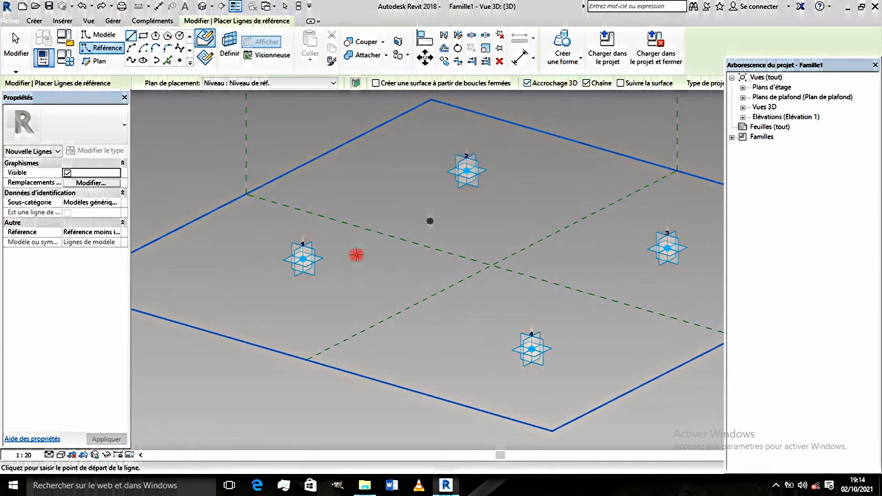
left_click(304, 262)
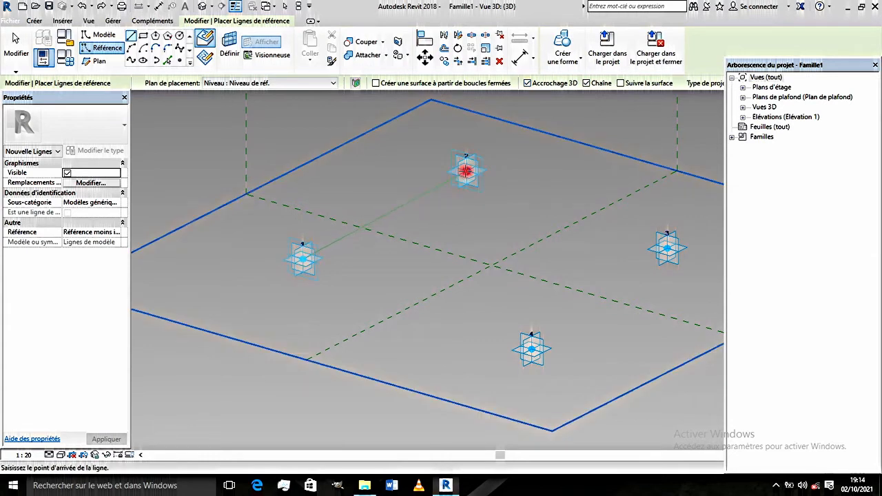
left_click(466, 172)
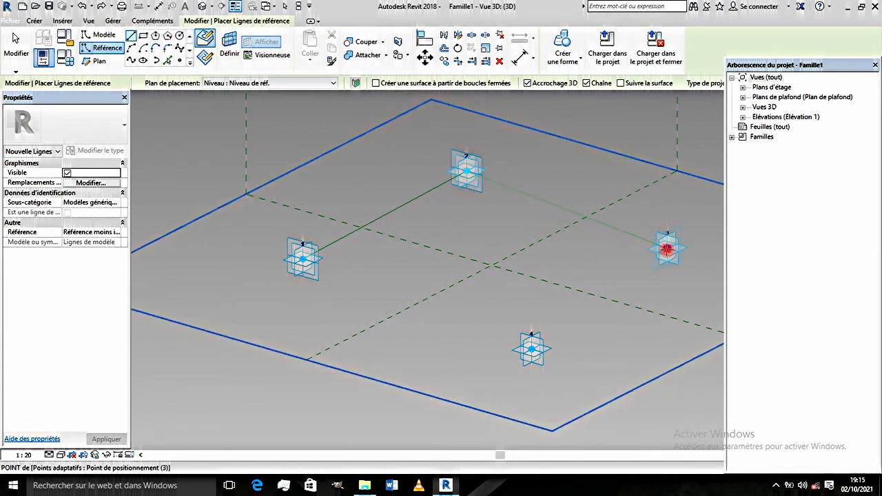
left_click(666, 248)
left_click(531, 348)
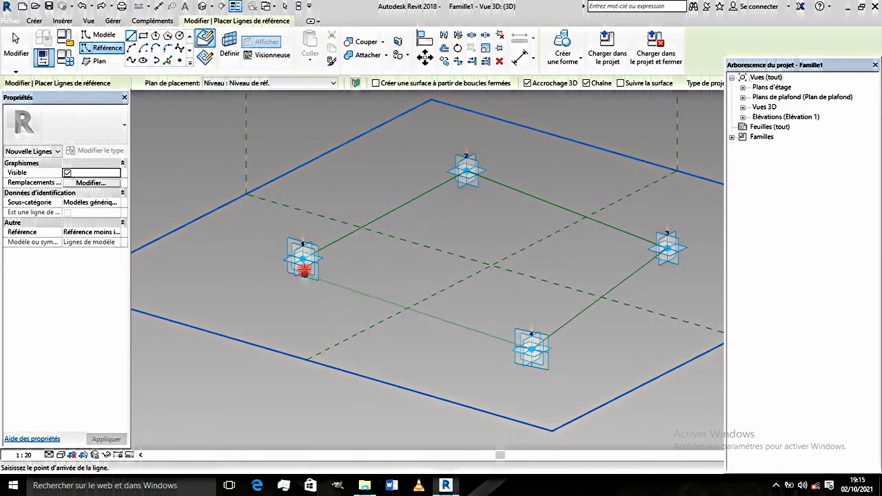
left_click(303, 260)
key("Escape")
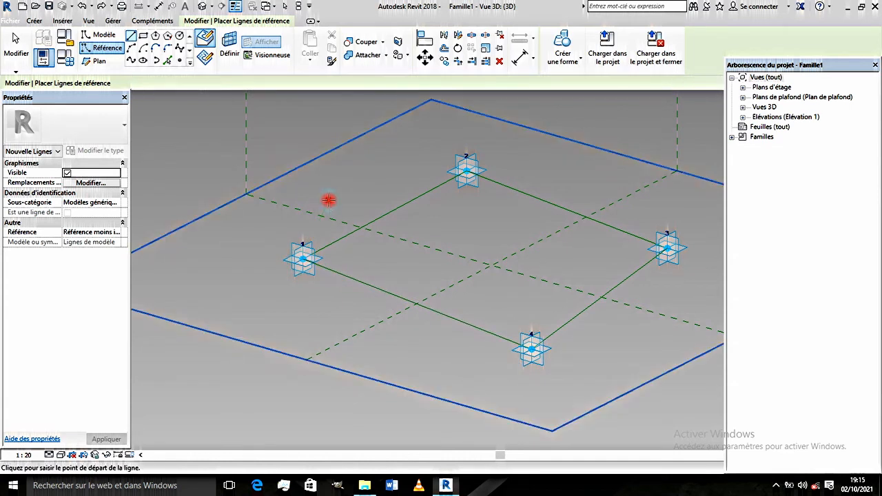
scroll(388, 253, "down", 2)
key("Escape")
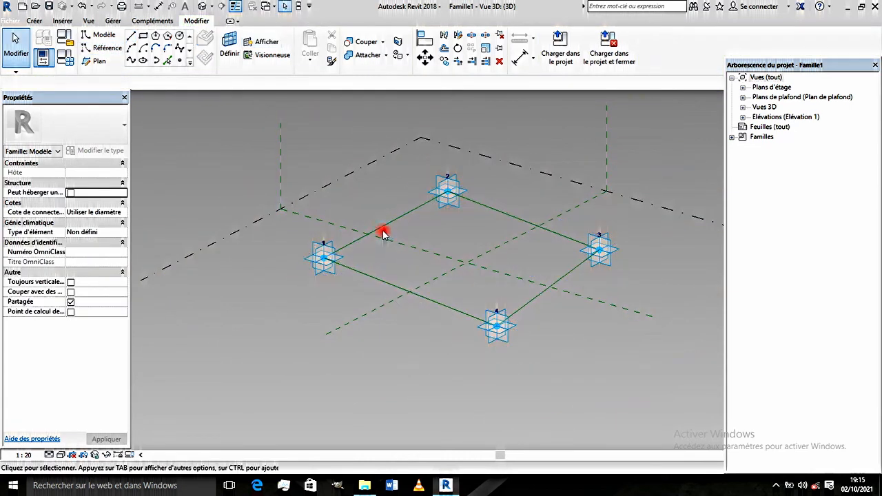
- Test the connected reference lines by raising adaptive point 1 vertically, orbit to check them and undo the move
key("Tab")
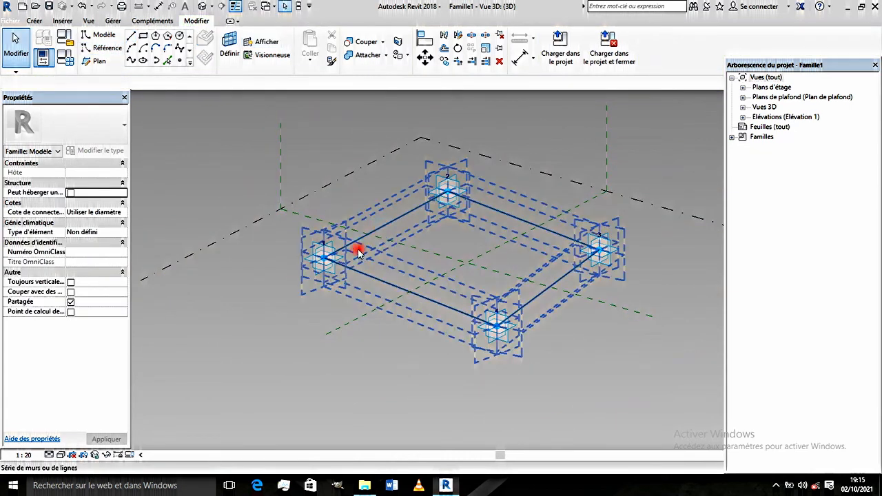
left_click(321, 257)
left_click_drag(323, 227, 364, 203)
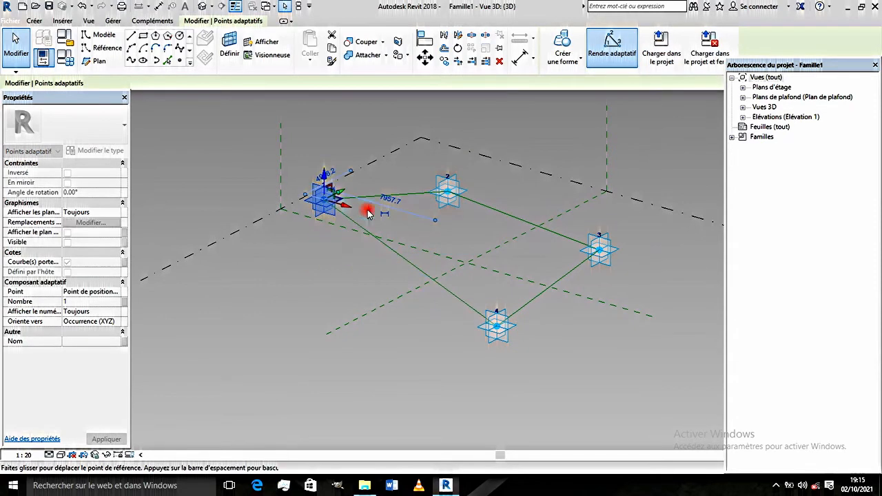
middle_click_drag(507, 283, 414, 236, "shift")
scroll(442, 229, "down", 1)
key("ctrl+z")
scroll(393, 290, "up", 2)
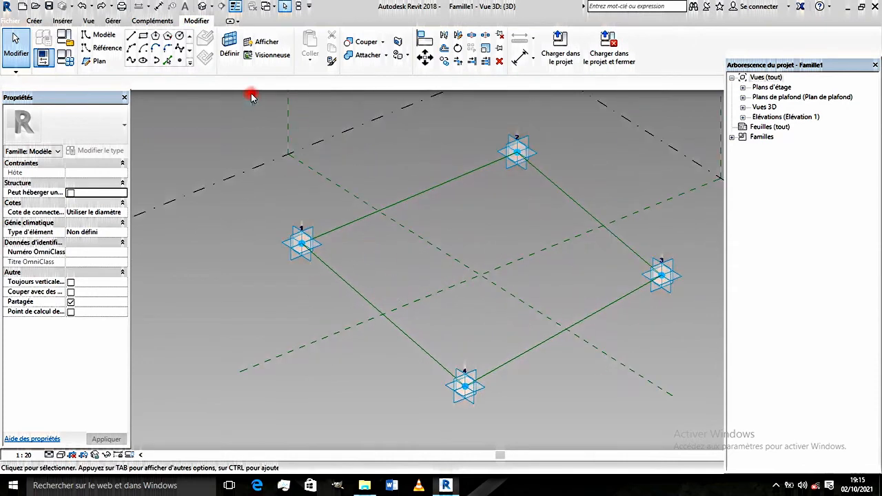
- Place a reference point at the midpoint of the reference line between adaptive points 1 and 4
left_click(177, 63)
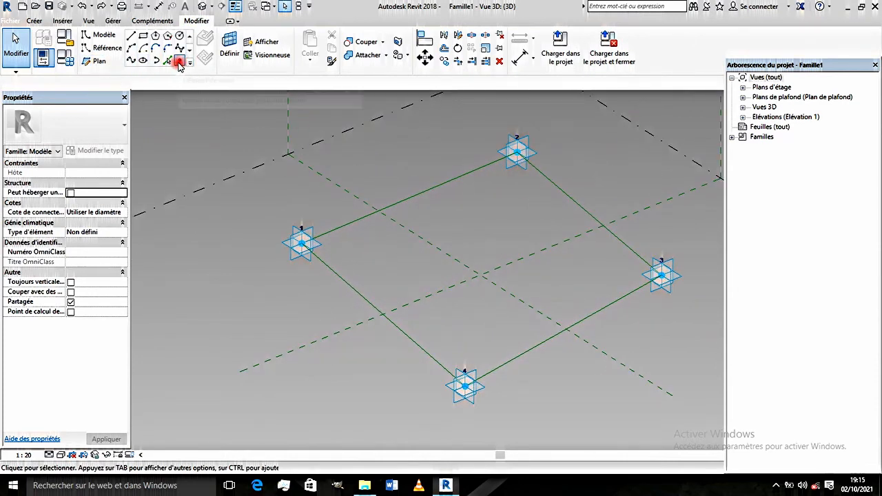
scroll(365, 322, "up", 3)
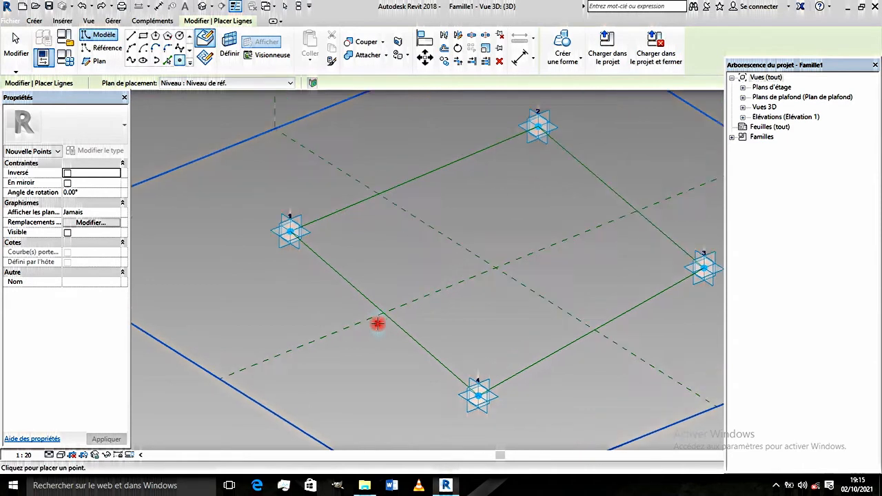
scroll(374, 288, "down", 2)
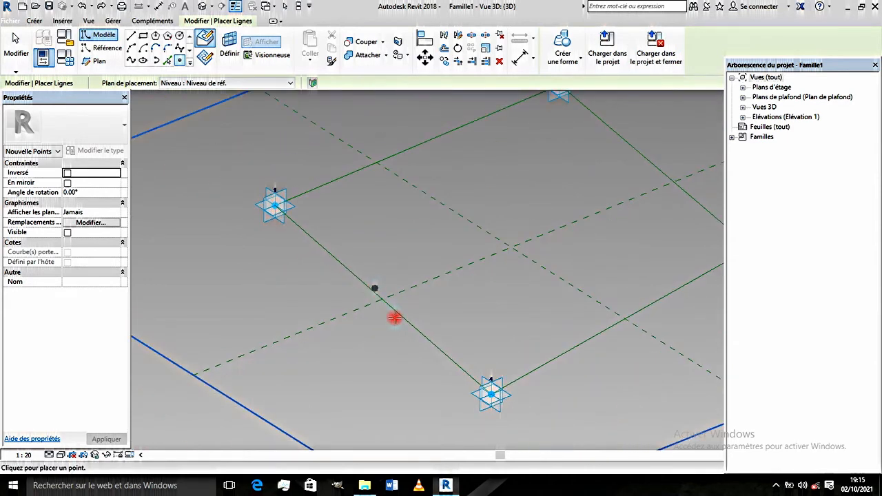
scroll(394, 318, "up", 1)
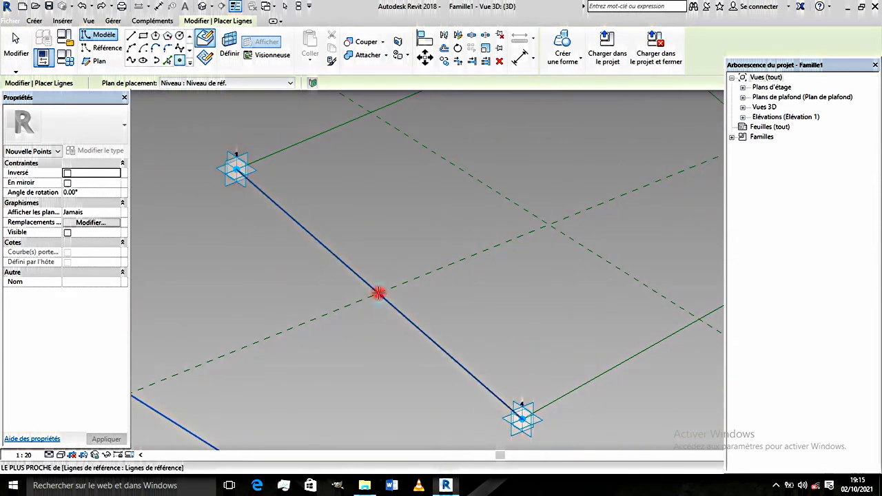
key("ctrl")
key("ctrl")
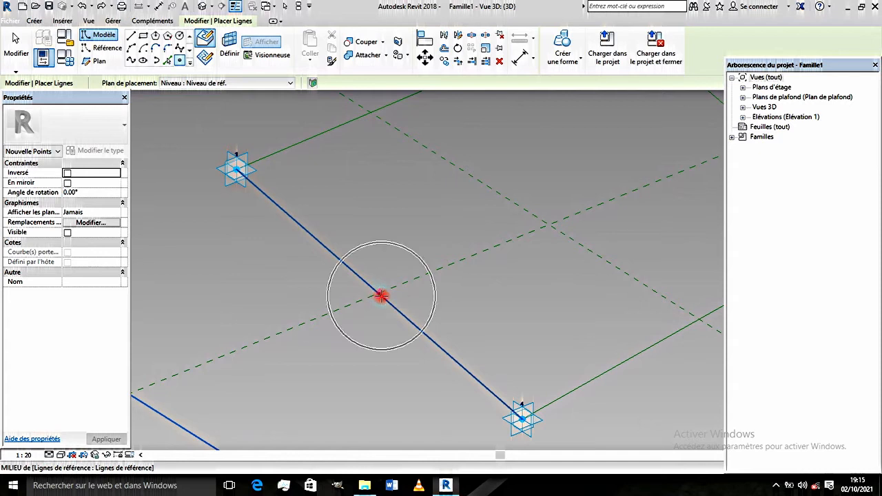
left_click(382, 296)
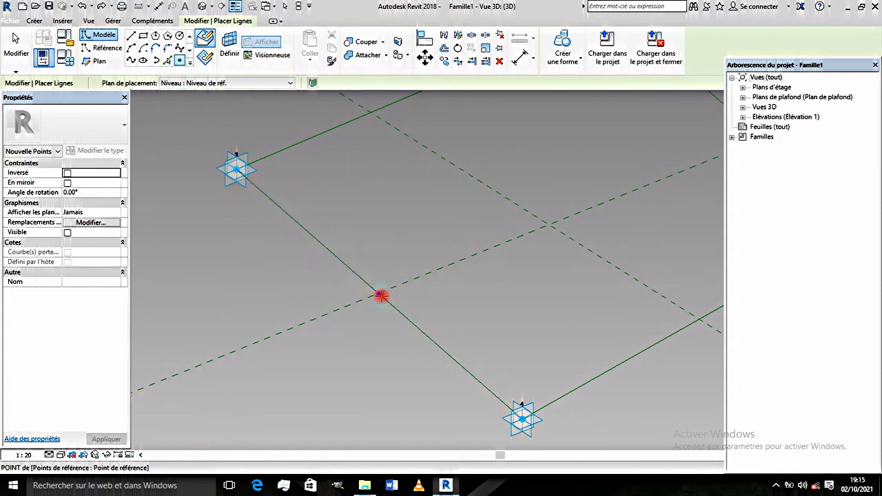
scroll(381, 295, "up", 2)
key("Escape")
key("Escape")
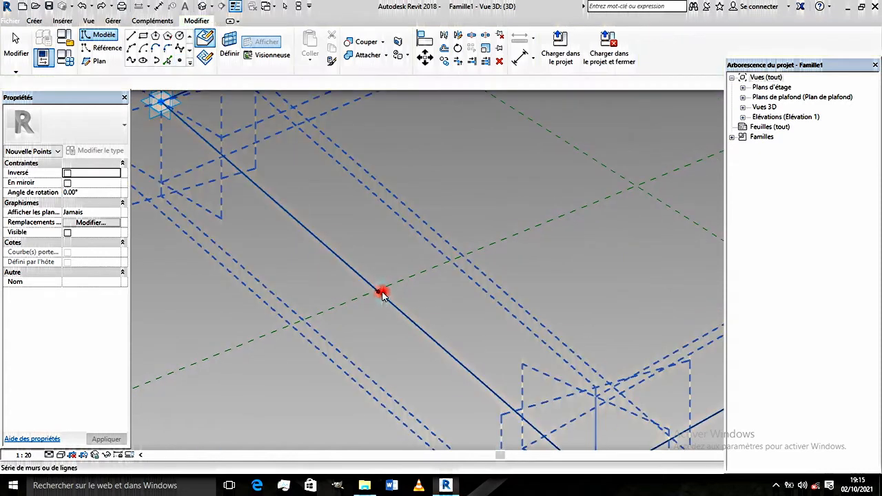
scroll(381, 297, "down", 2)
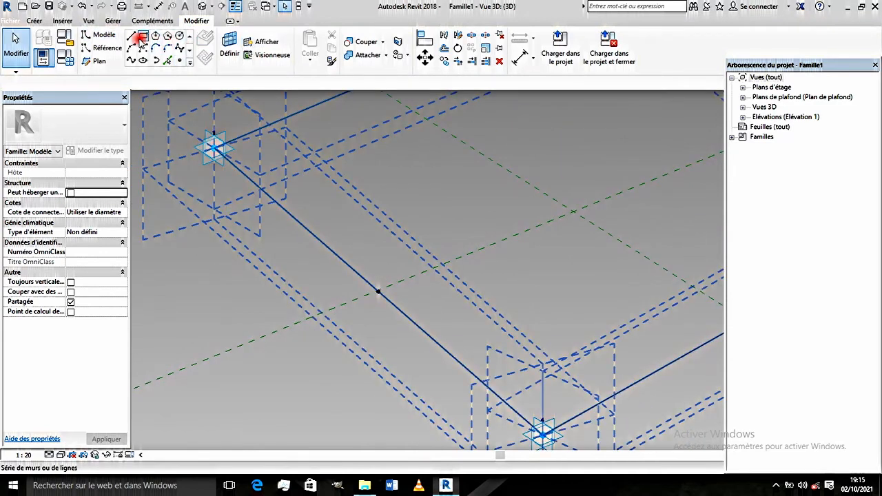
left_click(180, 37)
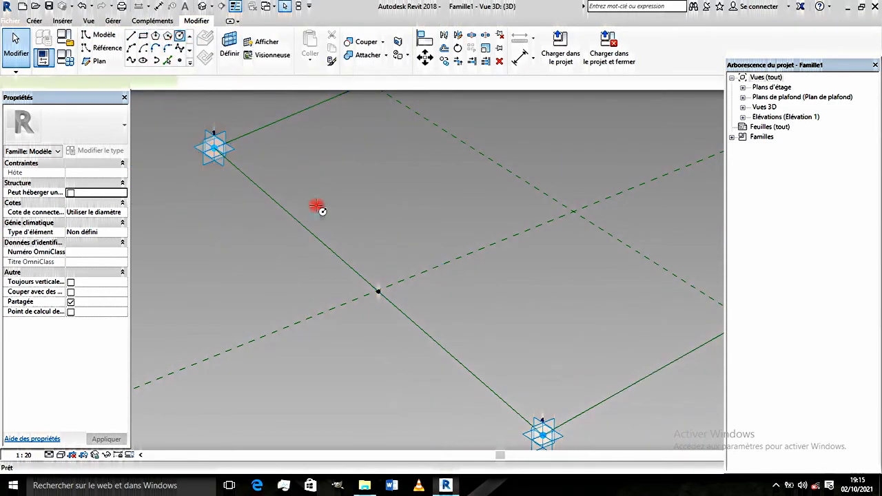
left_click(380, 292)
key("Escape")
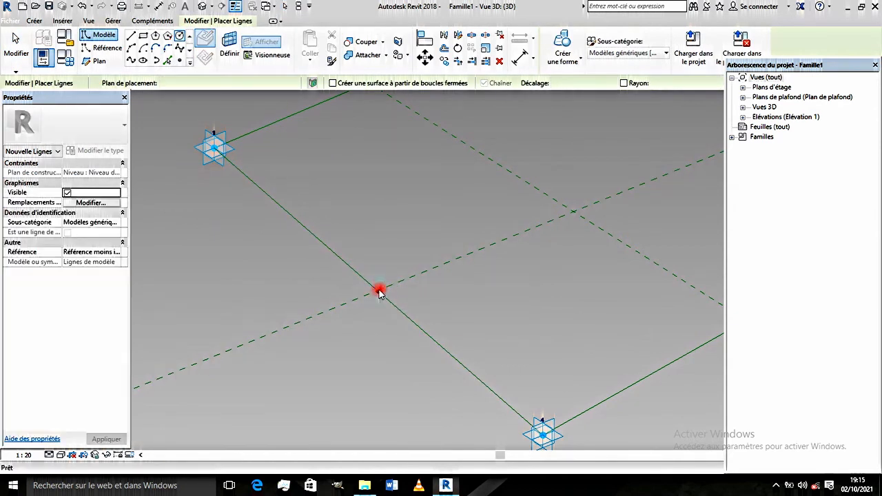
key("Escape")
- Draw a model-line circle with a radius of about 430 centred on the midpoint reference point, on that point's work plane
left_click(380, 292)
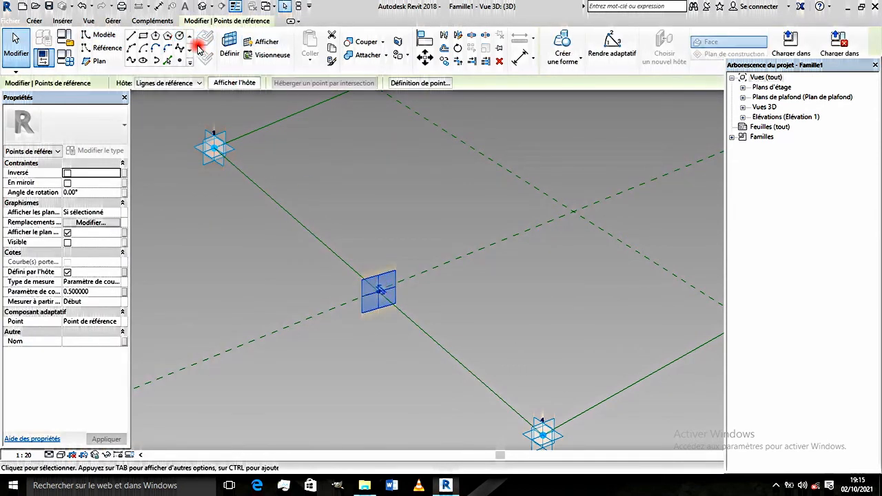
left_click(181, 40)
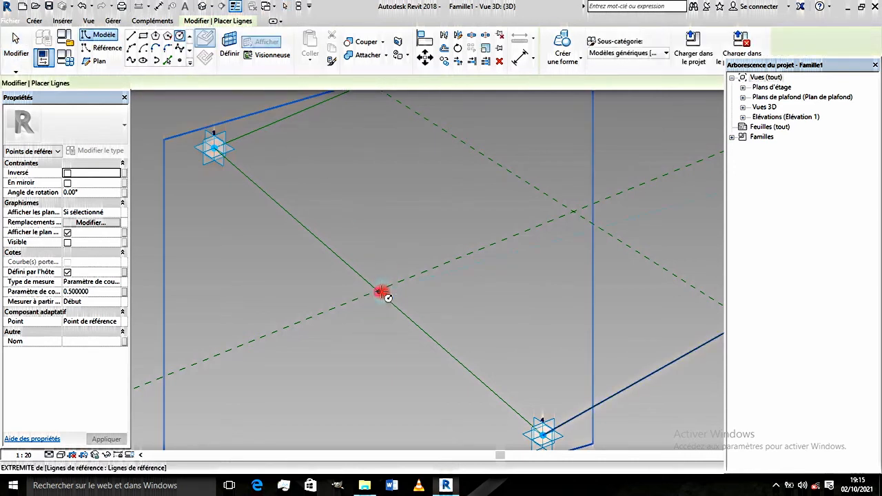
left_click(380, 291)
left_click(384, 277)
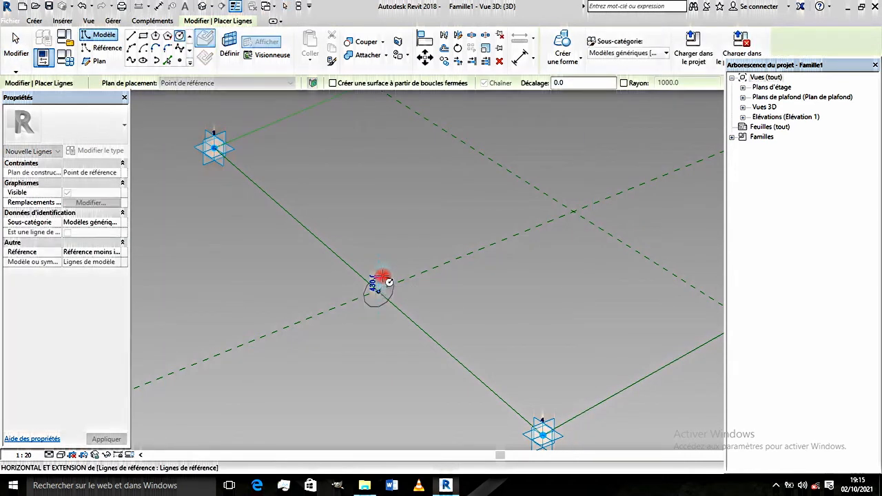
key("Escape")
key("Escape")
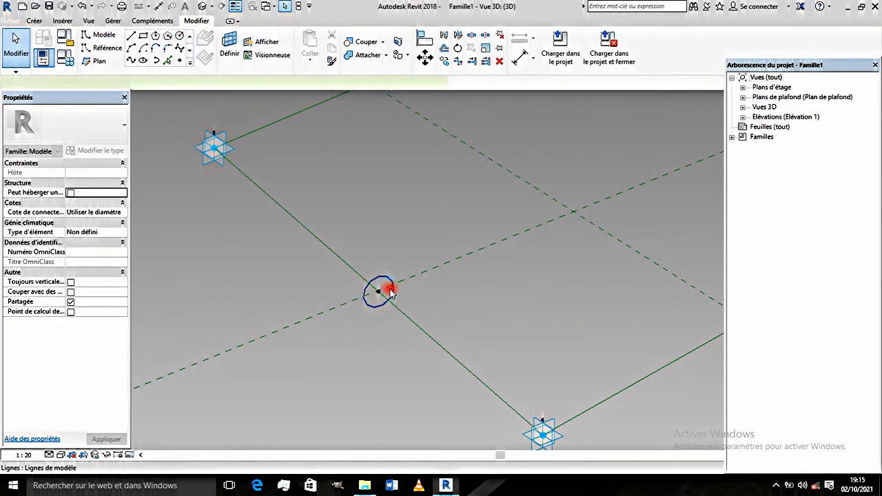
- Set the circle's radius to 300 and make its temporary radius dimension permanent
scroll(386, 288, "up", 2)
left_click(375, 279)
left_click(374, 279)
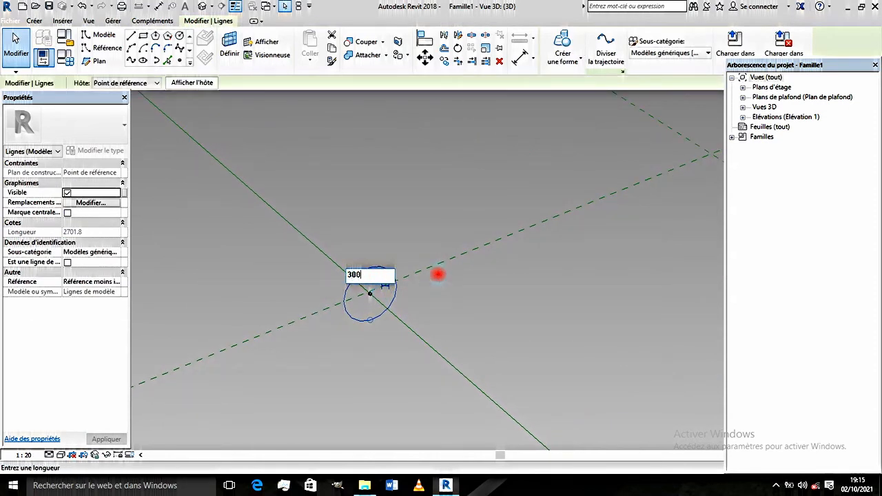
key("Return")
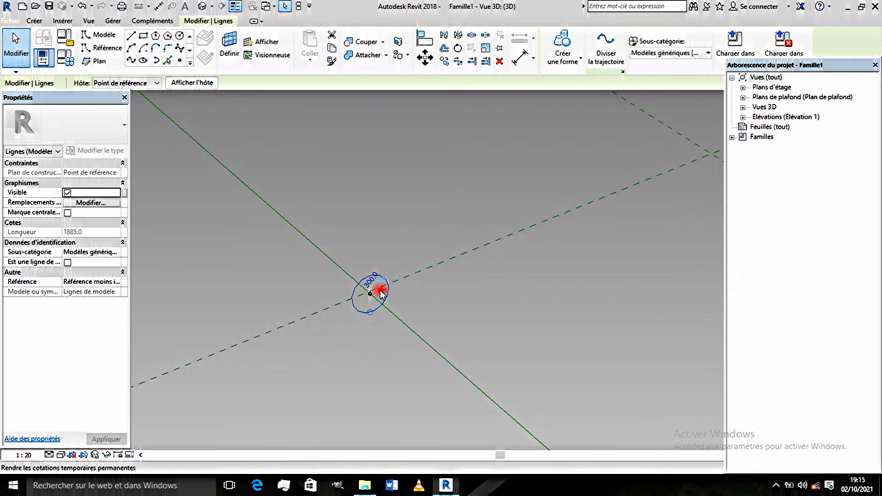
left_click(379, 289)
type("800")
key("Return")
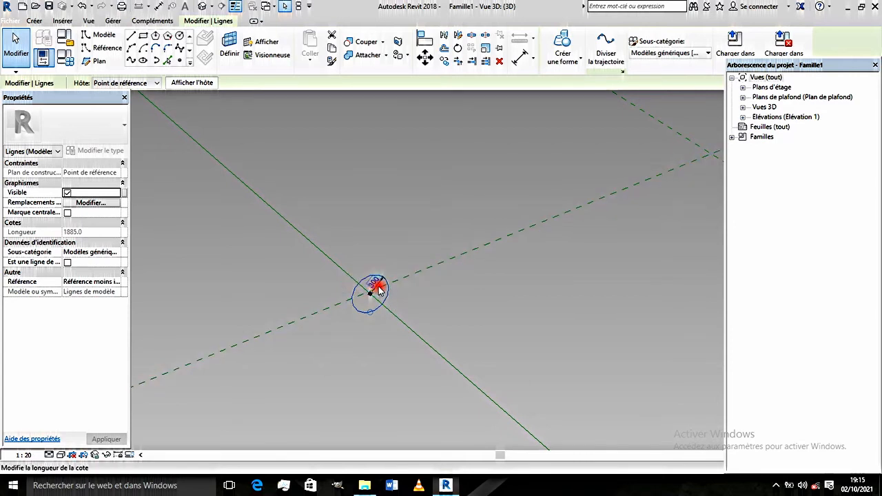
- Label the circle's radius dimension with a new family type parameter named Rayon, grouped under Cotes
scroll(380, 290, "up", 2)
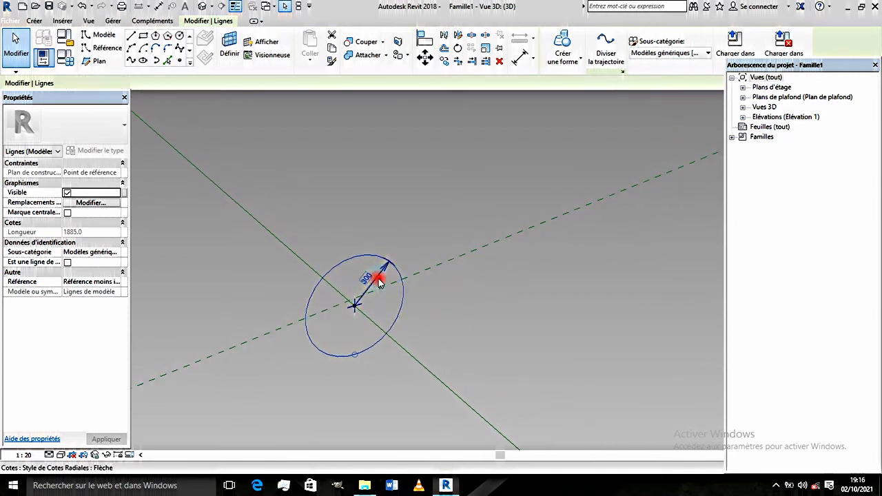
left_click(374, 280)
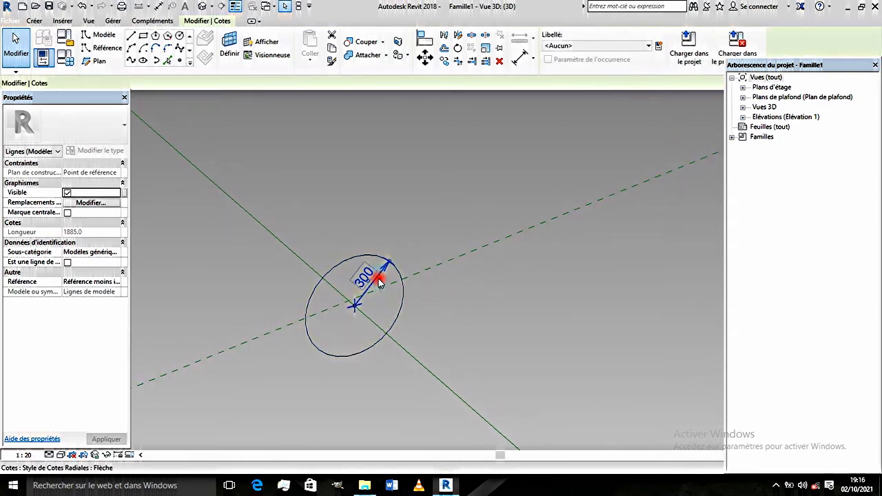
left_click(659, 46)
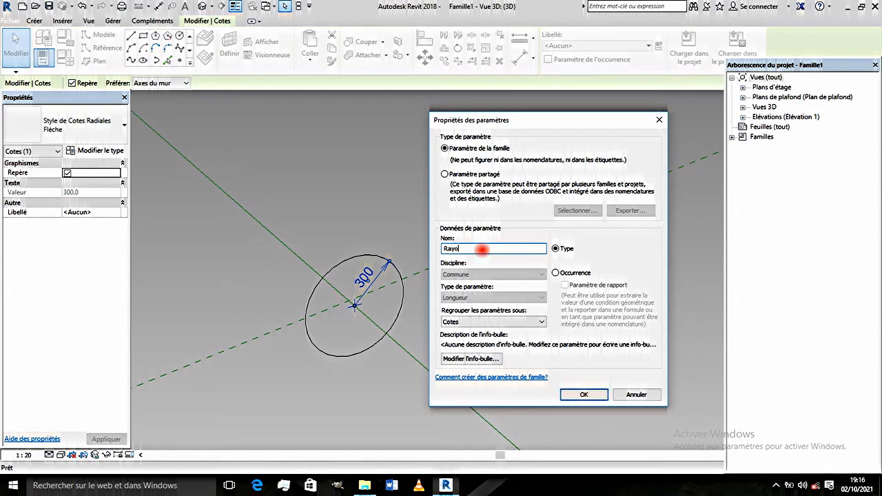
left_click(581, 395)
- Create a solid form from the circle profile and the closed chain of four reference lines
scroll(399, 321, "down", 5)
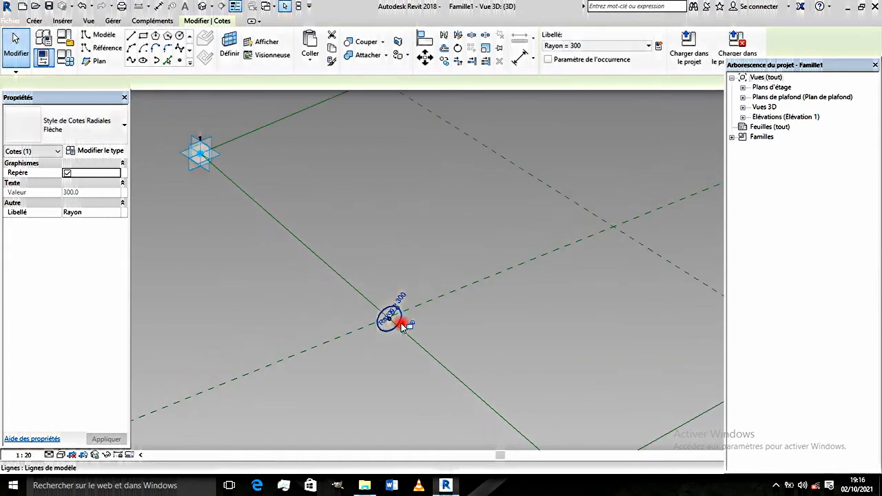
scroll(393, 324, "up", 5)
scroll(388, 330, "down", 5)
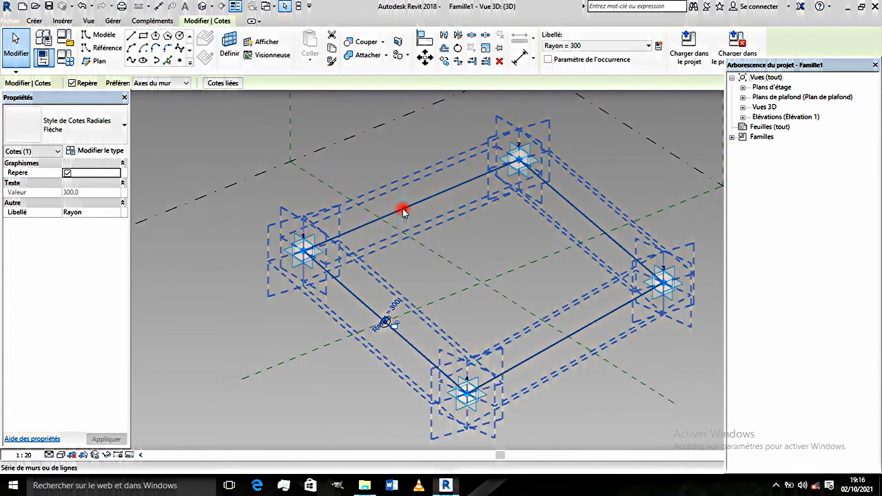
left_click(404, 207)
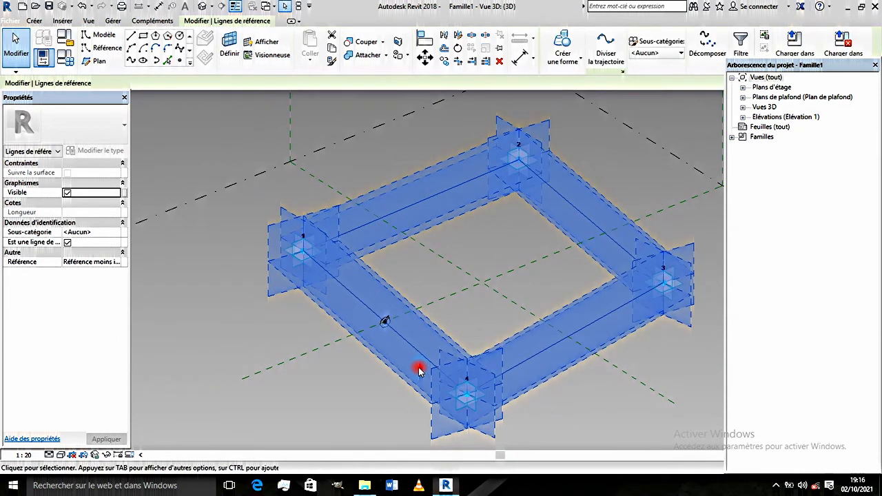
scroll(370, 310, "up", 5)
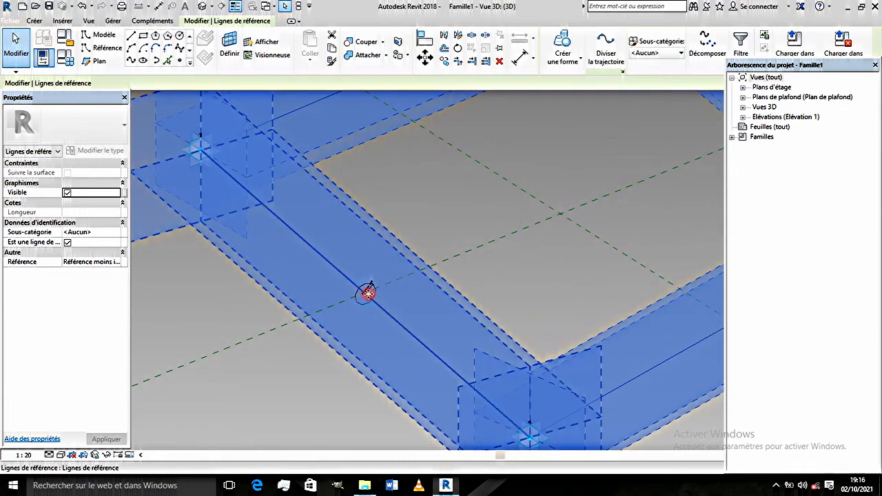
left_click(366, 289, "ctrl")
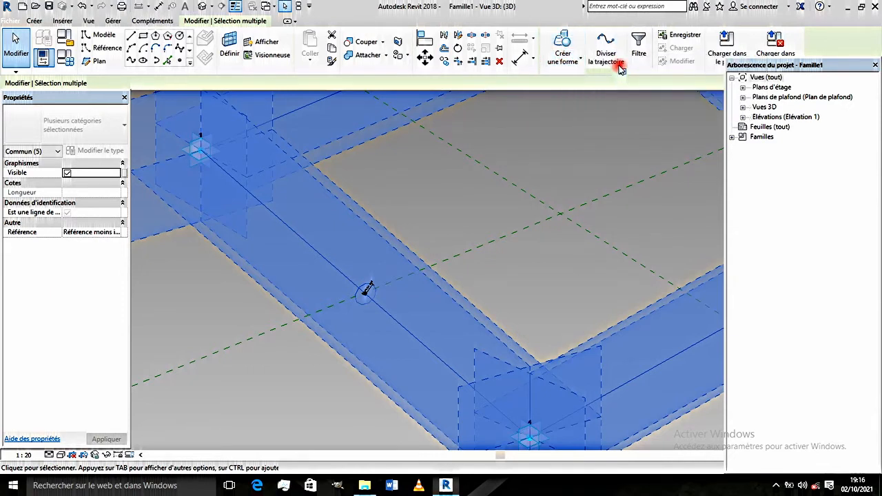
left_click(563, 40)
scroll(419, 251, "down", 5)
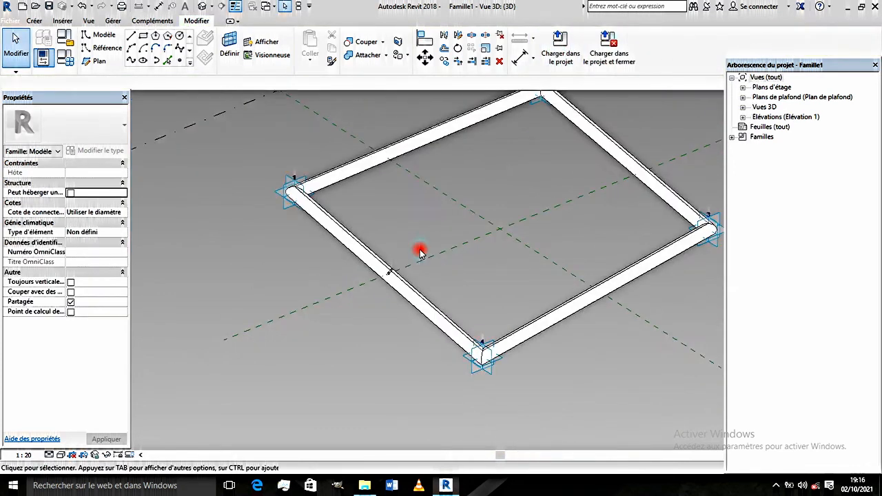
- Examine the tubular frame form running through the four adaptive points in the 3D view
middle_click_drag(420, 252, 403, 275)
scroll(430, 211, "up", 3)
scroll(404, 214, "down", 4)
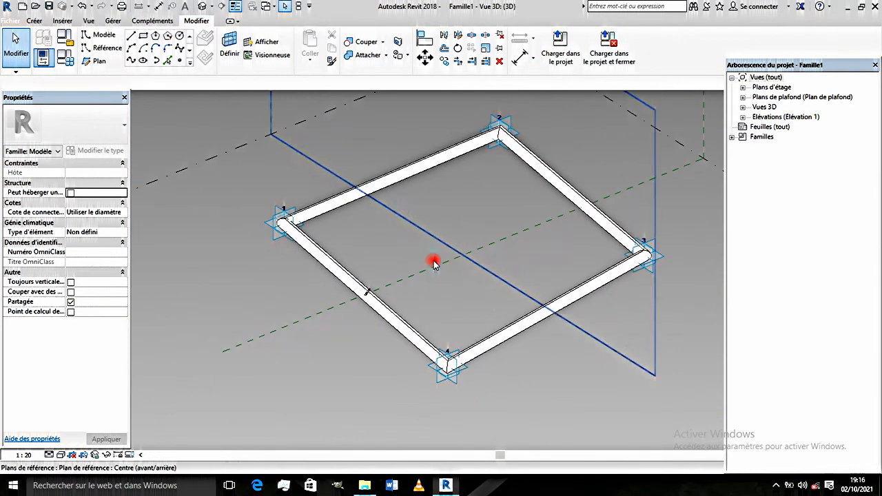
scroll(437, 258, "up", 2)
middle_click_drag(522, 324, 484, 321)
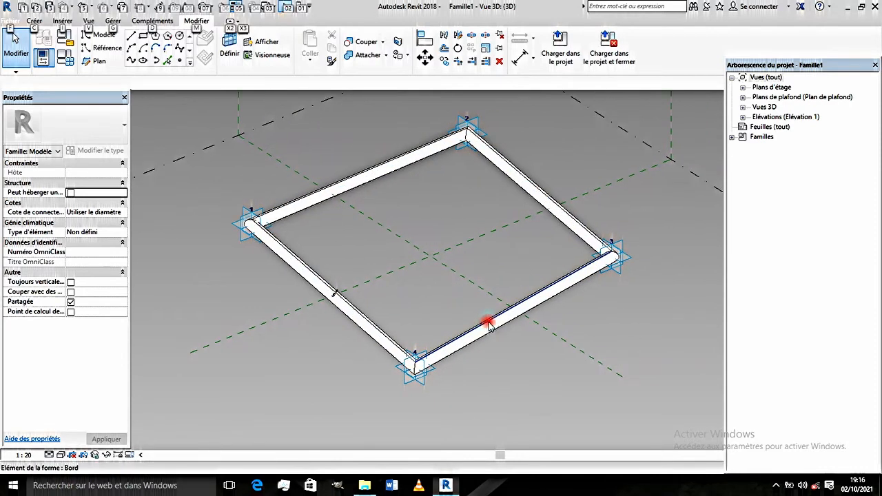
key("alt")
key("Escape")
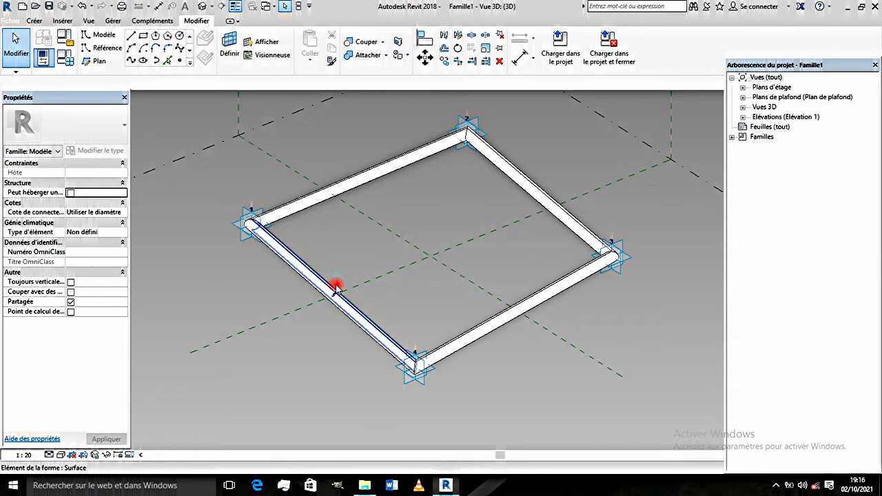
scroll(335, 288, "up", 2)
middle_click_drag(336, 213, 341, 231)
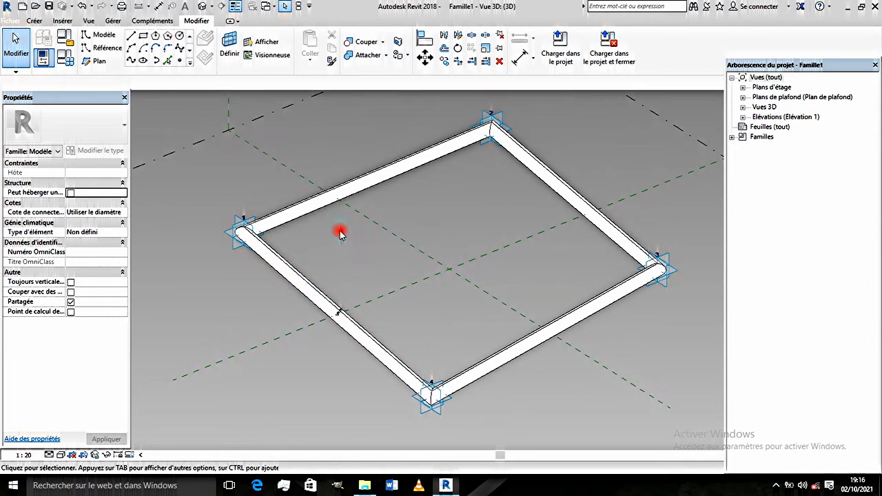
scroll(328, 231, "up", 2)
scroll(328, 231, "down", 2)
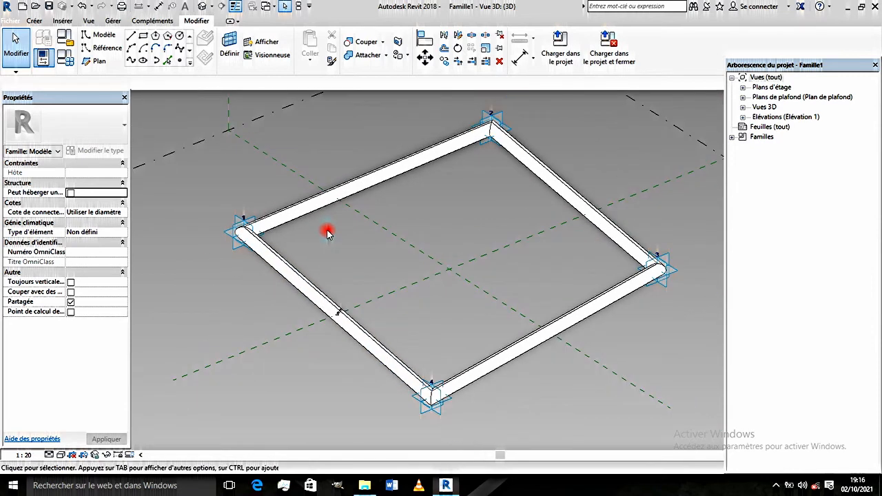
- Select the entire tubular frame form and hide it temporarily in the 3D view
scroll(328, 232, "down", 2)
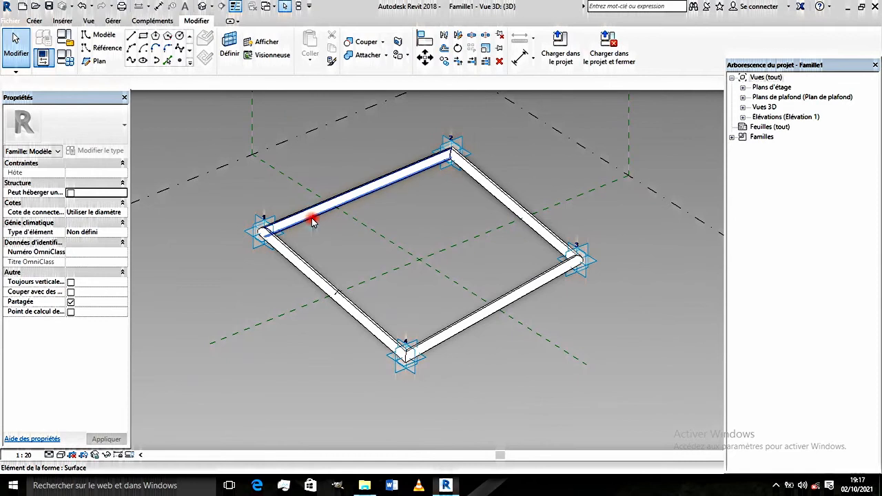
key("Tab")
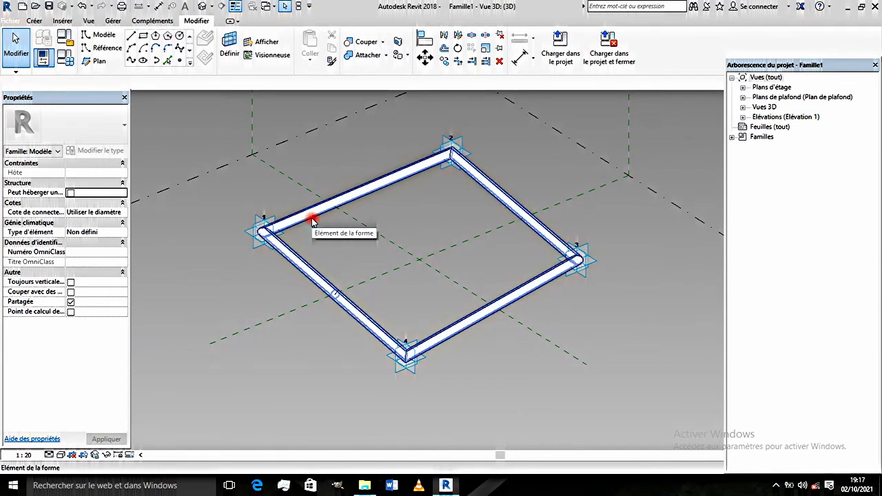
left_click(312, 219)
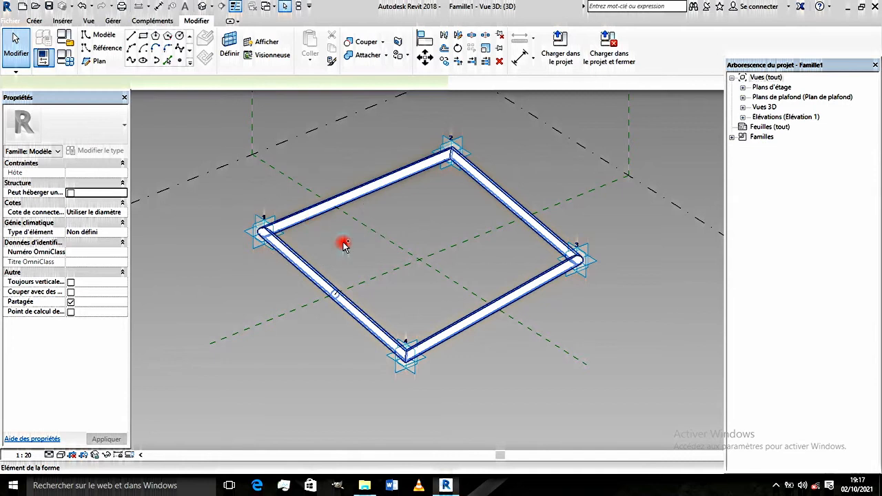
left_click(105, 456)
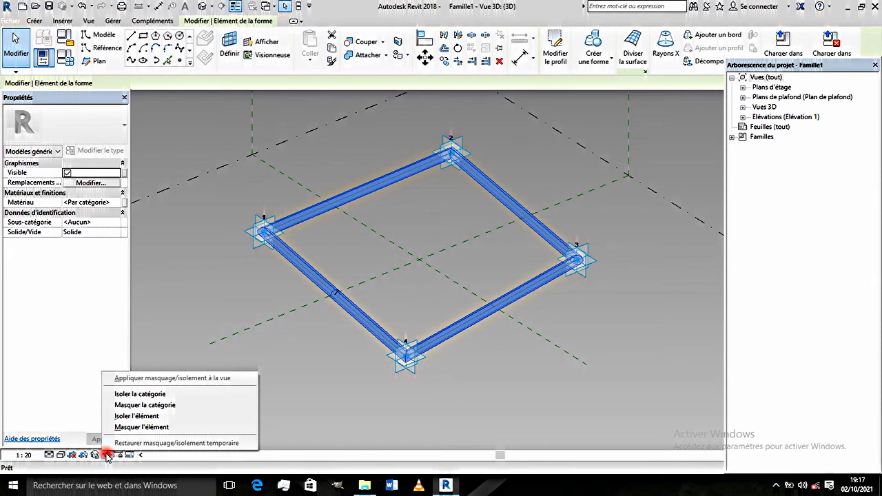
left_click(129, 428)
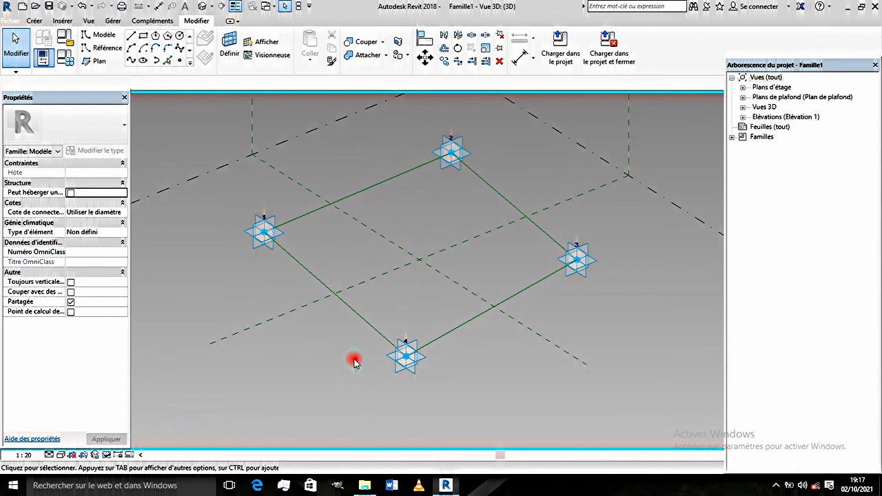
- Create a flat surface form from the closed chain of four reference lines, choosing the planar option instead of the extruded solid
left_click(357, 317)
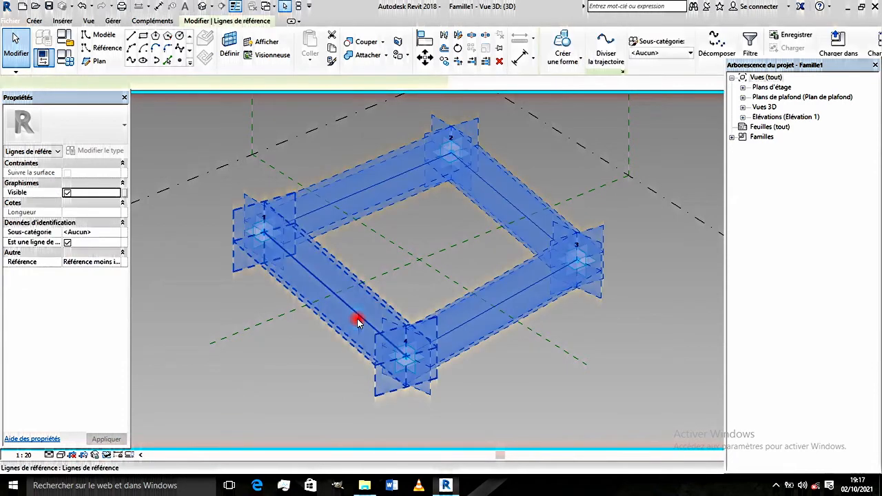
left_click(573, 55)
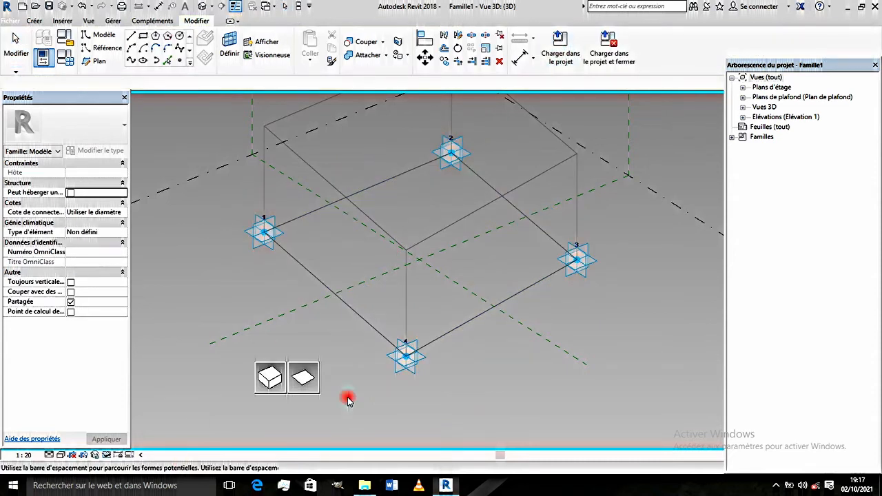
left_click(269, 392)
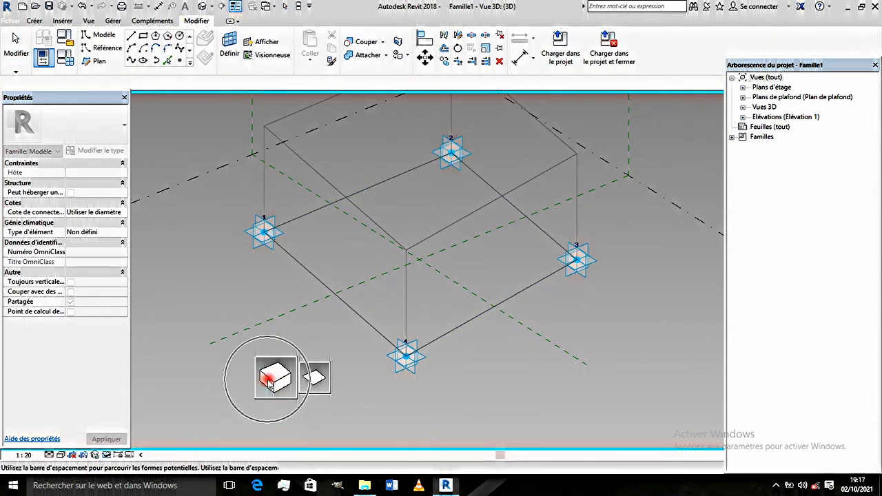
left_click(311, 379)
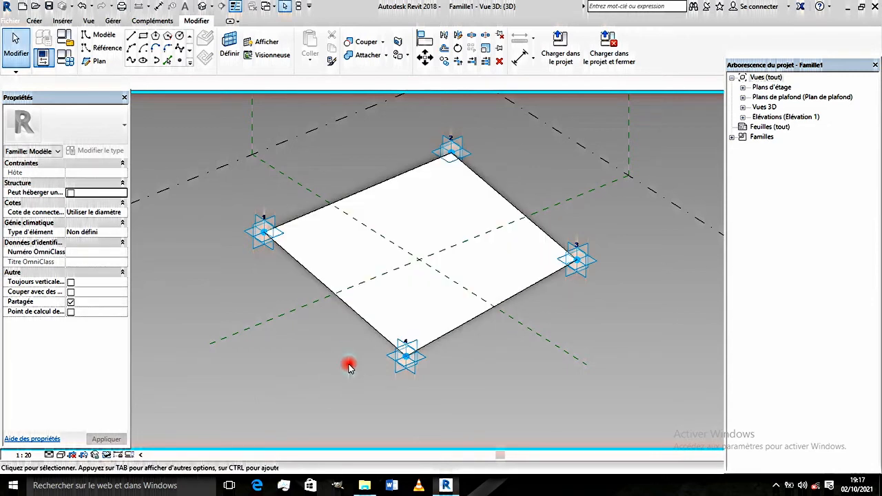
- Restore the temporarily hidden tubular frame and examine it around the new surface panel
left_click(106, 455)
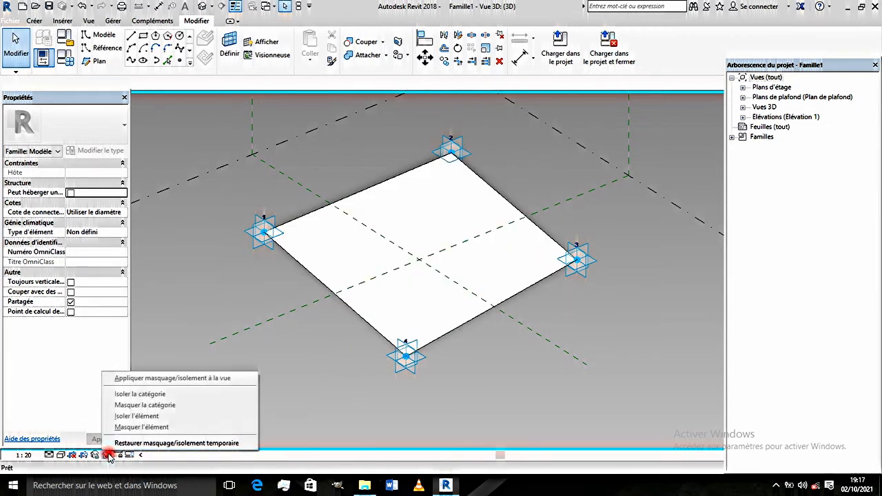
left_click(148, 443)
scroll(393, 372, "down", 2)
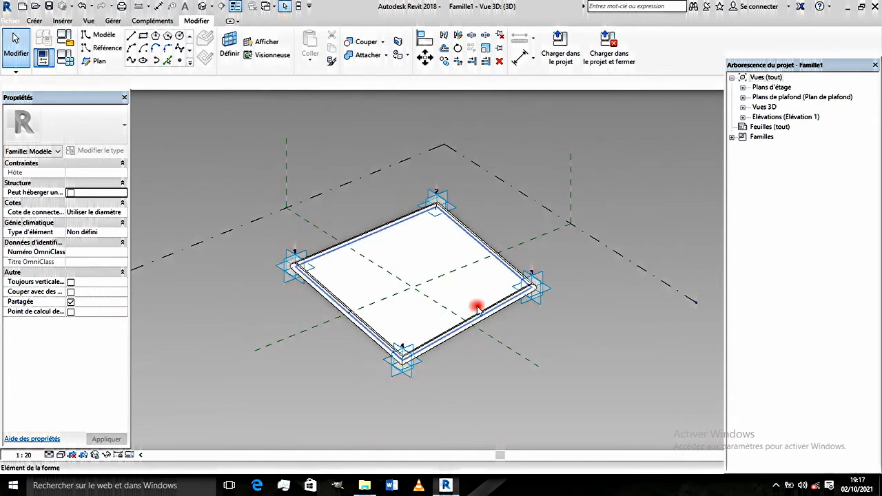
scroll(478, 310, "up", 1)
middle_click_drag(471, 314, 500, 318, "shift")
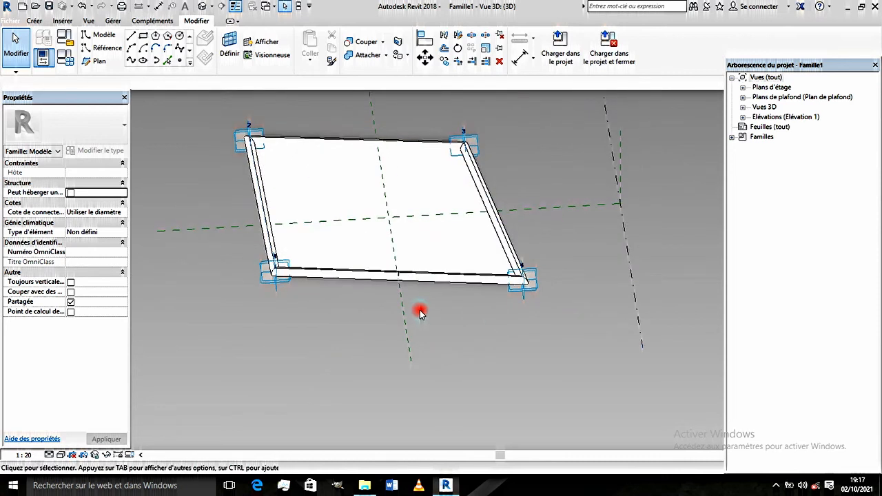
middle_click_drag(400, 268, 305, 266, "shift")
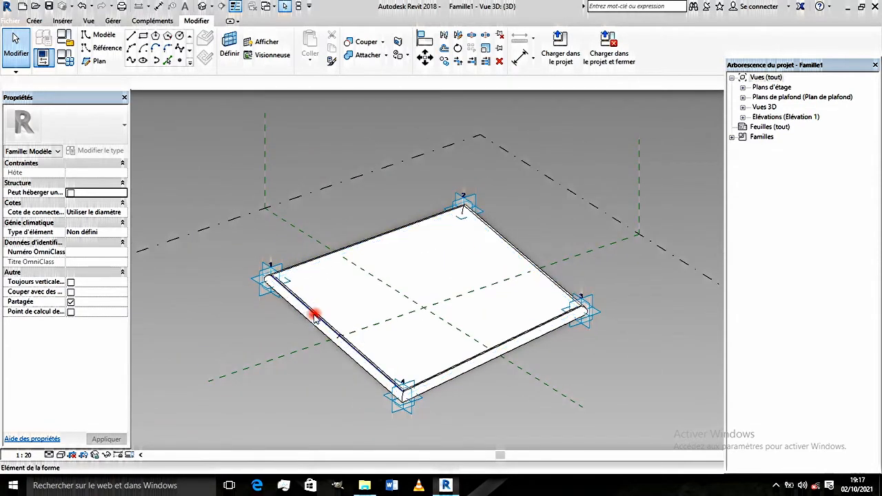
middle_click_drag(315, 307, 349, 283, "shift")
scroll(348, 283, "up", 1)
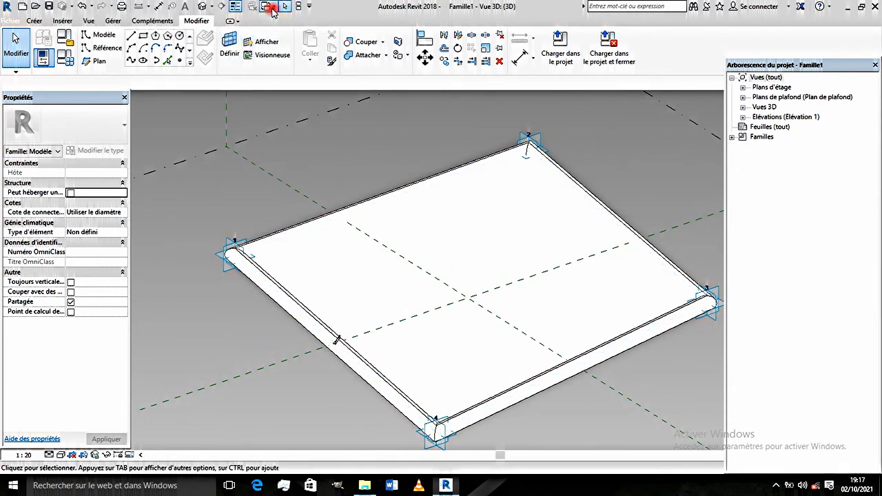
- Switch to Projet1 and open its default 3D view showing the column grid
left_click(270, 6)
left_click(295, 33)
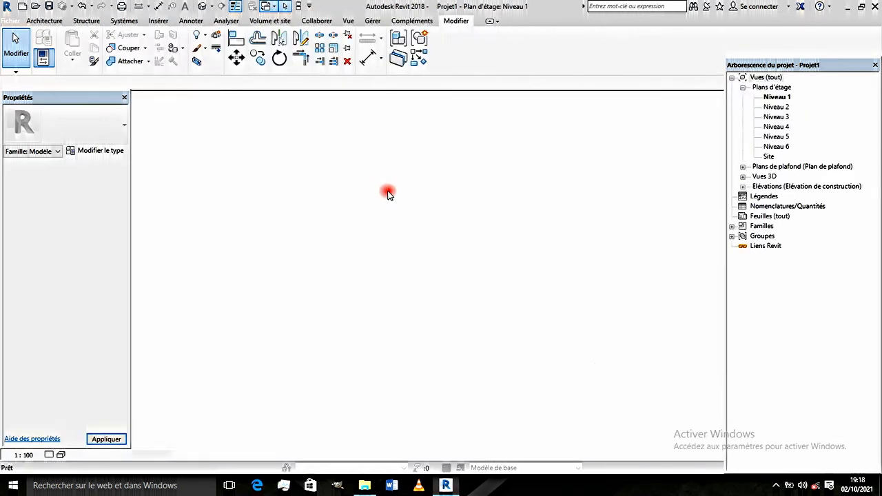
left_click(201, 7)
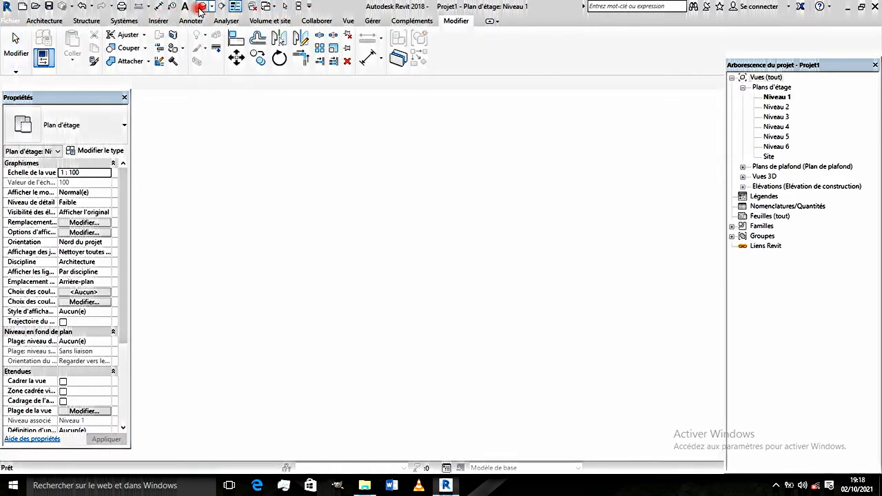
middle_click_drag(390, 296, 357, 359, "shift")
scroll(357, 358, "up", 1)
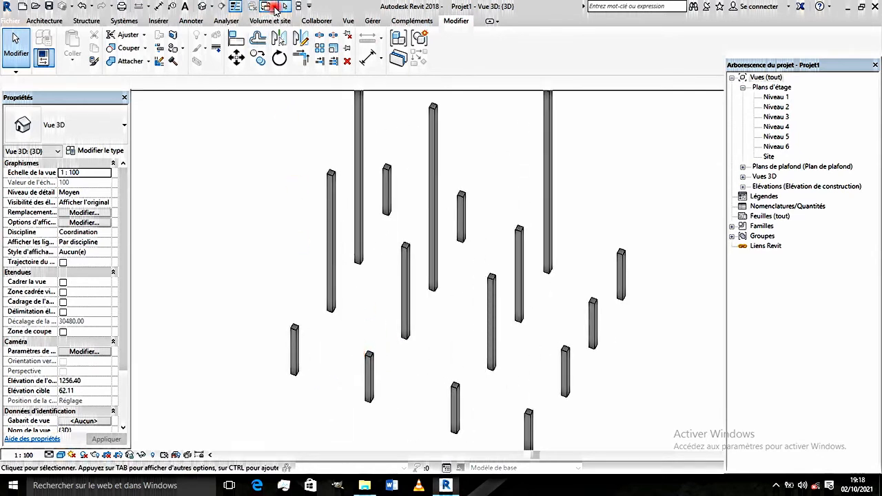
- Return to the Famille1 3D view and load the family into the project
left_click(275, 7)
left_click(302, 34)
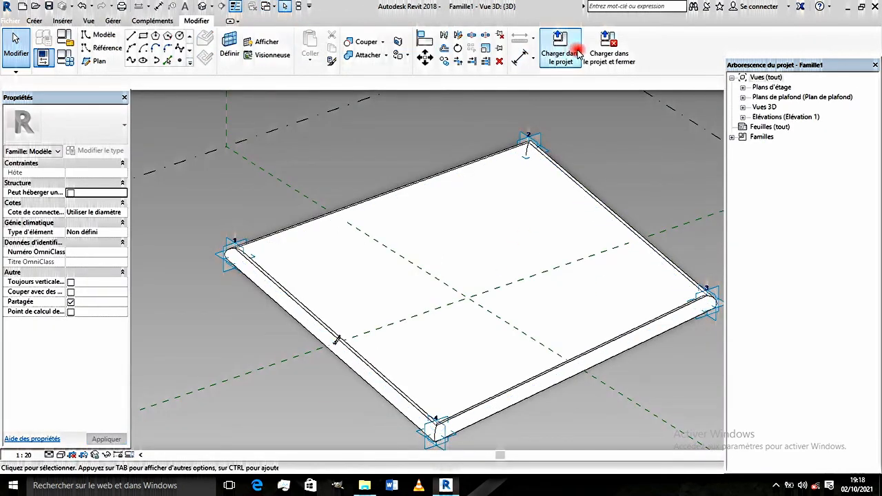
left_click(569, 54)
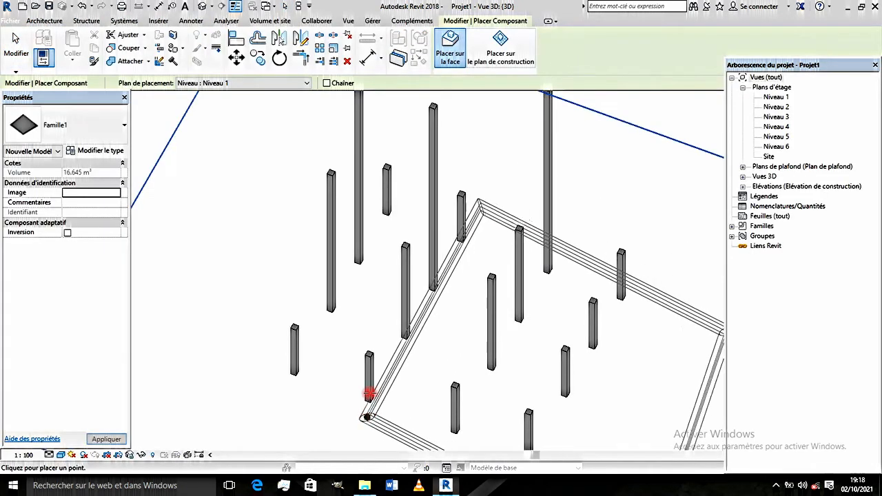
- Place a Famille1 panel in the corner bay of the grid, with its four adaptive points on the tops of the four columns
scroll(323, 307, "down", 2)
left_click(324, 306)
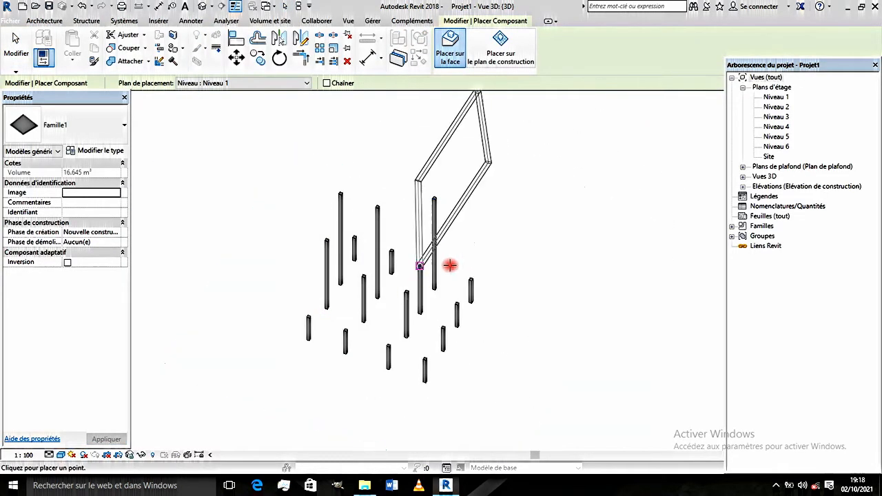
scroll(522, 231, "up", 1)
scroll(482, 232, "up", 1)
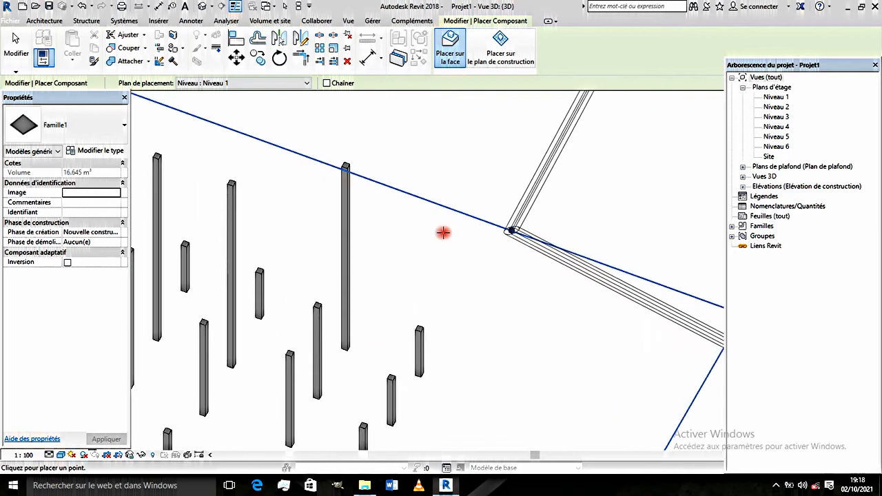
scroll(437, 242, "down", 1)
scroll(386, 256, "down", 1)
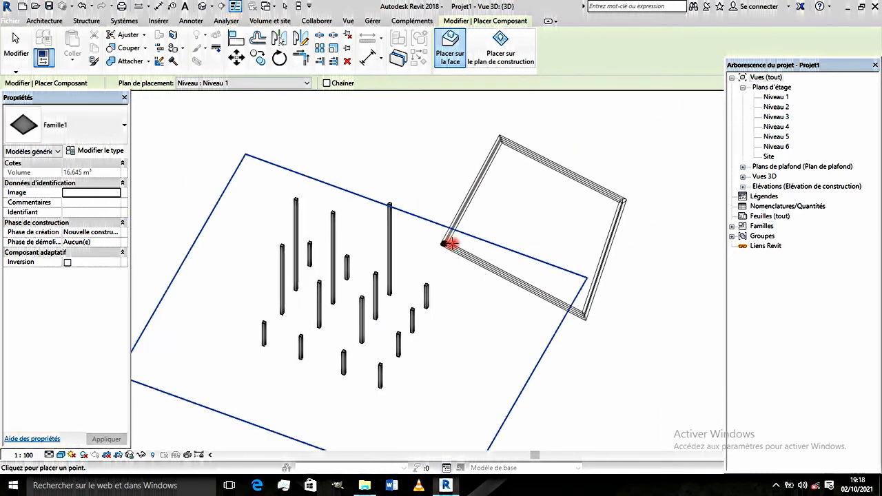
scroll(452, 245, "up", 2)
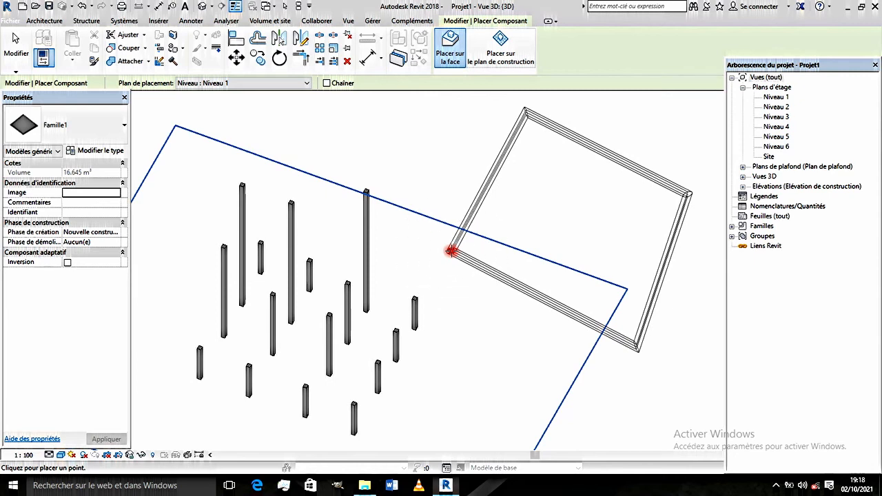
scroll(467, 244, "down", 2)
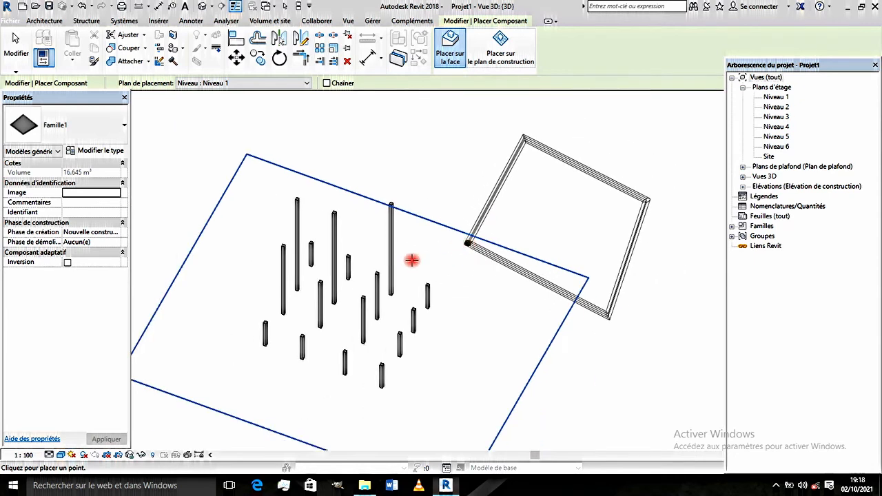
scroll(262, 319, "up", 4)
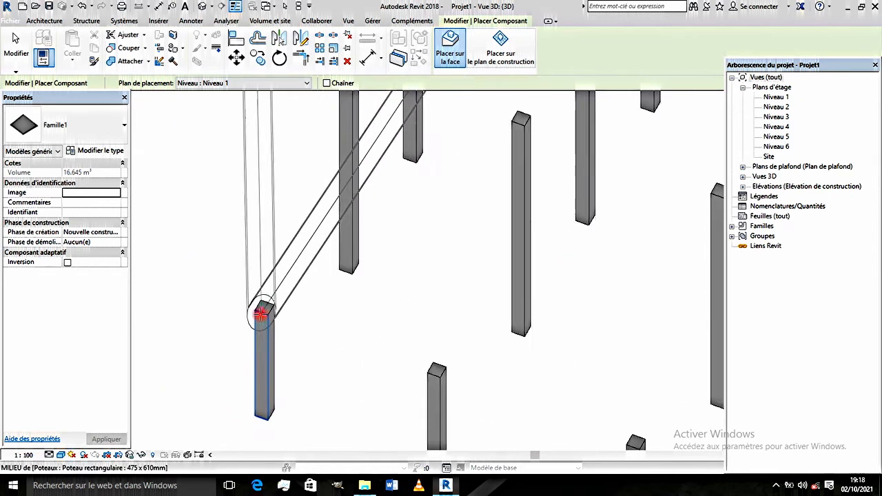
scroll(262, 314, "up", 2)
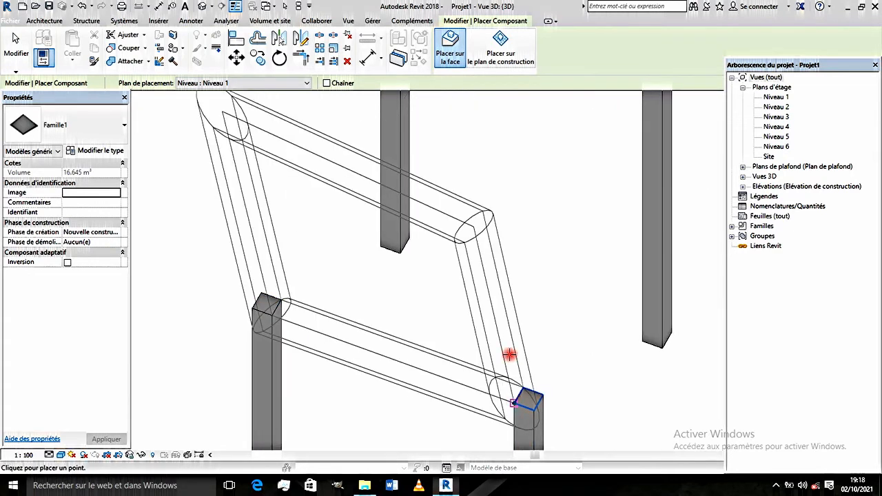
scroll(524, 327, "down", 4)
left_click(572, 207)
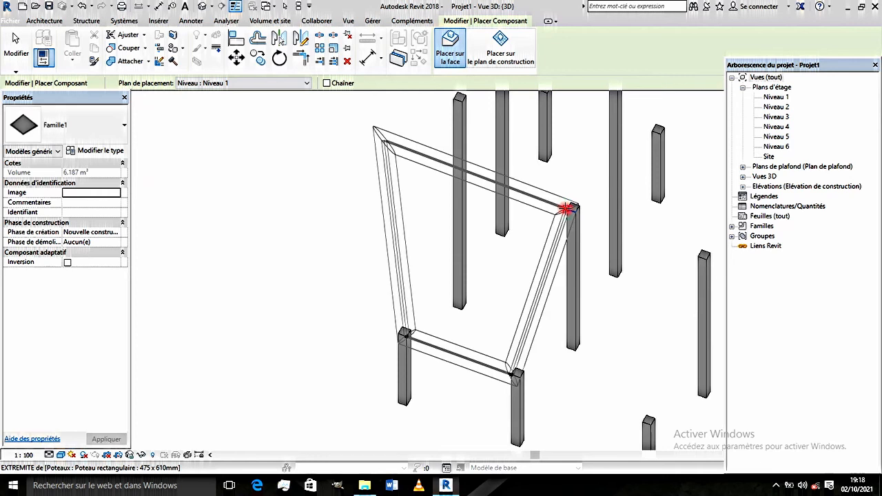
left_click(456, 96)
scroll(365, 293, "down", 5)
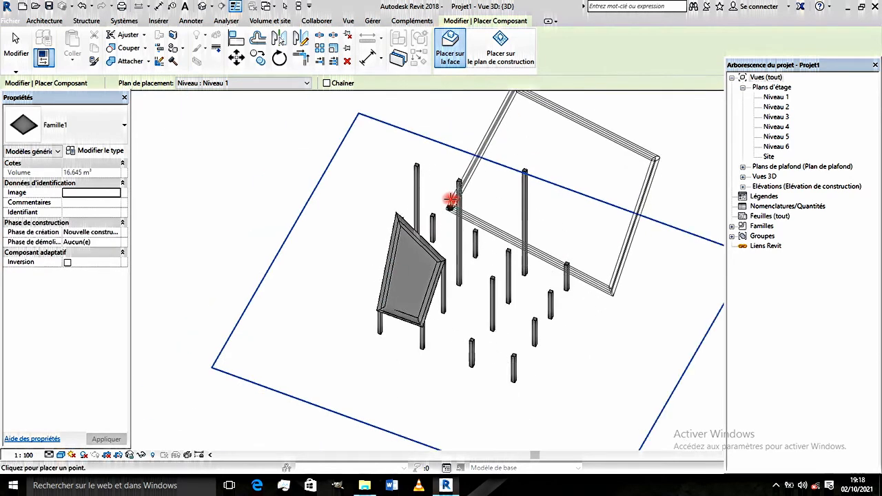
- Place a second Famille1 panel on the adjacent bay's four column tops, sharing the two columns at the first panel's higher edge
scroll(445, 194, "up", 4)
scroll(400, 241, "down", 3)
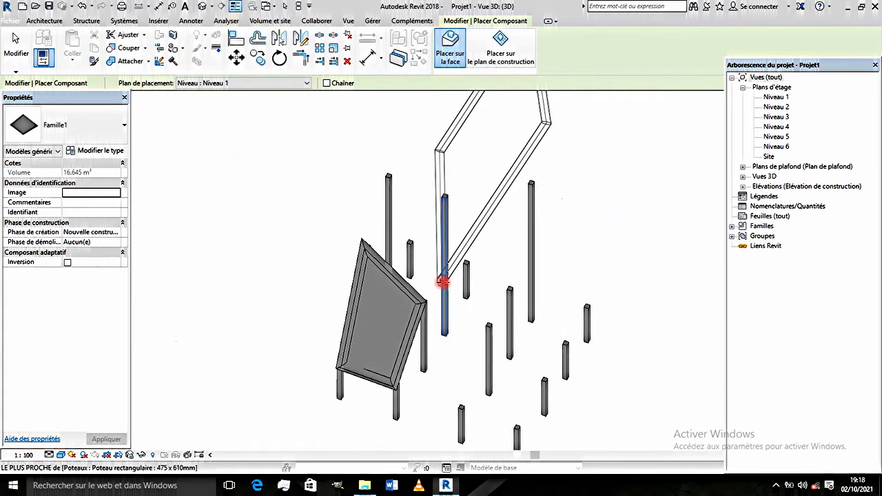
middle_click_drag(441, 282, 454, 238)
key("alt")
scroll(449, 241, "up", 2)
scroll(339, 414, "up", 2)
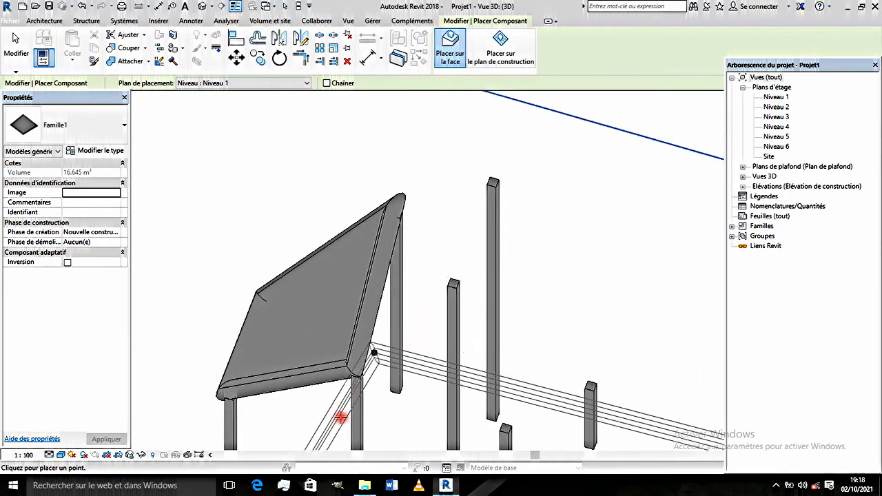
left_click(360, 377)
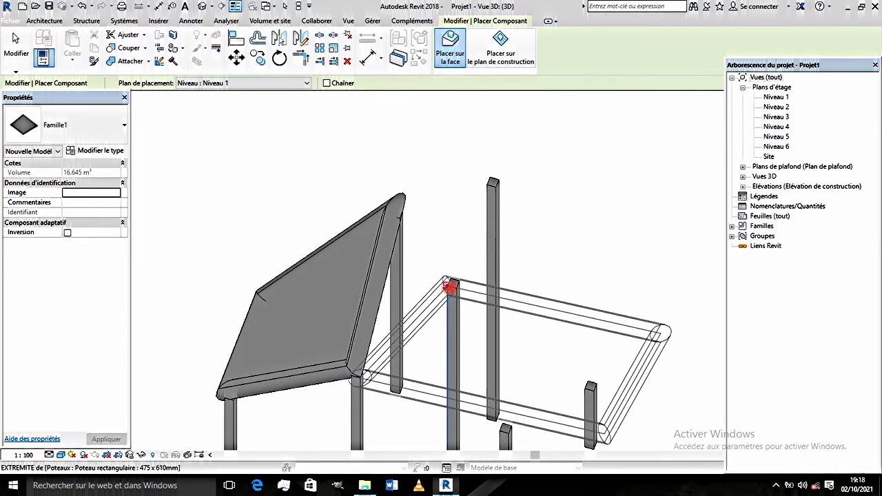
left_click(488, 185)
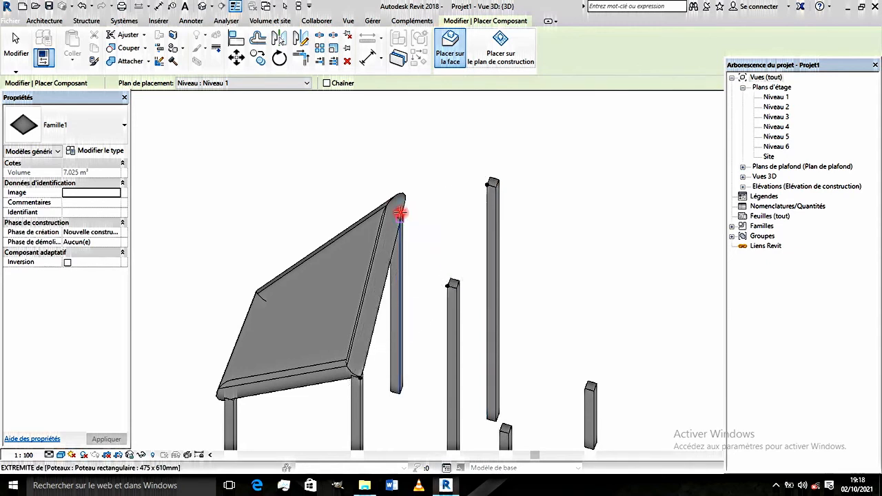
left_click(398, 221)
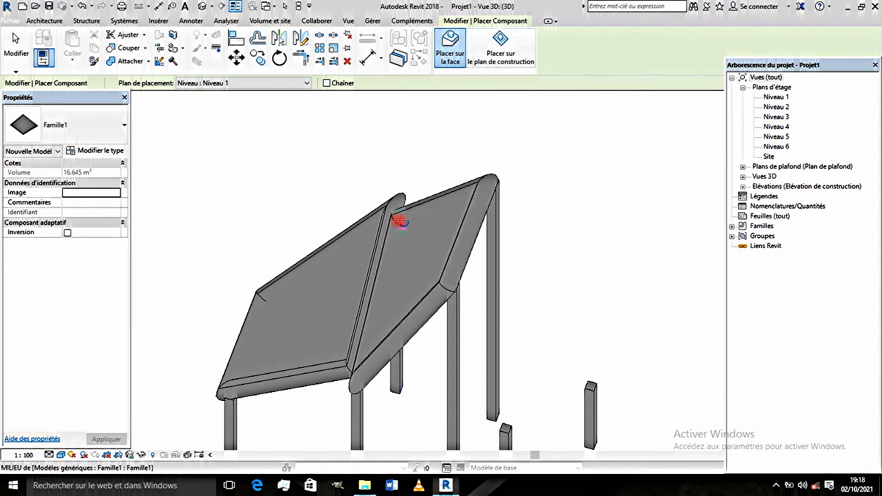
- Place a third Famille1 panel on the column tops of the bay beside the first panel, sharing two of its columns
scroll(399, 221, "down", 3)
middle_click_drag(398, 307, 504, 265, "shift")
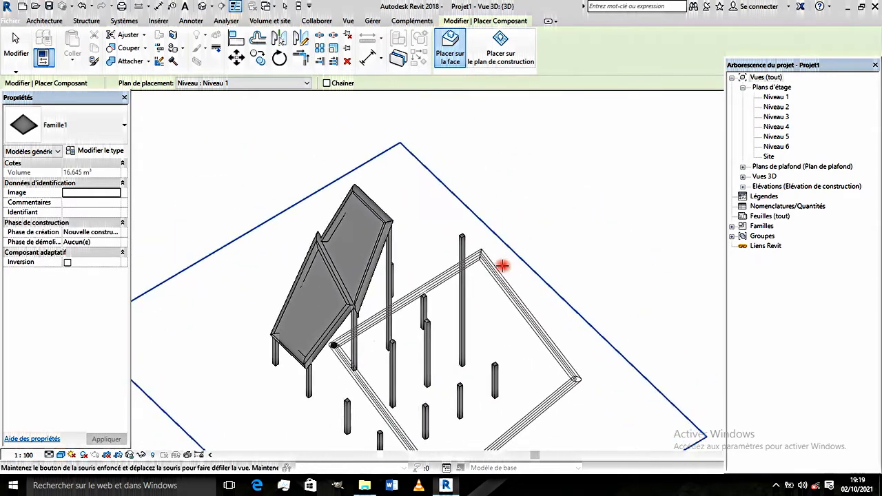
scroll(345, 407, "up", 4)
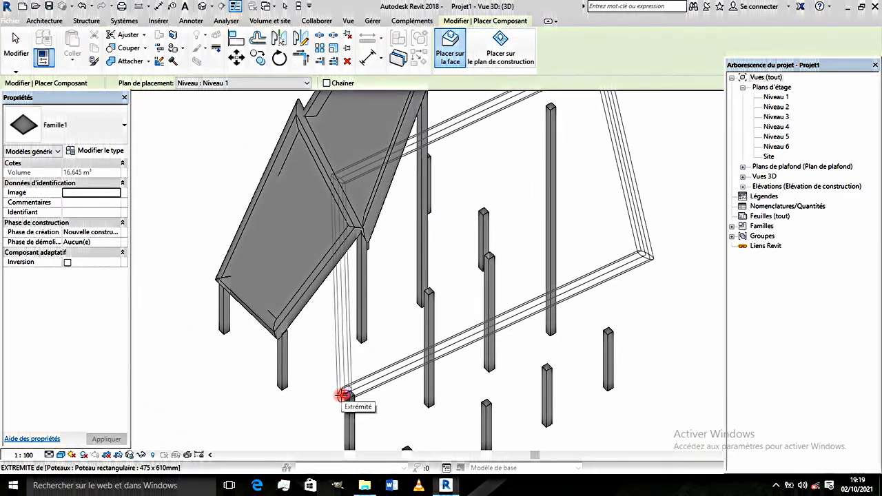
left_click(346, 393)
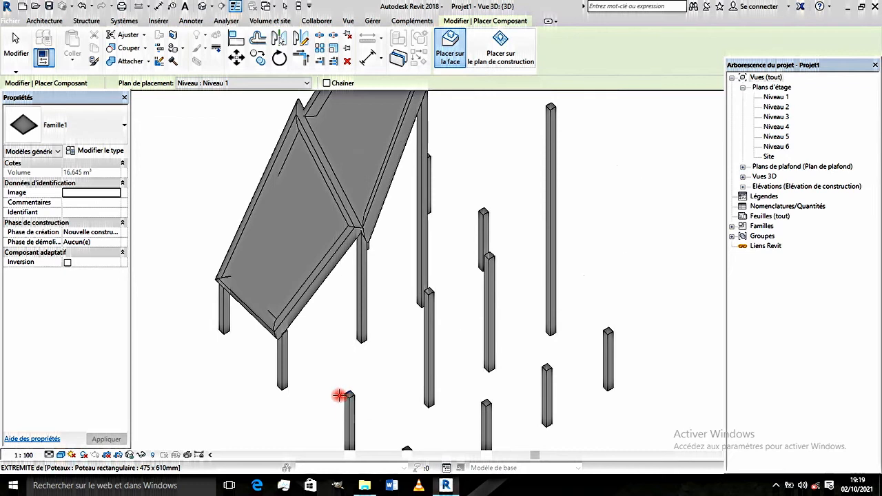
left_click(281, 334)
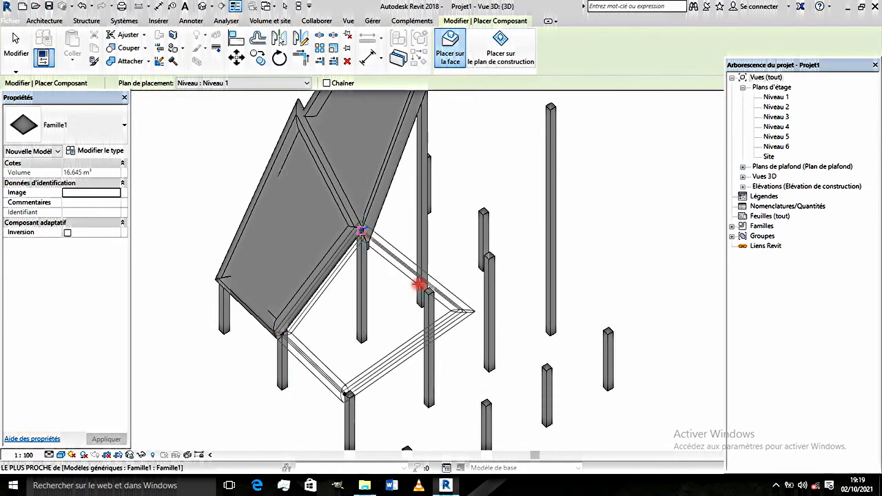
left_click(423, 295)
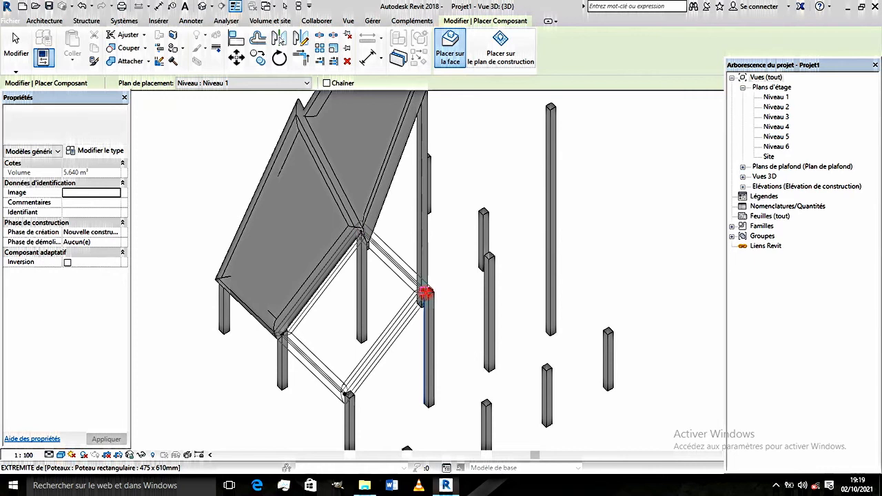
scroll(426, 293, "down", 3)
- Place a fourth Famille1 panel on the column tops of the remaining bay, completing the two-by-two block of panels
scroll(426, 293, "up", 2)
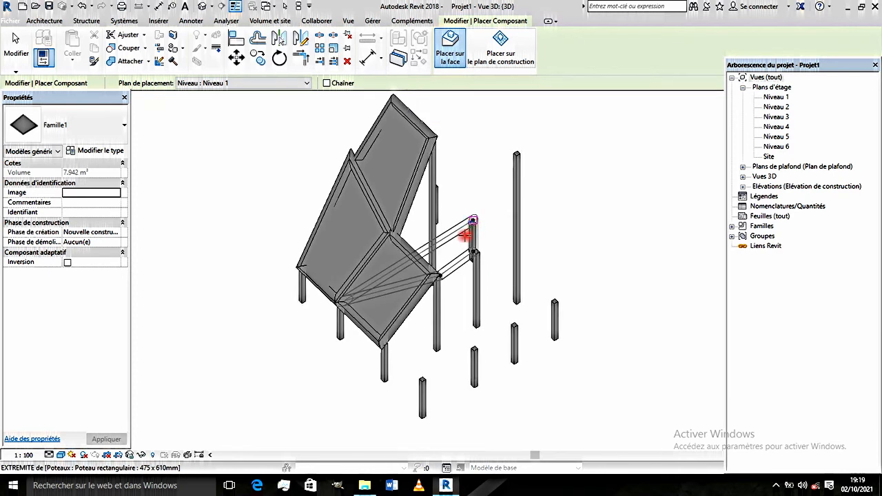
middle_click_drag(467, 246, 406, 284, "shift")
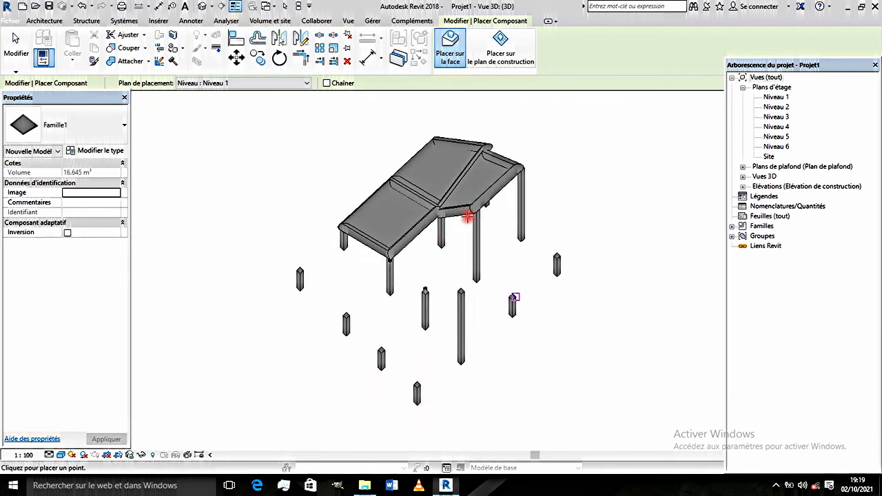
scroll(468, 217, "up", 2)
left_click(482, 216)
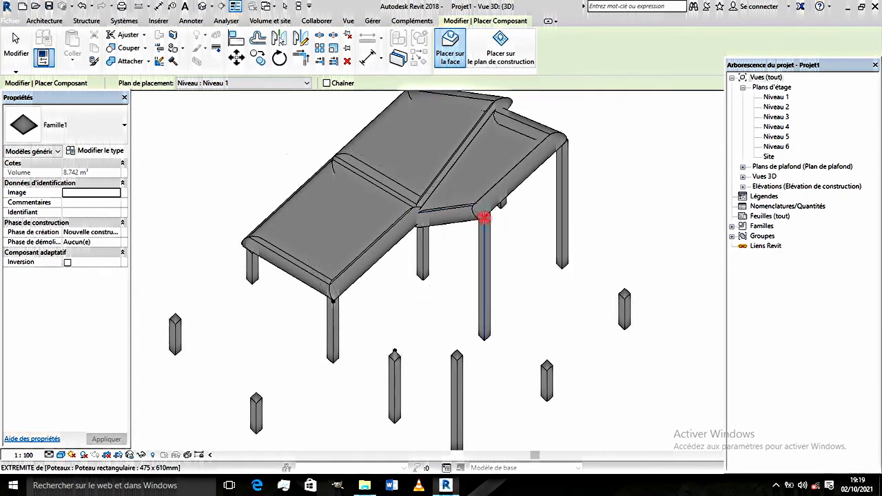
left_click(421, 222)
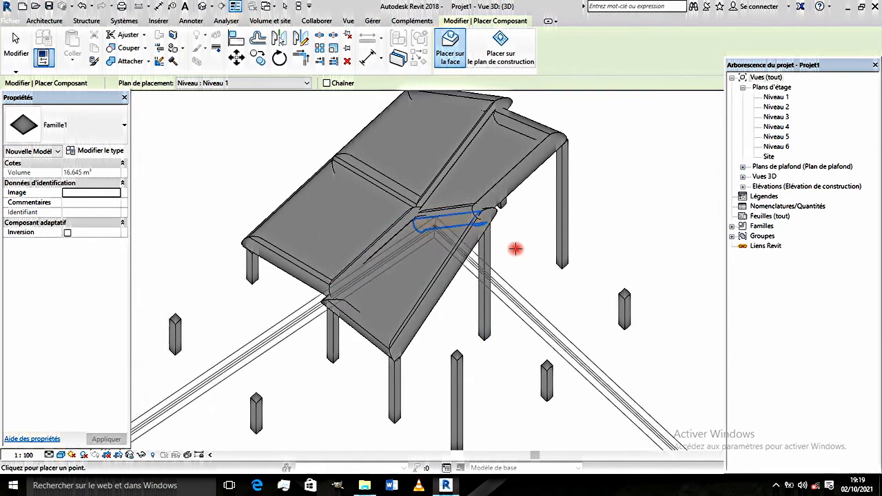
scroll(472, 269, "down", 3)
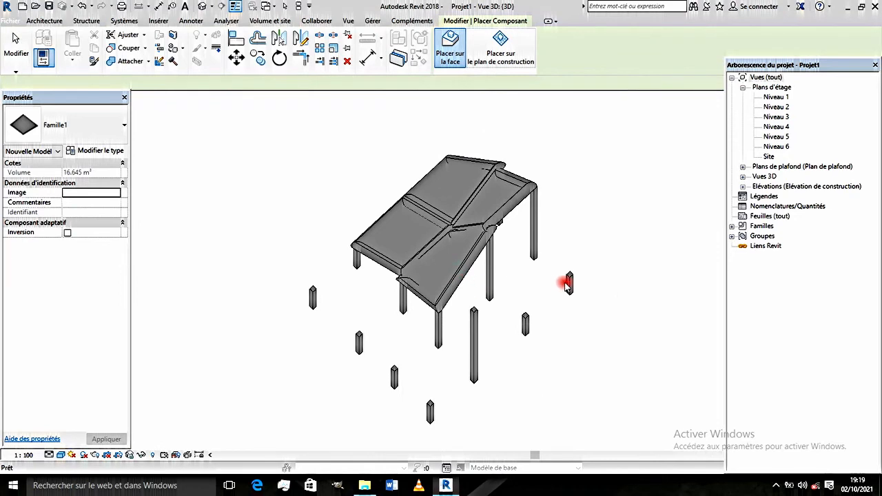
key("Escape")
- Set the Rayon type parameter of the Famille1 panels to 10.00
middle_click_drag(518, 308, 555, 284, "shift")
middle_click_drag(295, 344, 413, 370, "shift")
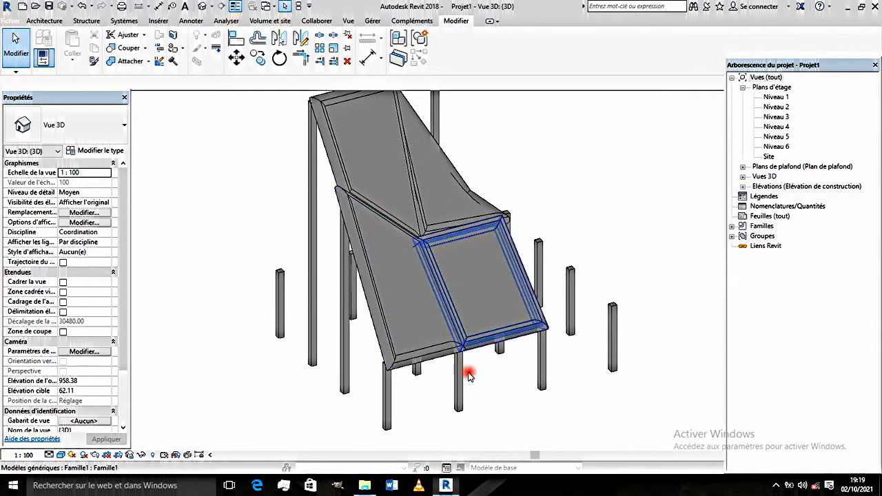
middle_click_drag(451, 393, 429, 366, "shift")
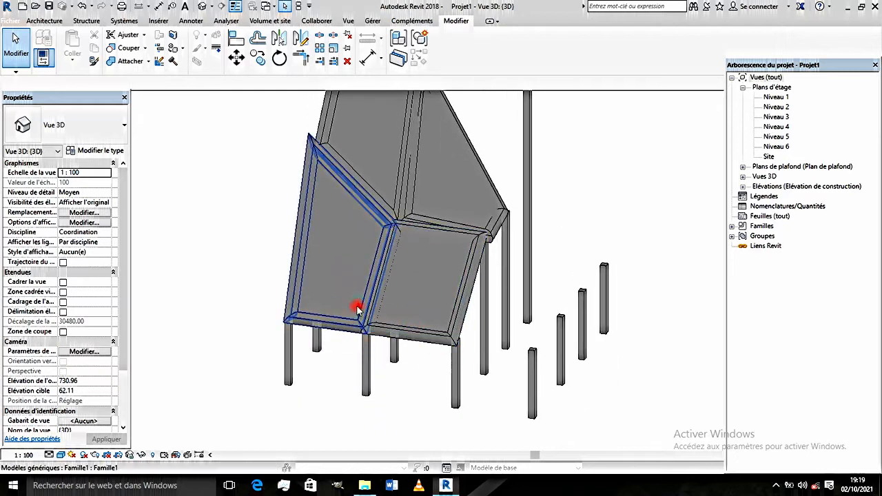
mouse_move(357, 305)
middle_mouse_down("shift")
mouse_move(325, 301)
mouse_move(365, 287)
mouse_move(345, 342)
mouse_move(335, 325)
mouse_move(345, 318)
middle_mouse_up("shift")
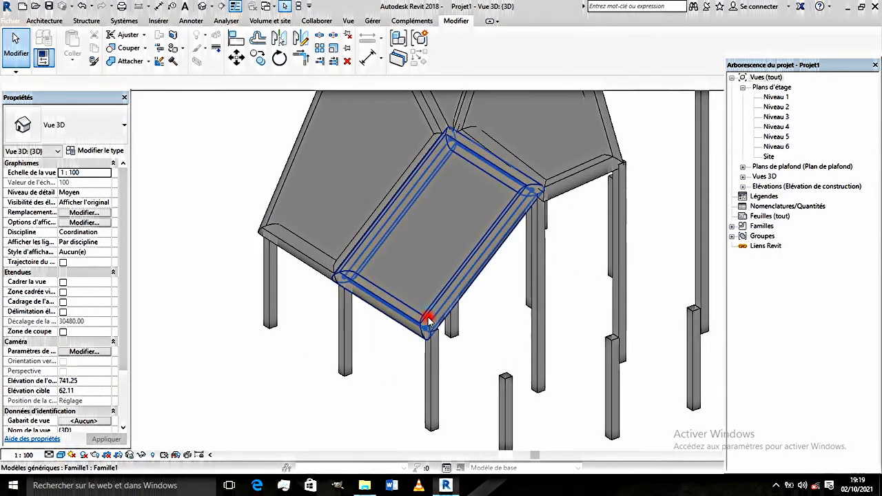
key("ctrl")
key("ctrl")
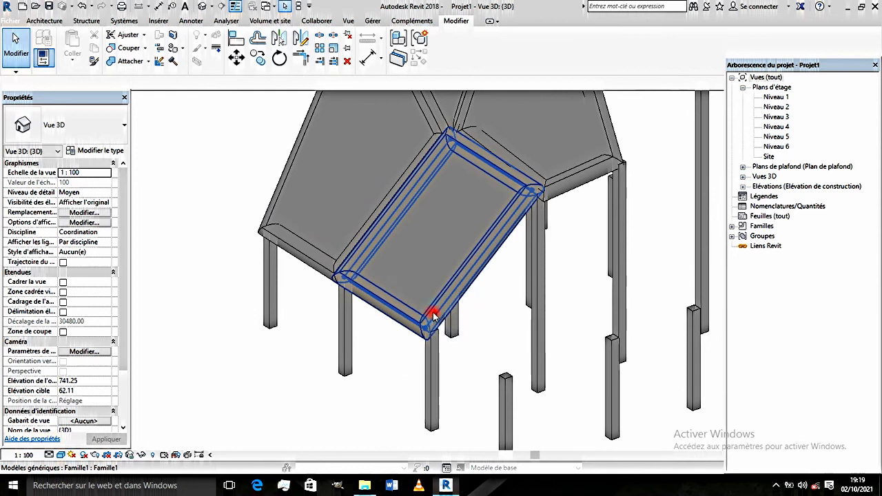
left_click(433, 315)
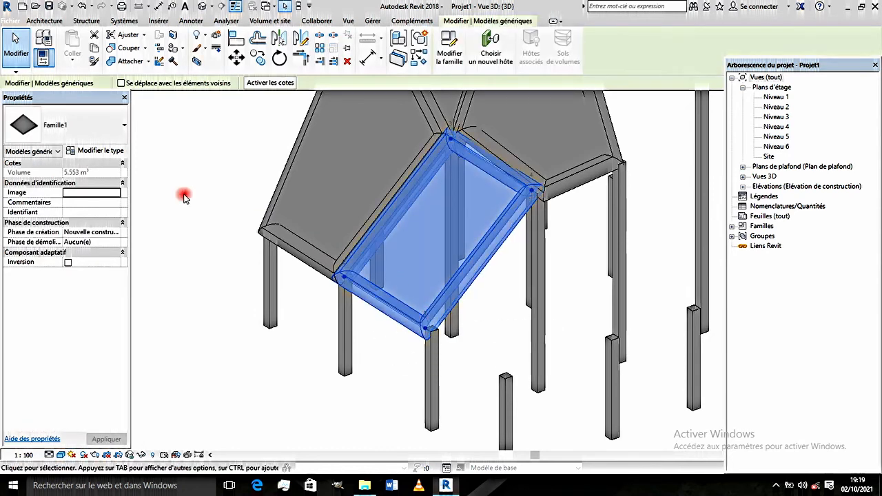
left_click(89, 155)
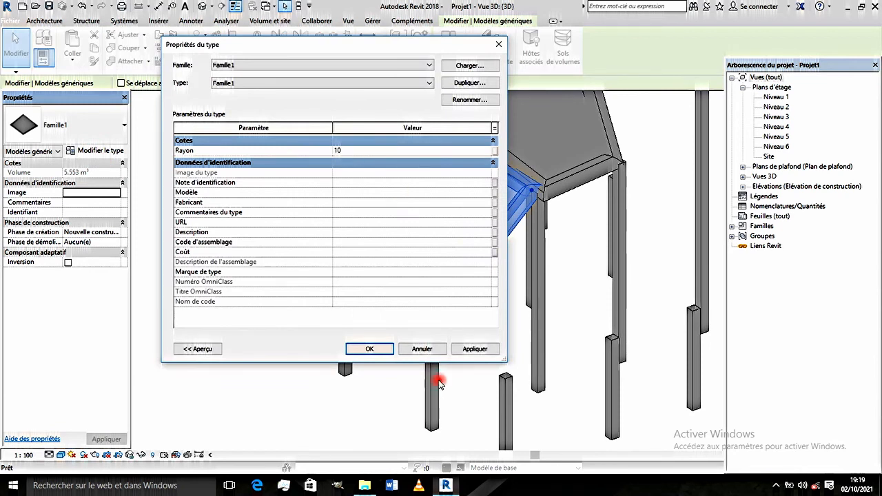
left_click(370, 349)
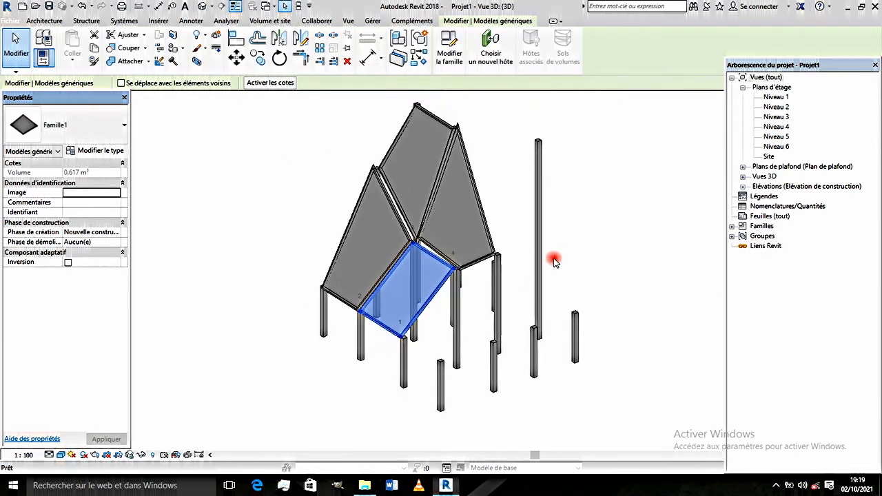
mouse_move(555, 261)
middle_mouse_down("shift")
mouse_move(569, 273)
mouse_move(412, 271)
mouse_move(561, 271)
middle_mouse_up("shift")
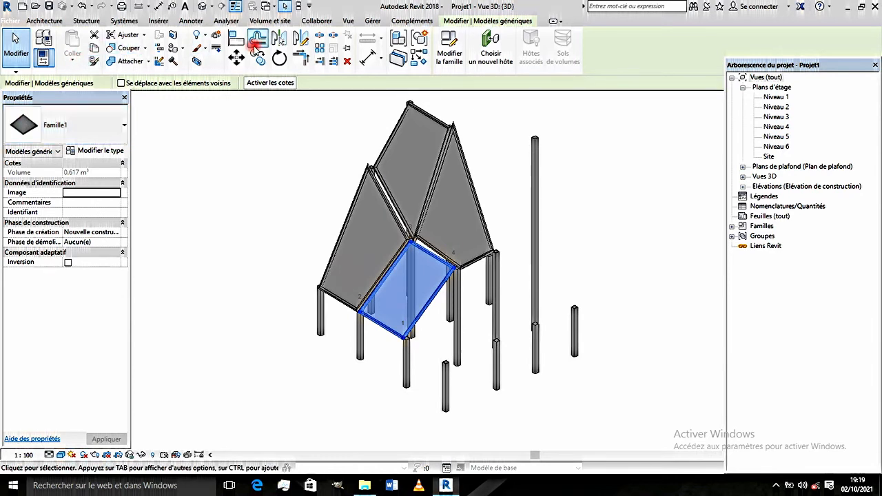
key("Escape")
- Place a fifth Famille1 panel on the next bay's four column tops, extending the low row of panels along the grid
left_click(45, 20)
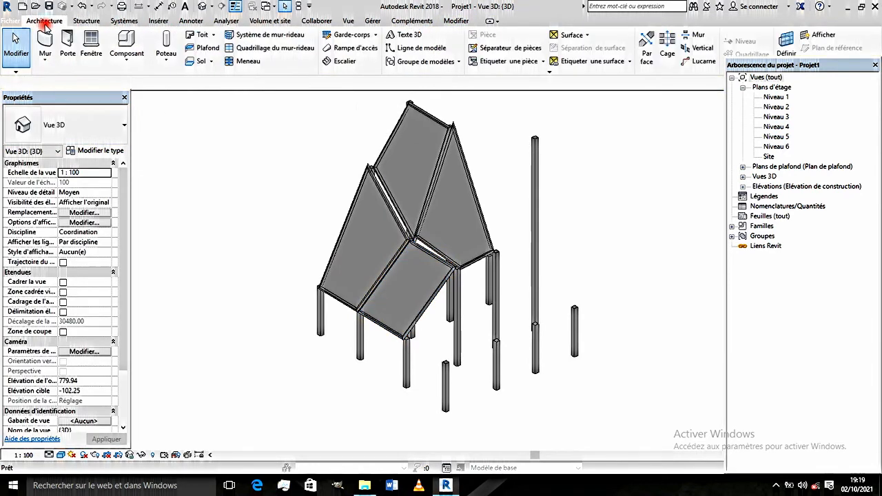
left_click(133, 42)
key("Escape")
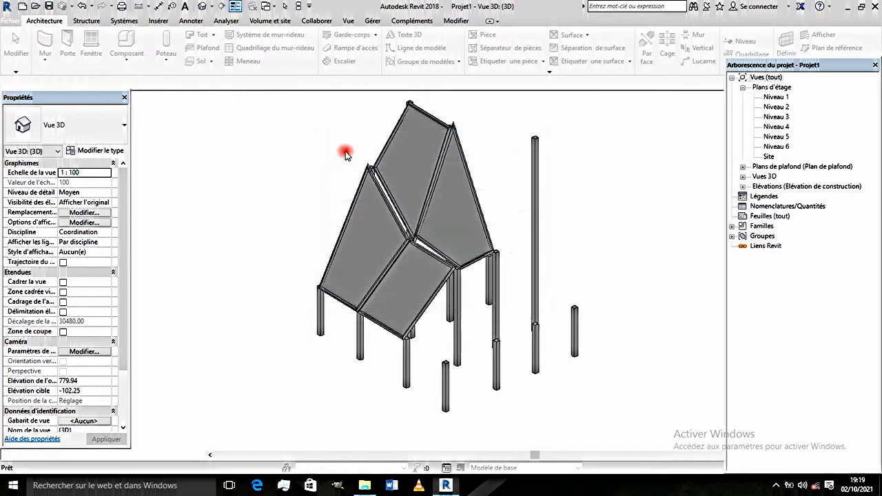
middle_click_drag(343, 152, 406, 356, "shift")
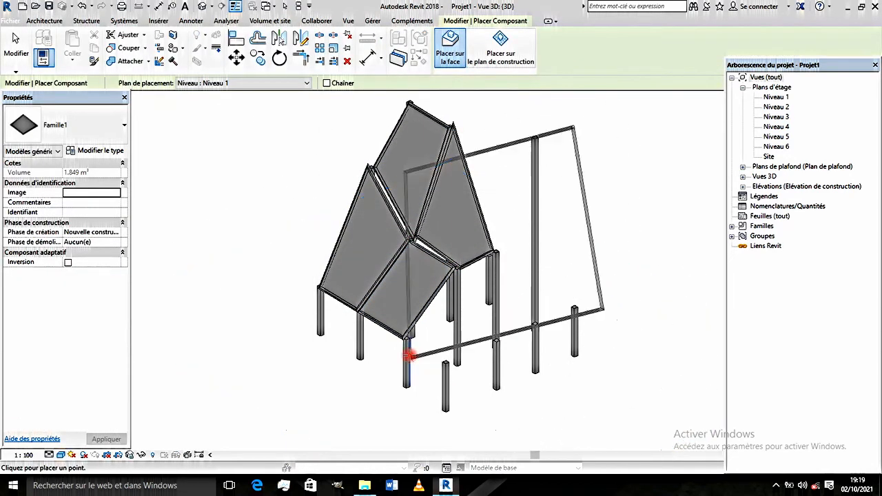
scroll(407, 347, "up", 3)
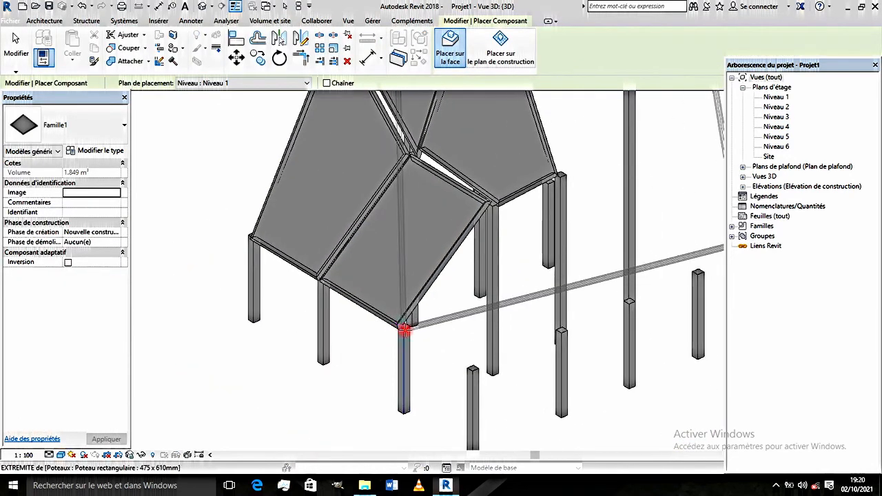
left_click(405, 330)
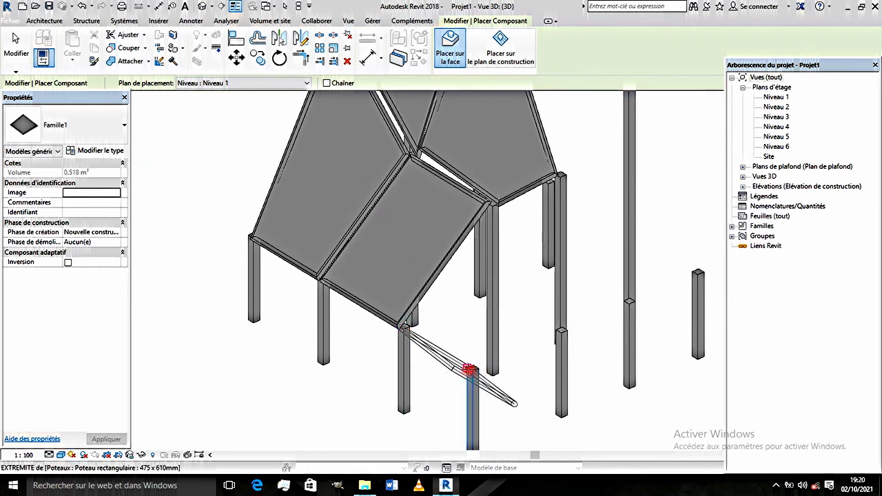
left_click(469, 368)
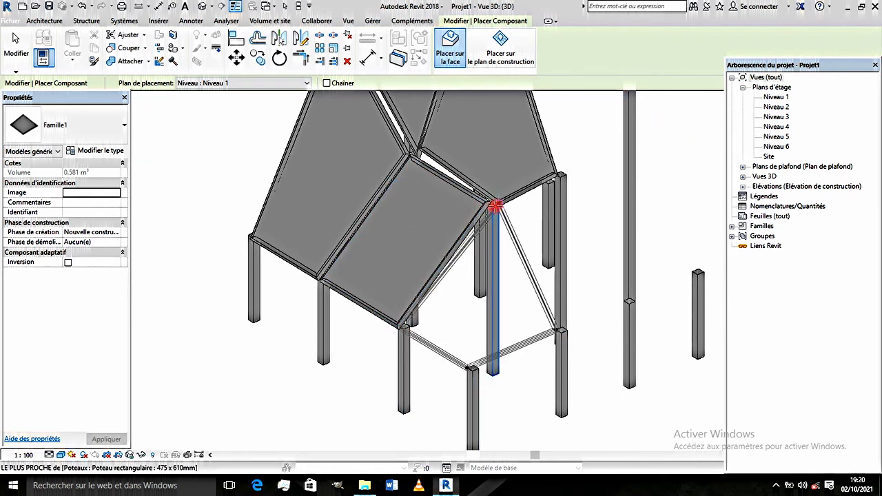
left_click(490, 206)
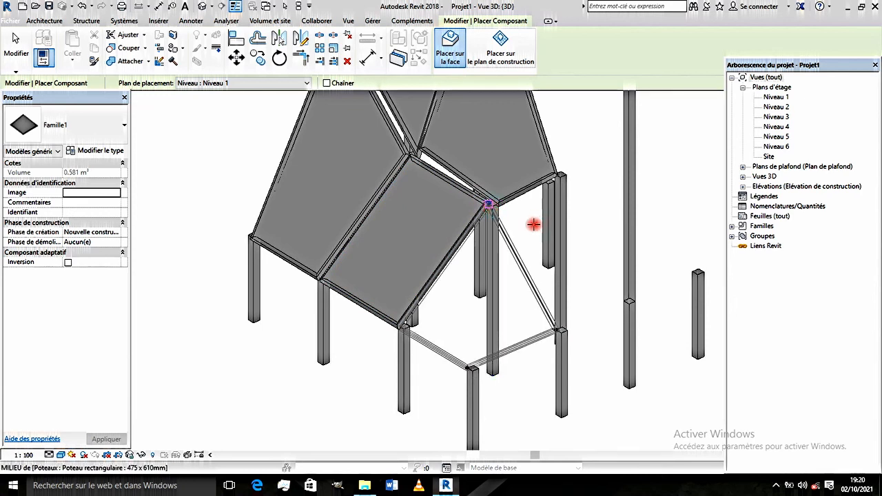
middle_click_drag(522, 265, 490, 377, "shift")
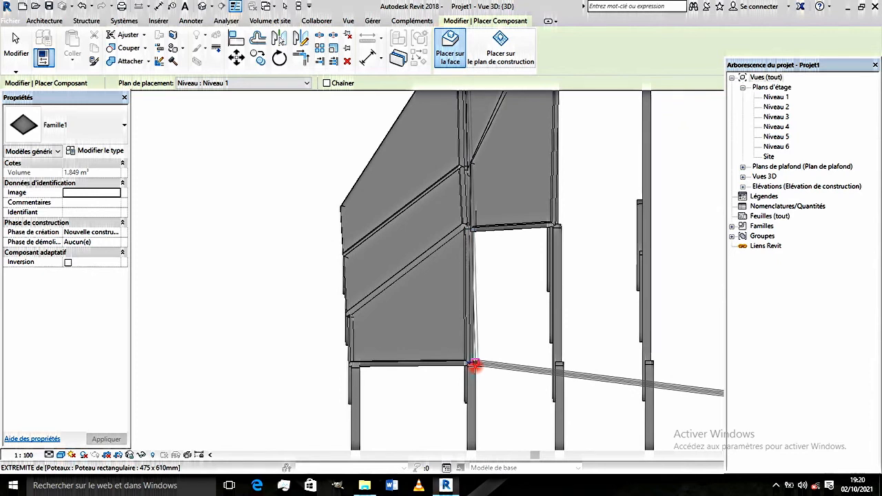
- Place a sixth Famille1 panel on the neighbouring bay's column tops, sharing two columns with the fifth panel, and finish placing components
left_click(474, 365)
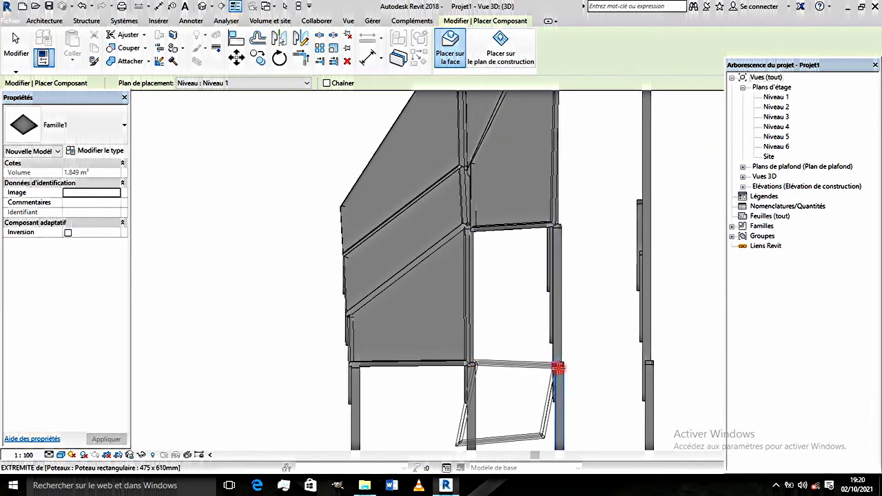
middle_click_drag(633, 353, 657, 354, "shift")
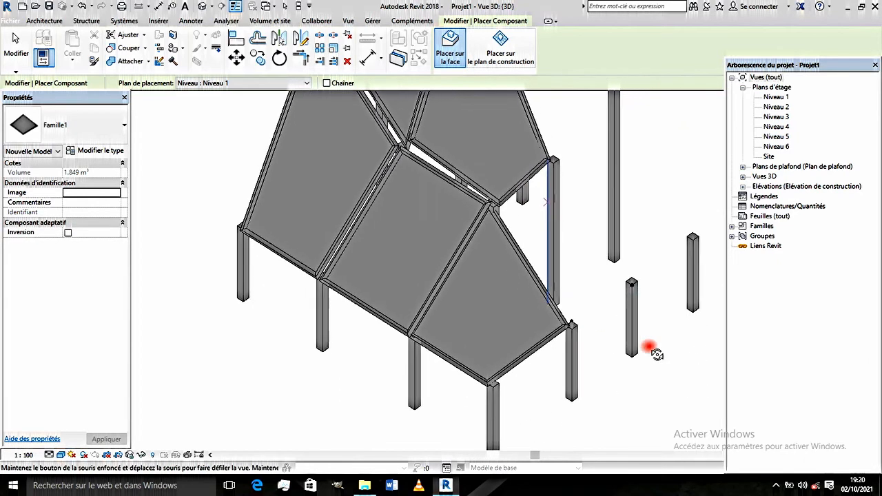
scroll(560, 150, "up", 4)
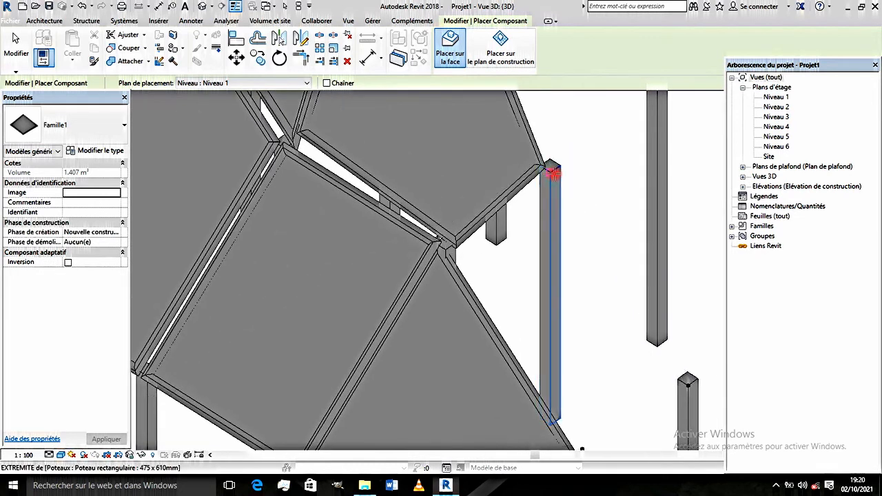
scroll(446, 248, "down", 5)
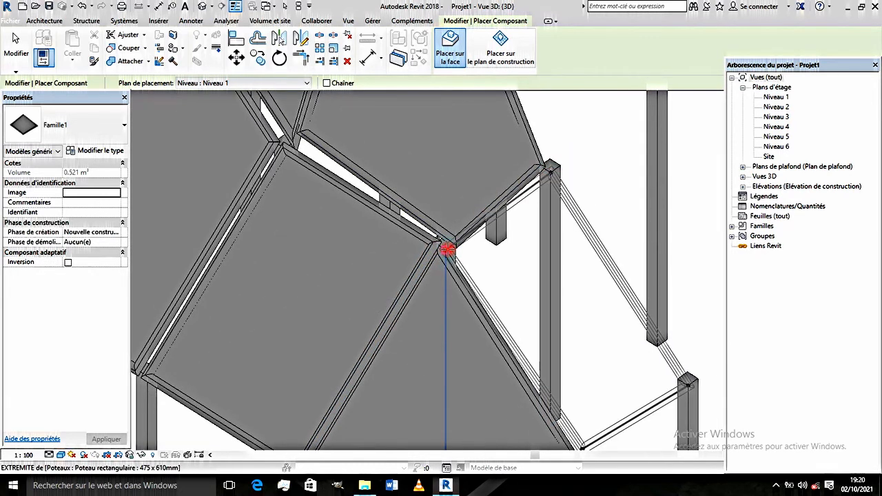
middle_click_drag(508, 250, 344, 223, "shift")
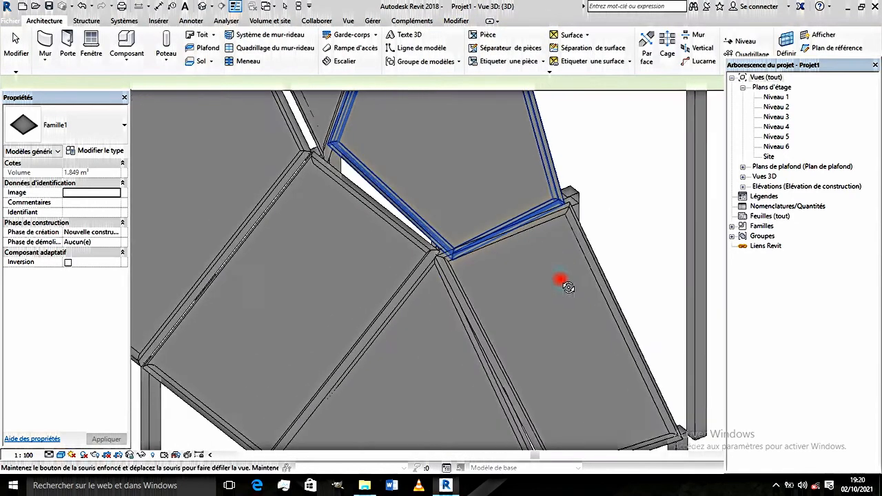
key("Escape")
- Examine the six-panel roof surface and its supporting columns from several angles
scroll(433, 307, "down", 5)
middle_click_drag(435, 321, 449, 339, "shift")
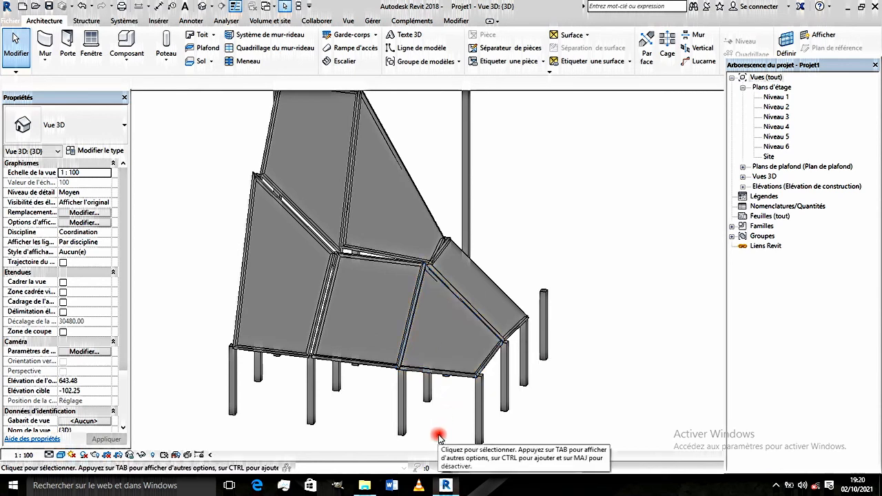
middle_click_drag(441, 437, 375, 423)
middle_click_drag(511, 425, 478, 410)
scroll(467, 346, "down", 2)
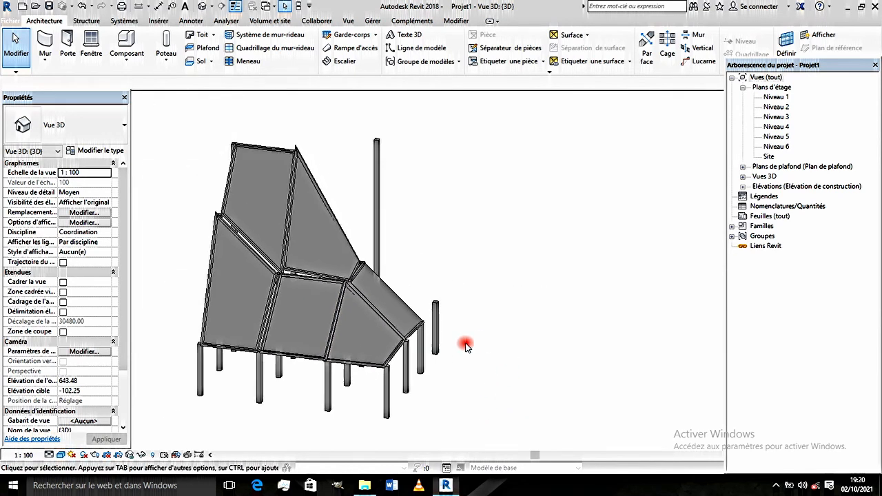
middle_click_drag(467, 347, 400, 396, "shift")
middle_click_drag(457, 361, 462, 424, "shift")
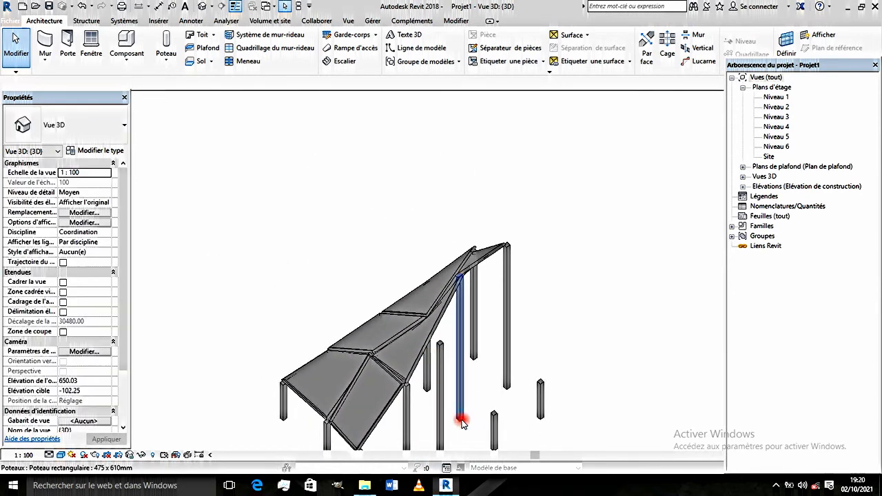
- Set the top level of the tall column supporting the edge of the upper panels to Niveau 2 and apply it
scroll(442, 351, "up", 3)
left_click(481, 312)
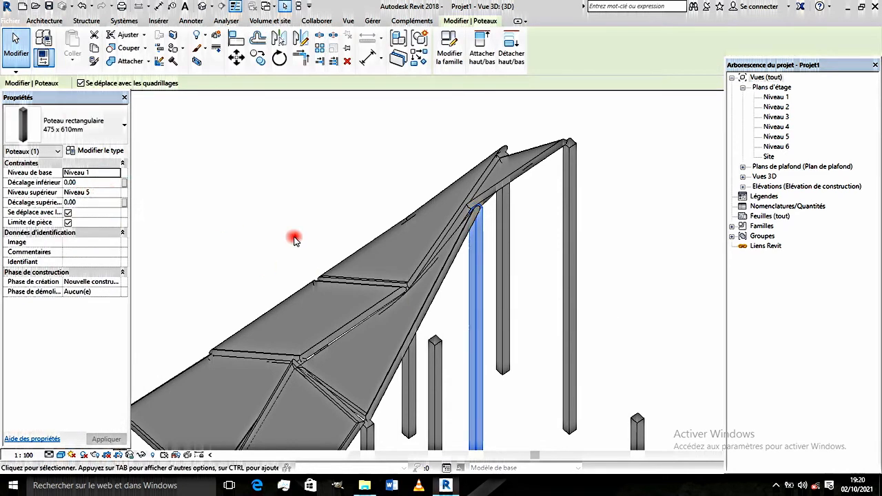
left_click(113, 193)
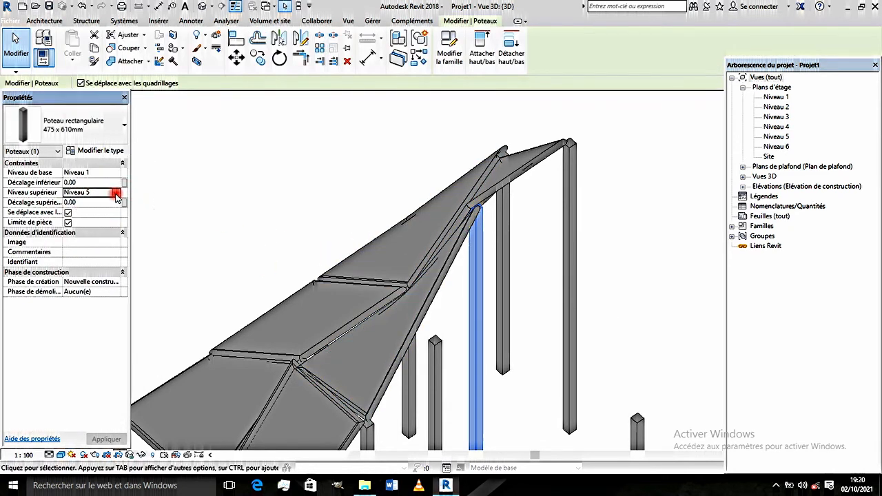
left_click(115, 193)
left_click(85, 211)
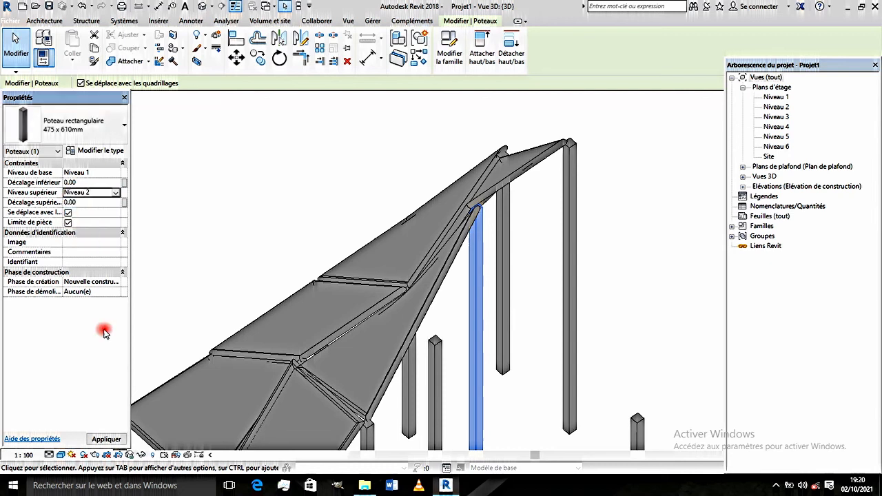
left_click(109, 441)
- Examine from several angles how the adjoining panels follow the shortened column
middle_click_drag(290, 373, 289, 329, "shift")
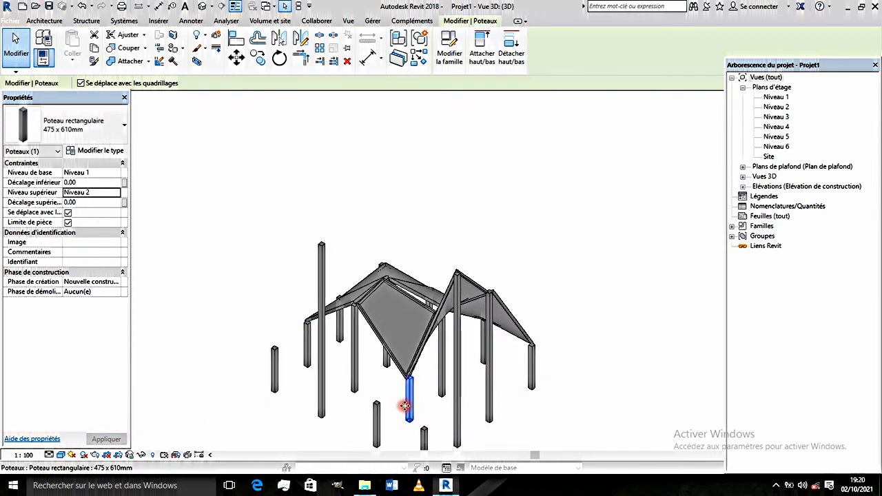
scroll(406, 407, "up", 2)
middle_click_drag(416, 407, 287, 311, "shift")
scroll(432, 350, "down", 1)
scroll(468, 332, "up", 2)
scroll(407, 345, "up", 3)
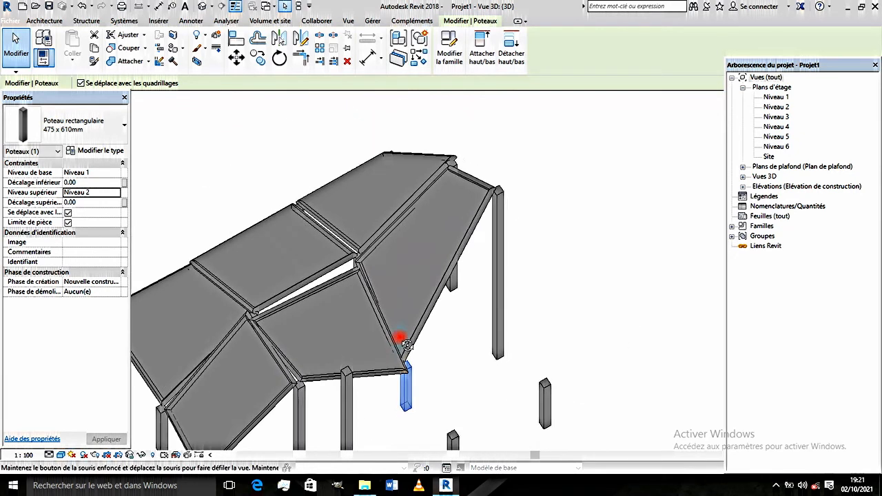
middle_click_drag(406, 345, 415, 256, "shift")
scroll(415, 256, "down", 2)
scroll(387, 327, "up", 1)
- Select the tall freestanding column beside the panels and inspect it against the neighbouring panel
left_click(395, 337)
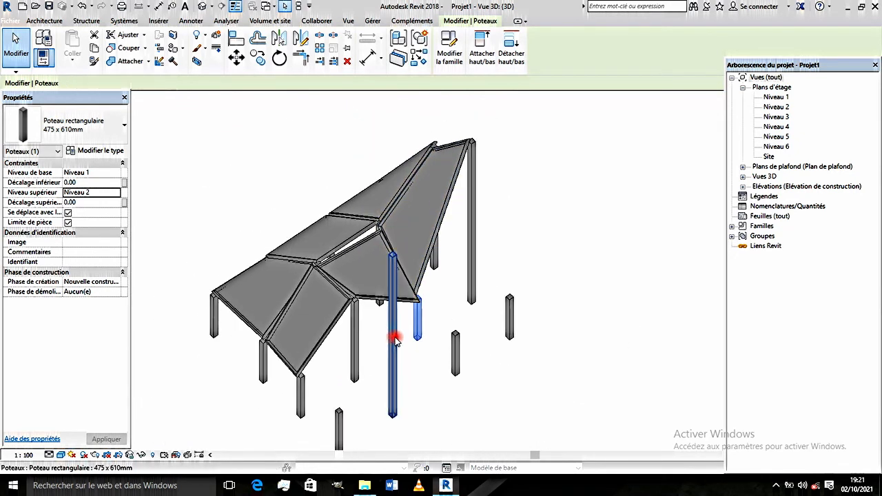
scroll(395, 337, "up", 1)
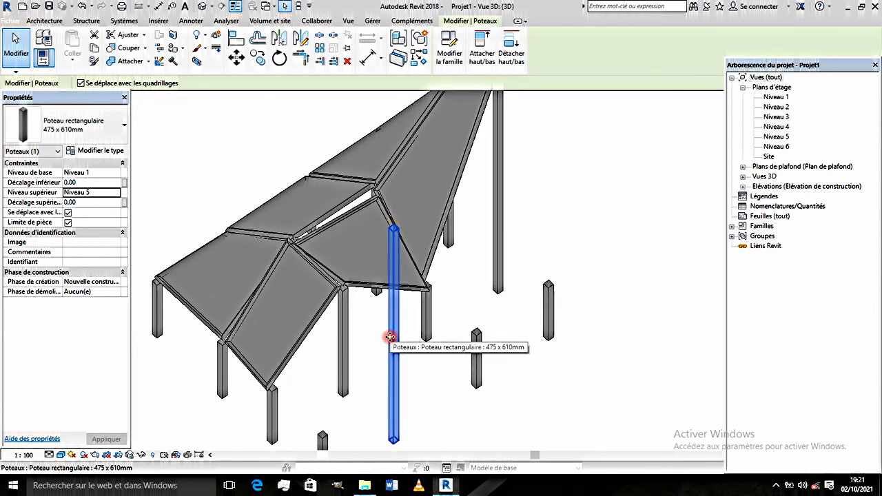
scroll(360, 311, "up", 1)
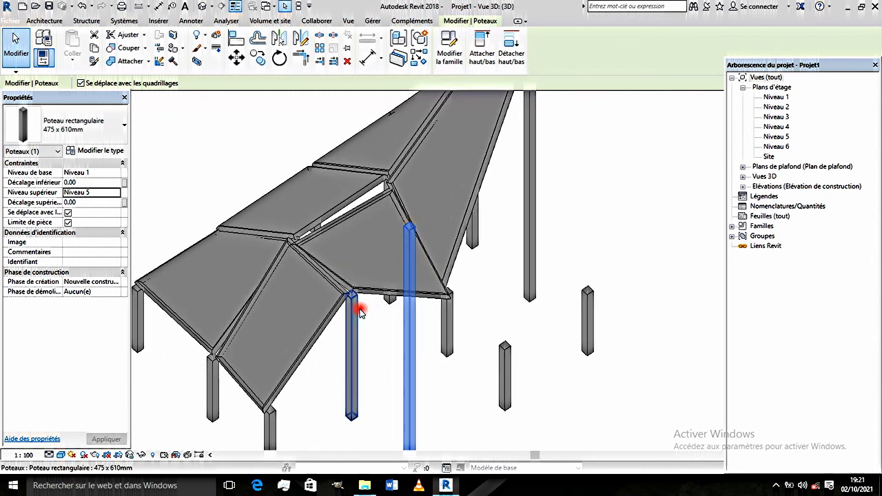
middle_click_drag(350, 312, 364, 293, "shift")
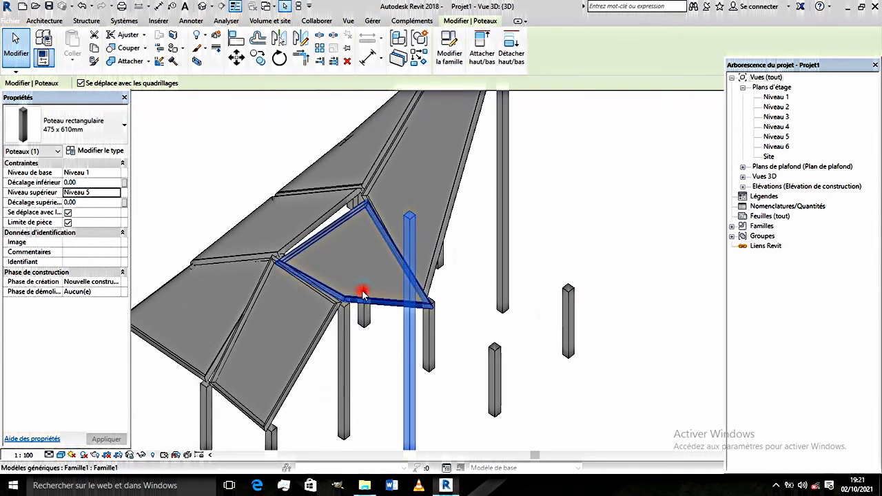